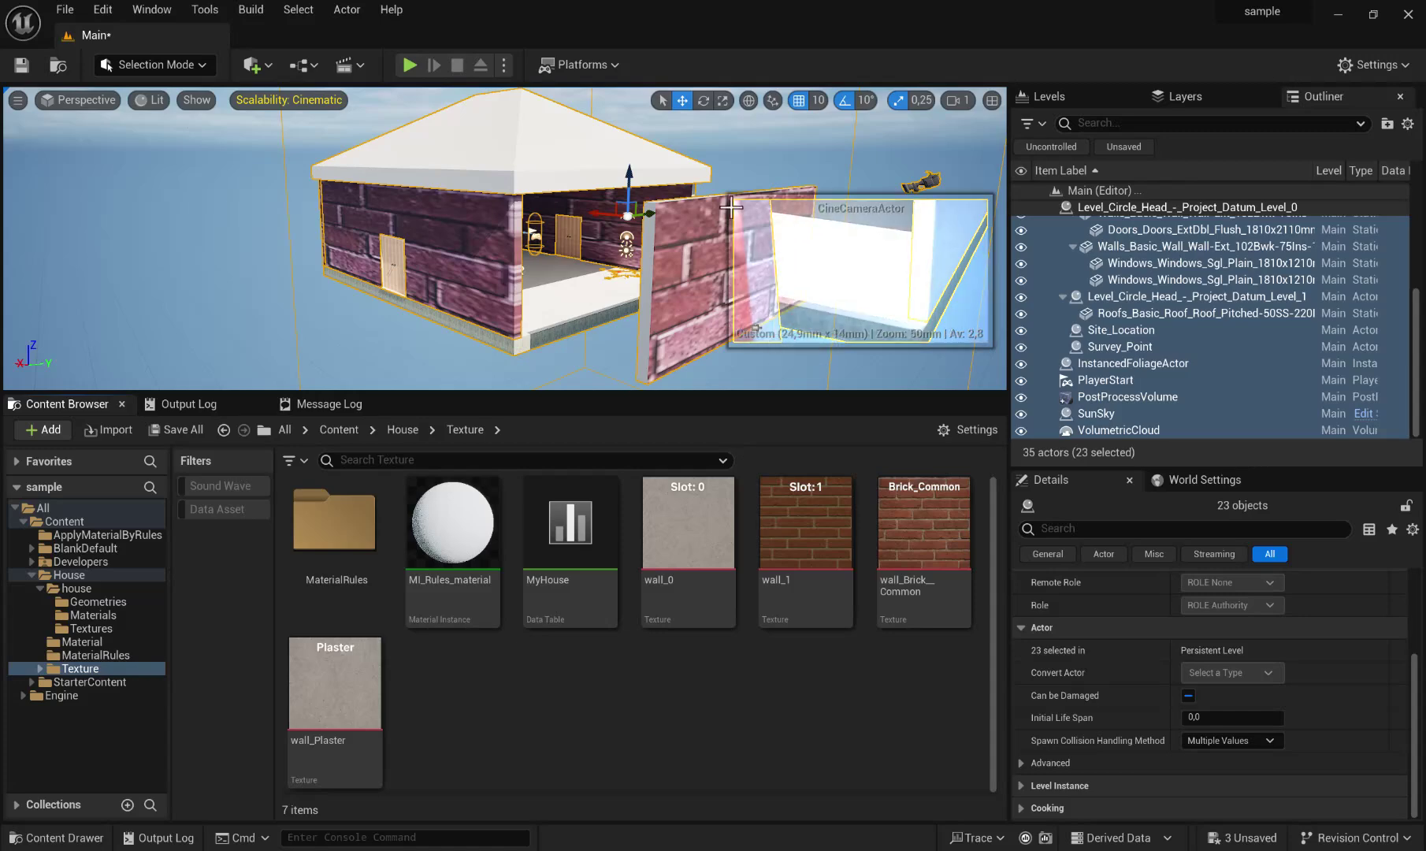
- Add path rules from all the level's actors listed in the Outliner, storing them in a new DataTable
{"action": "left_click", "coordinate": [1162, 260]}
{"action": "scroll", "coordinate": [1150, 290], "scroll_direction": "up", "scroll_amount": 3}
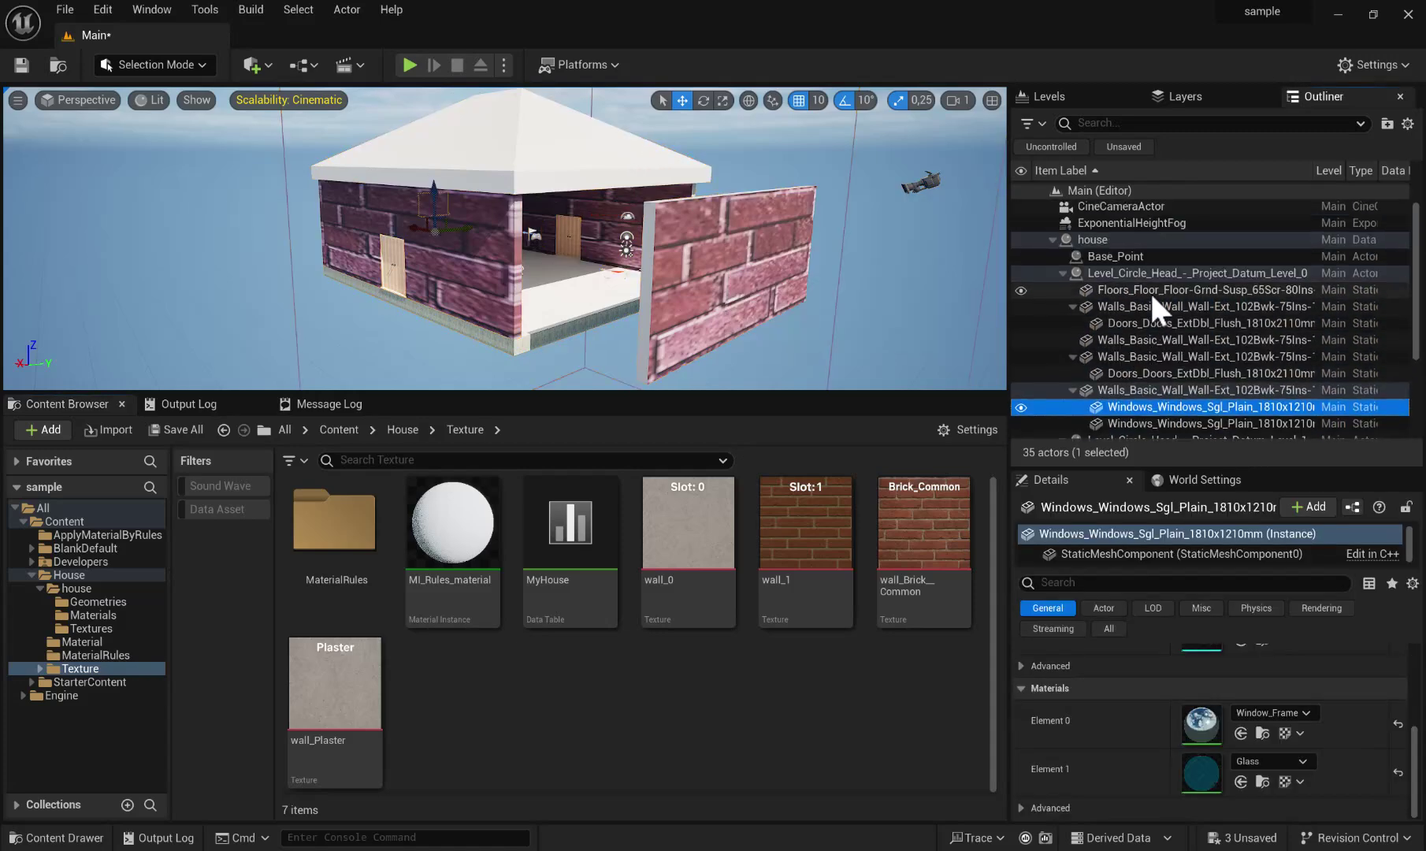
{"action": "left_click", "coordinate": [1108, 249]}
{"action": "double_click", "coordinate": [1108, 250]}
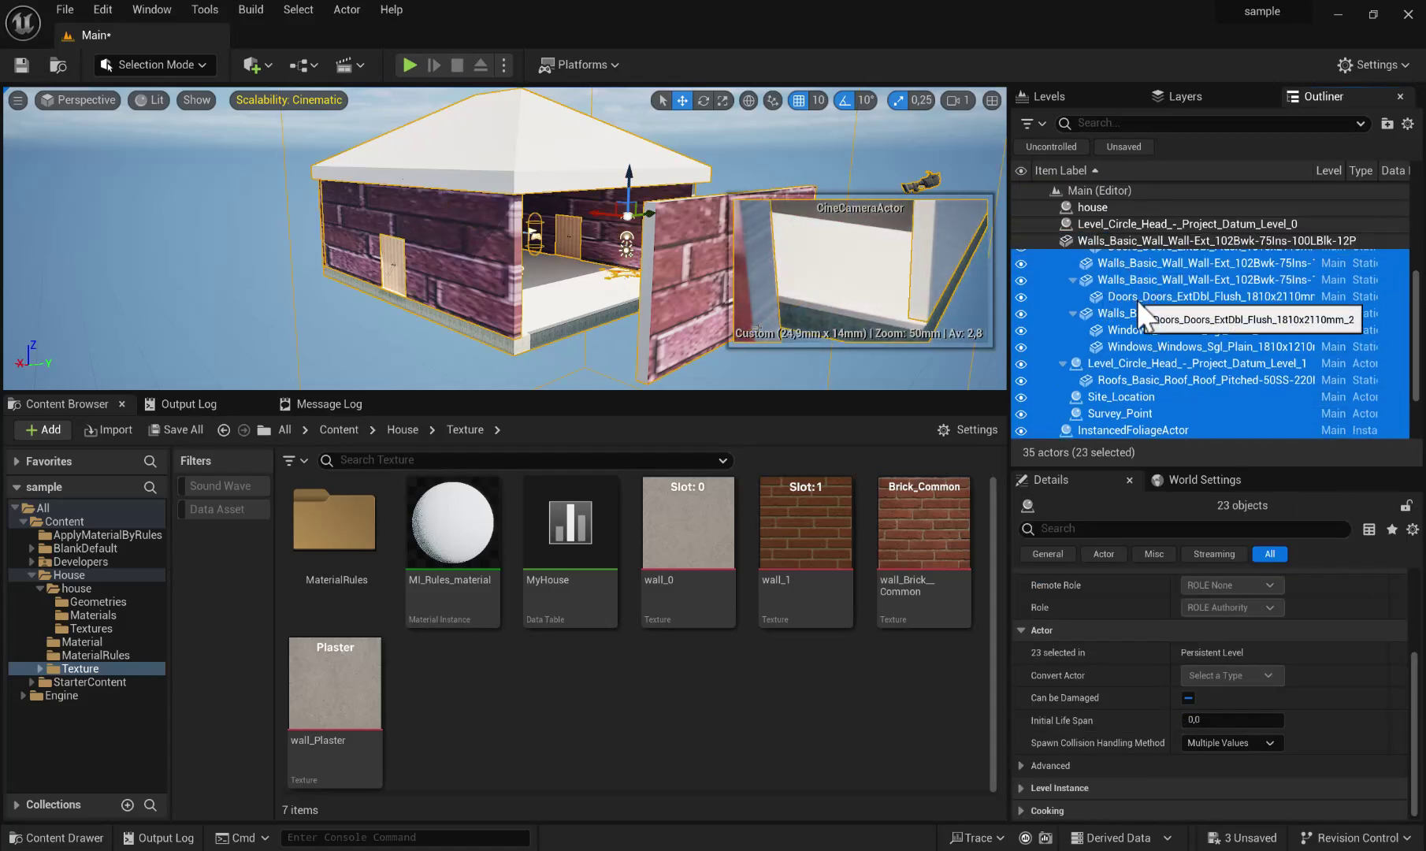
{"action": "right_click", "coordinate": [1136, 297]}
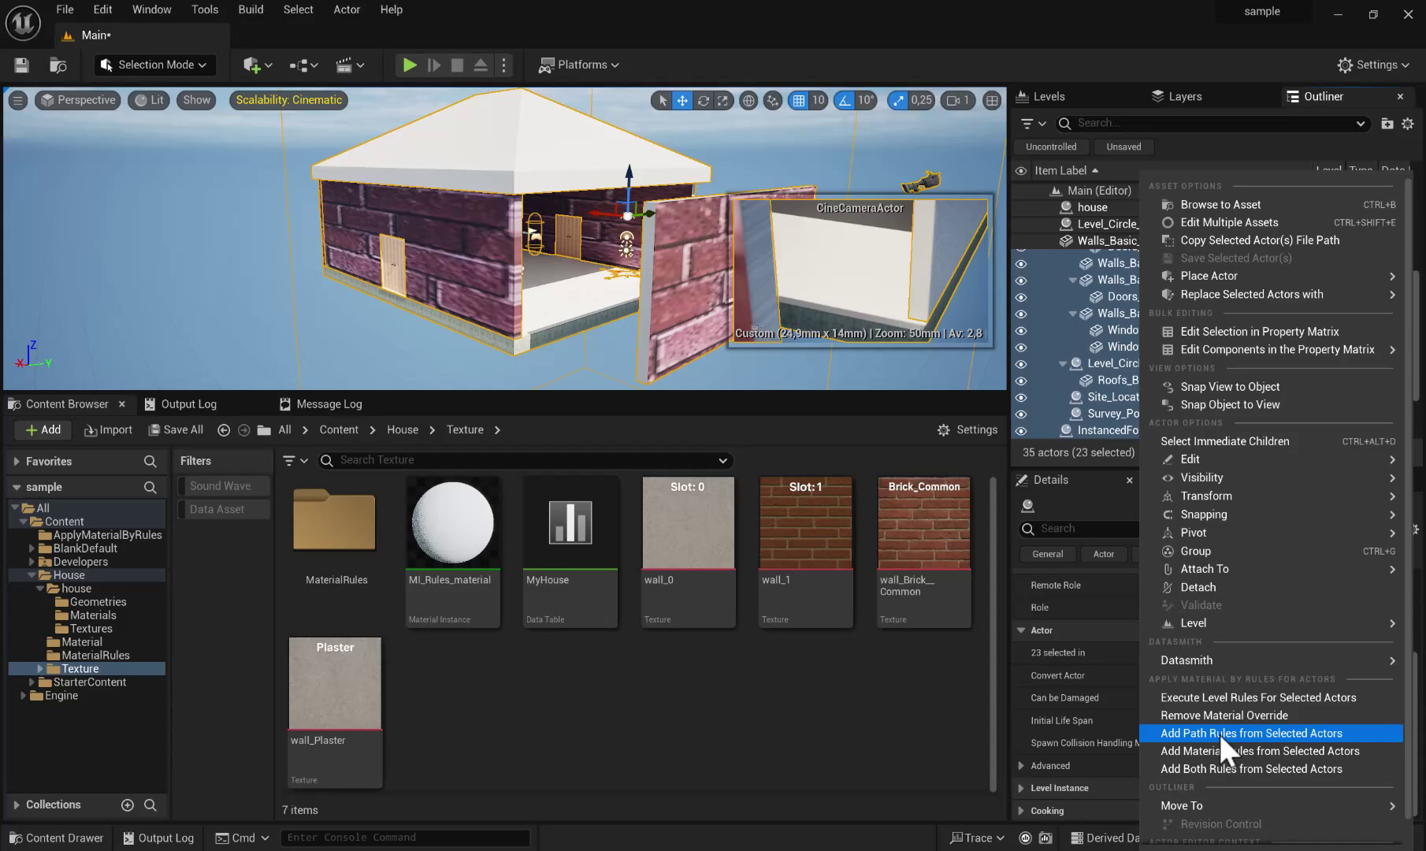
{"action": "left_click", "coordinate": [1218, 731]}
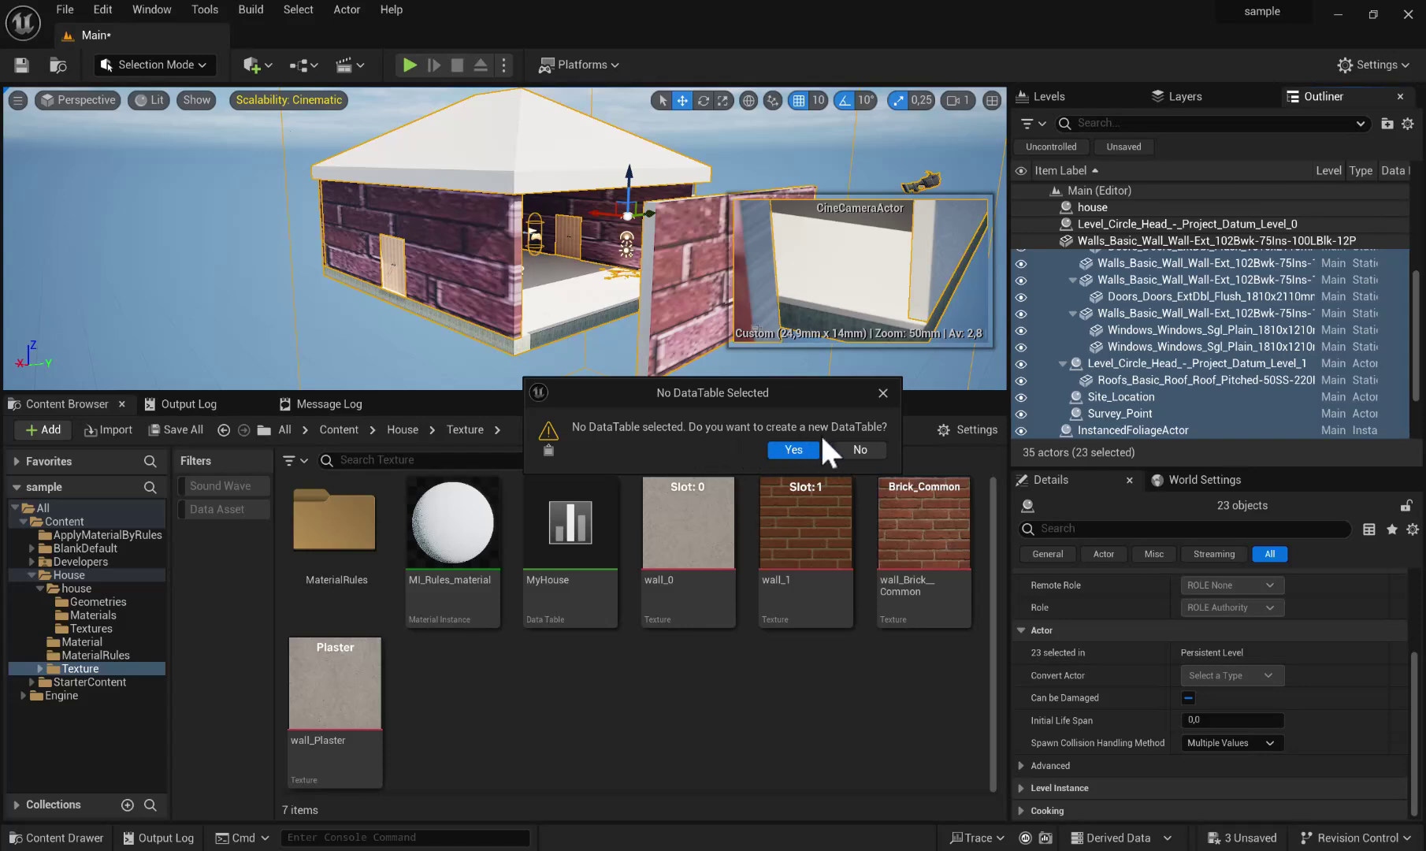
{"action": "left_click", "coordinate": [794, 450]}
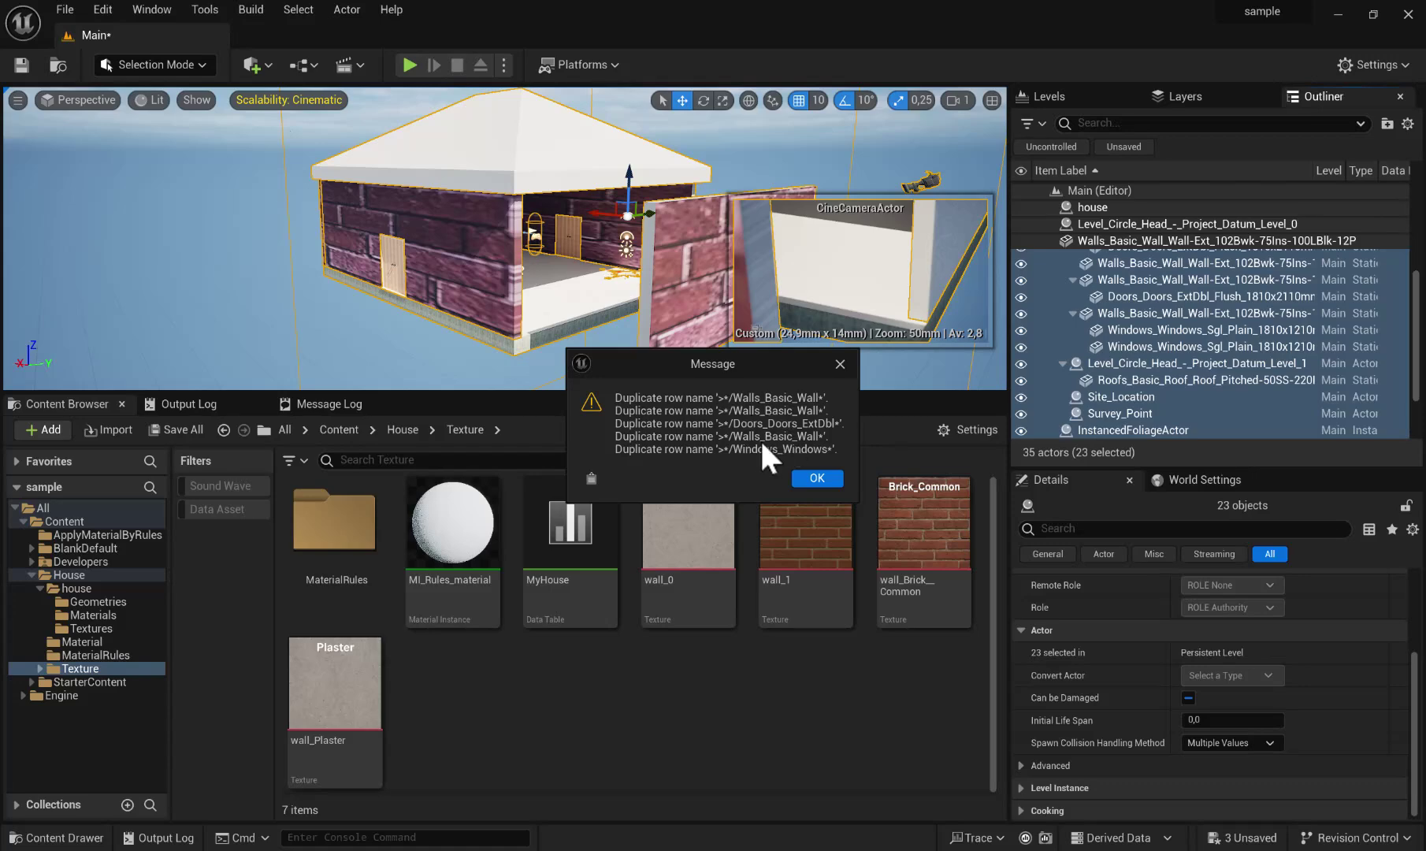
{"action": "left_click", "coordinate": [816, 477]}
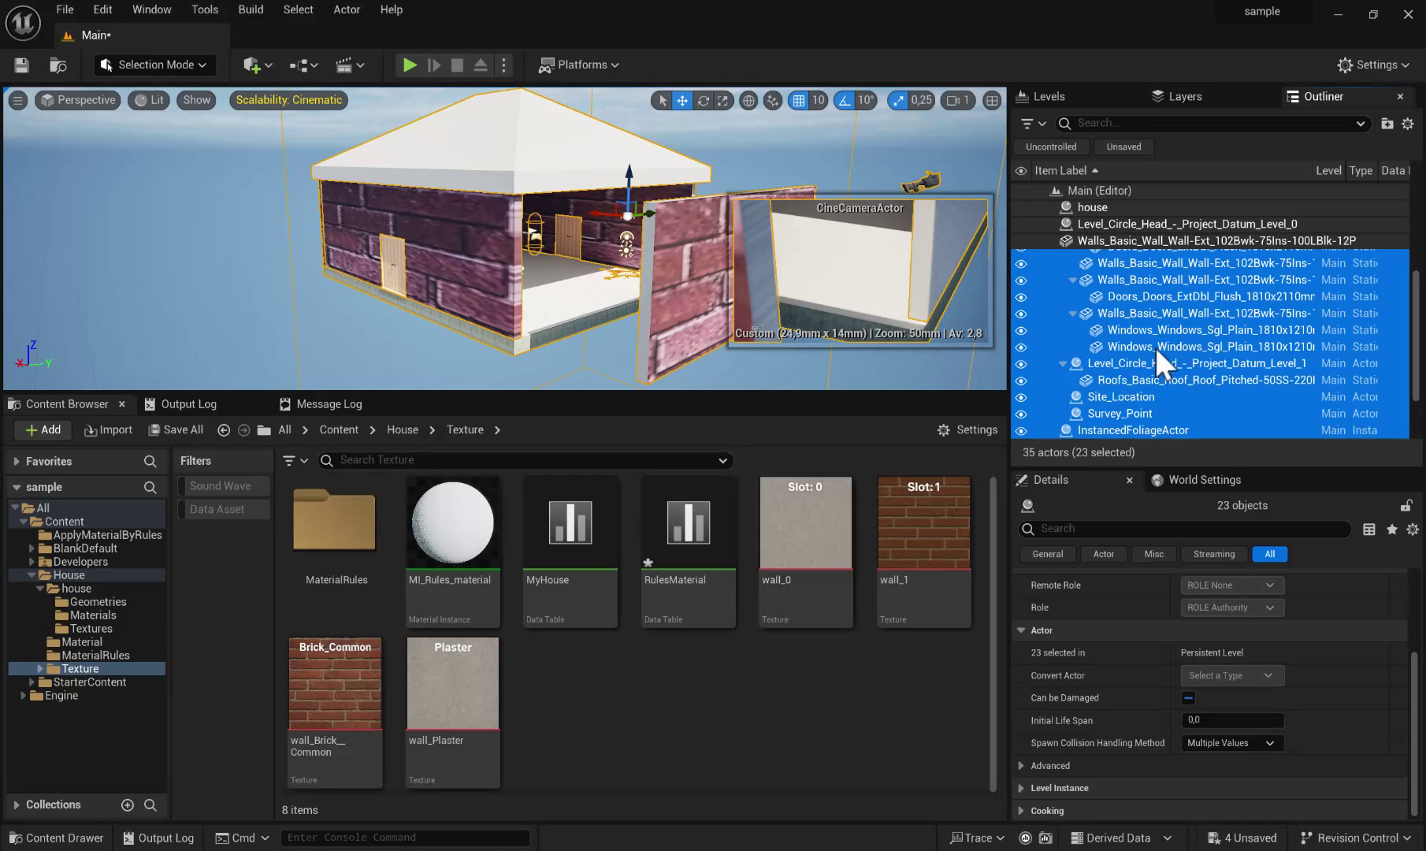
- Open the RulesMaterial data table and shorten the floor row's filter to >*/Floors*
{"action": "scroll", "coordinate": [1165, 329], "scroll_direction": "up", "scroll_amount": 3}
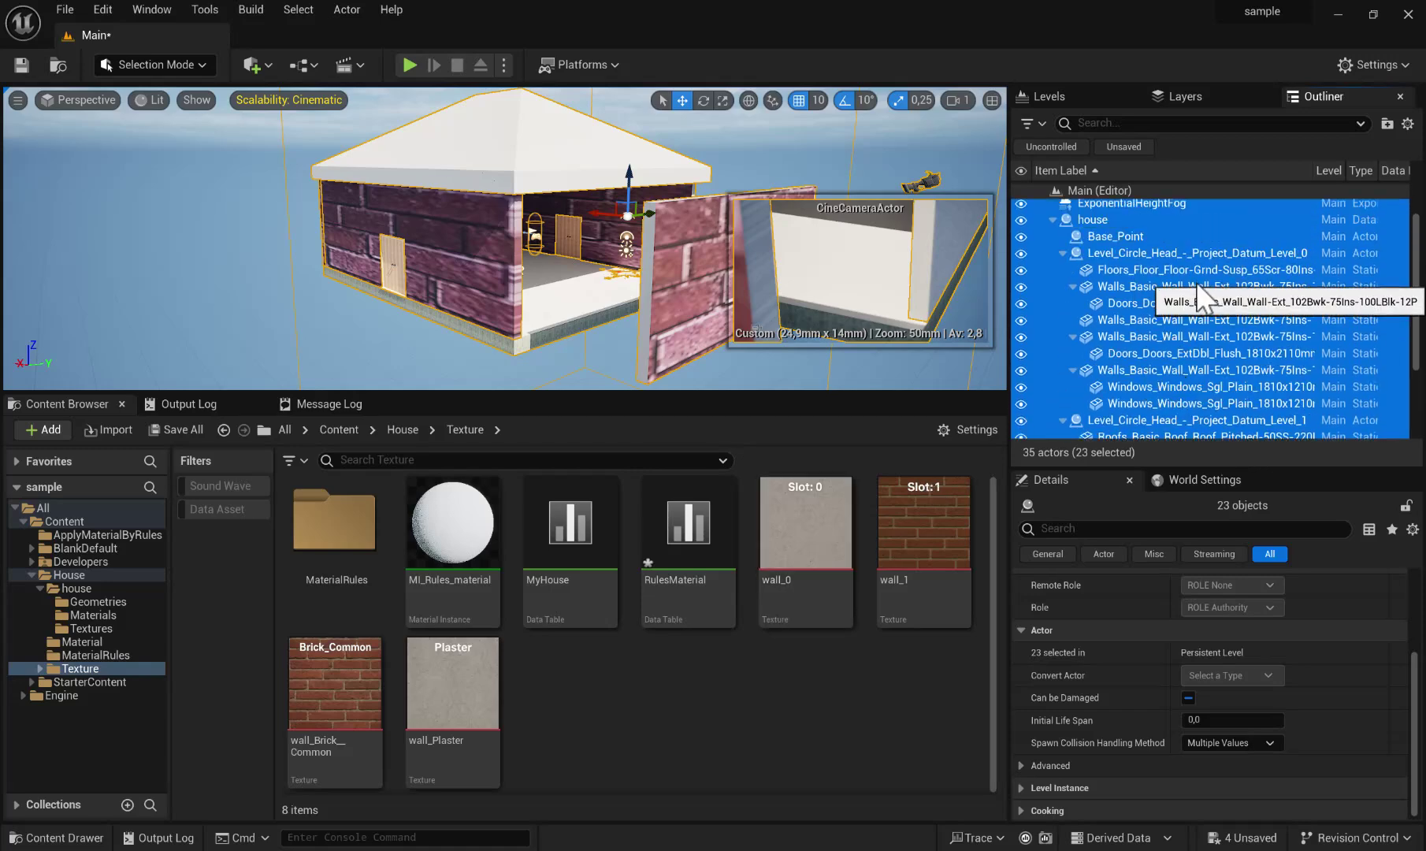
{"action": "double_click", "coordinate": [688, 524]}
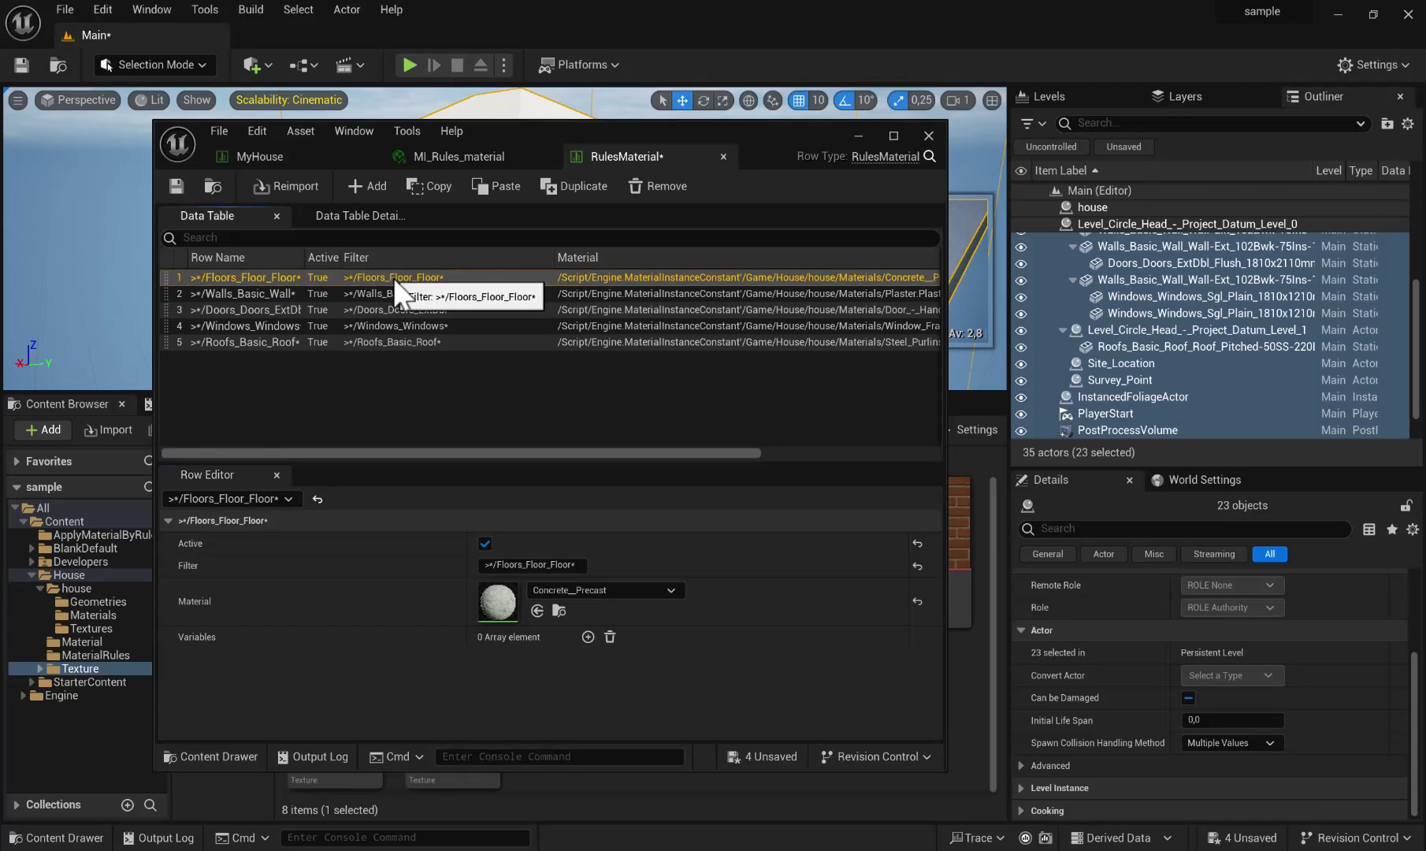
{"action": "left_click", "coordinate": [520, 564]}
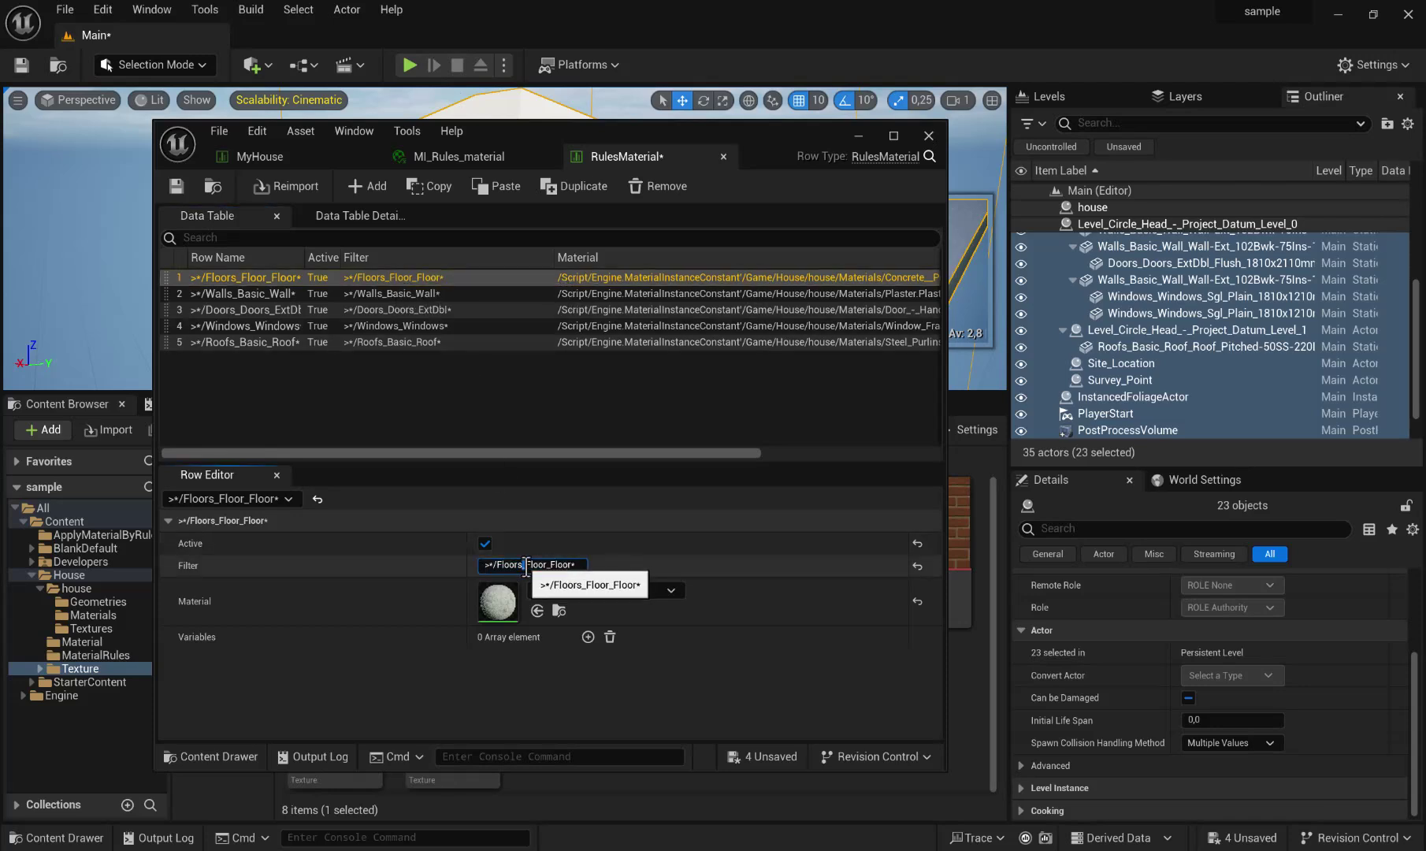
{"action": "left_click_drag", "start_coordinate": [520, 564], "coordinate": [574, 565]}
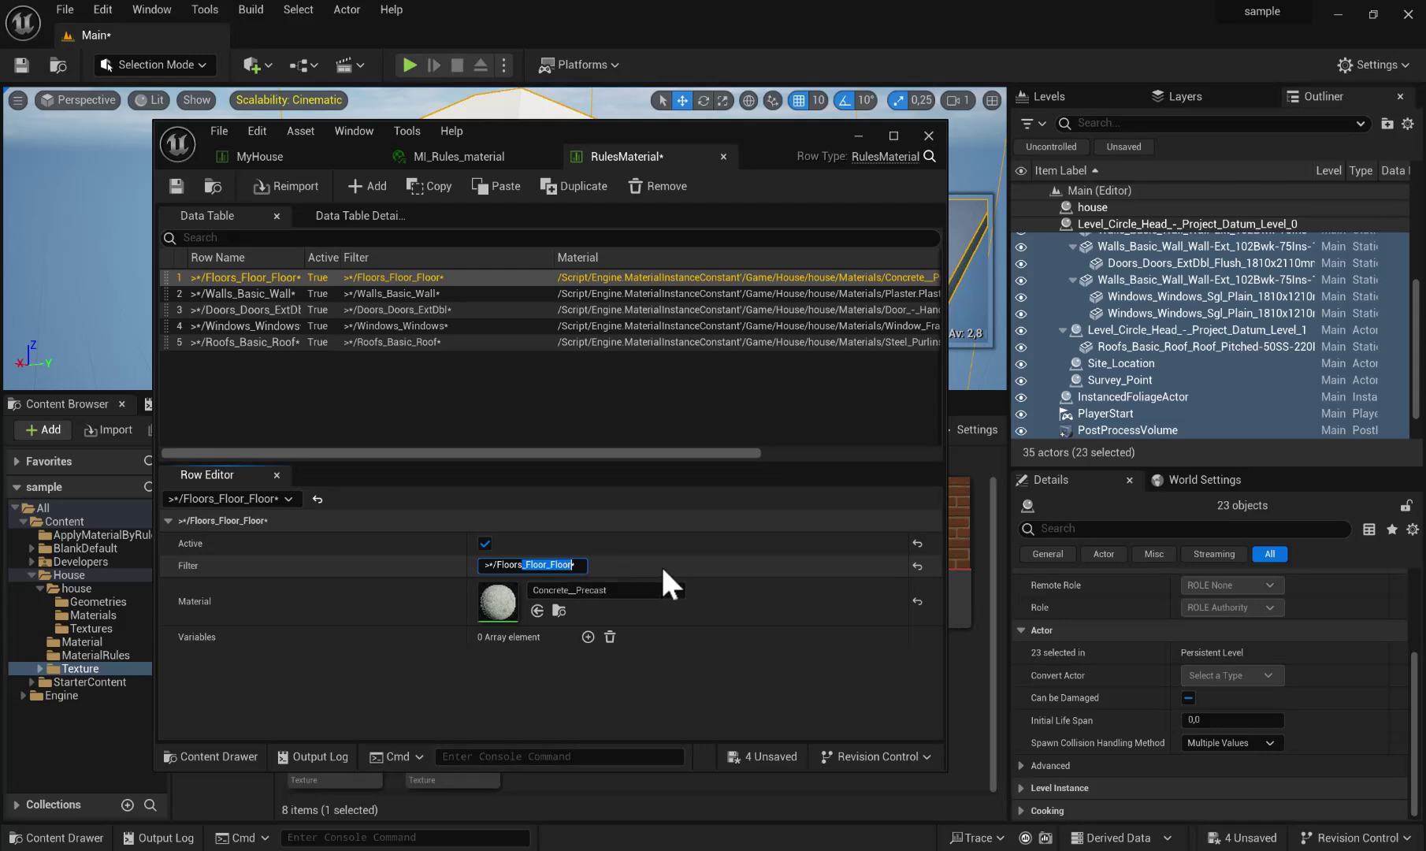
{"action": "key", "text": "BackSpace"}
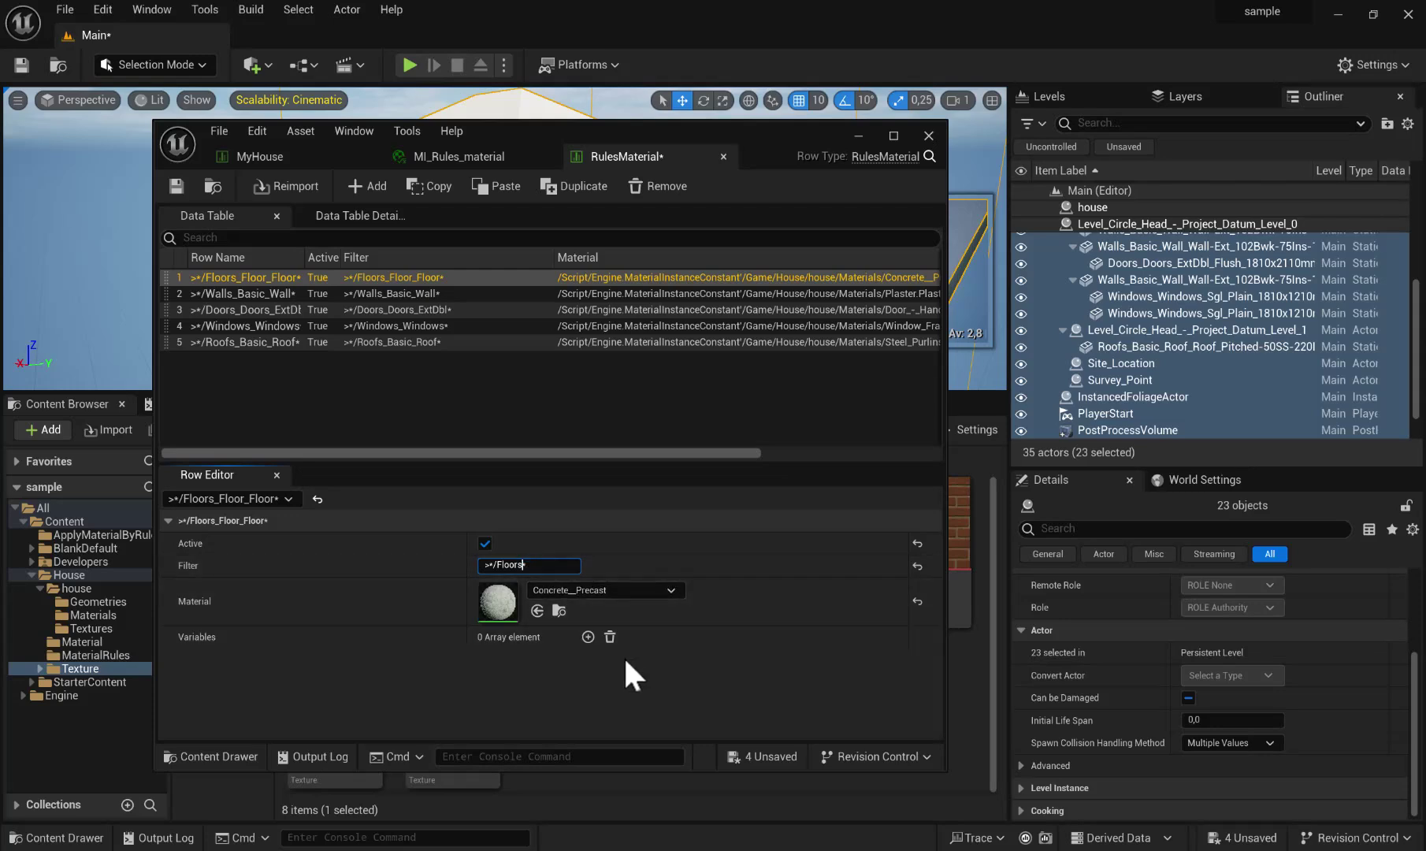
{"action": "key", "text": "Return"}
- Examine the parameters of the Concrete__Precast material used by the floor rule
{"action": "double_click", "coordinate": [494, 600]}
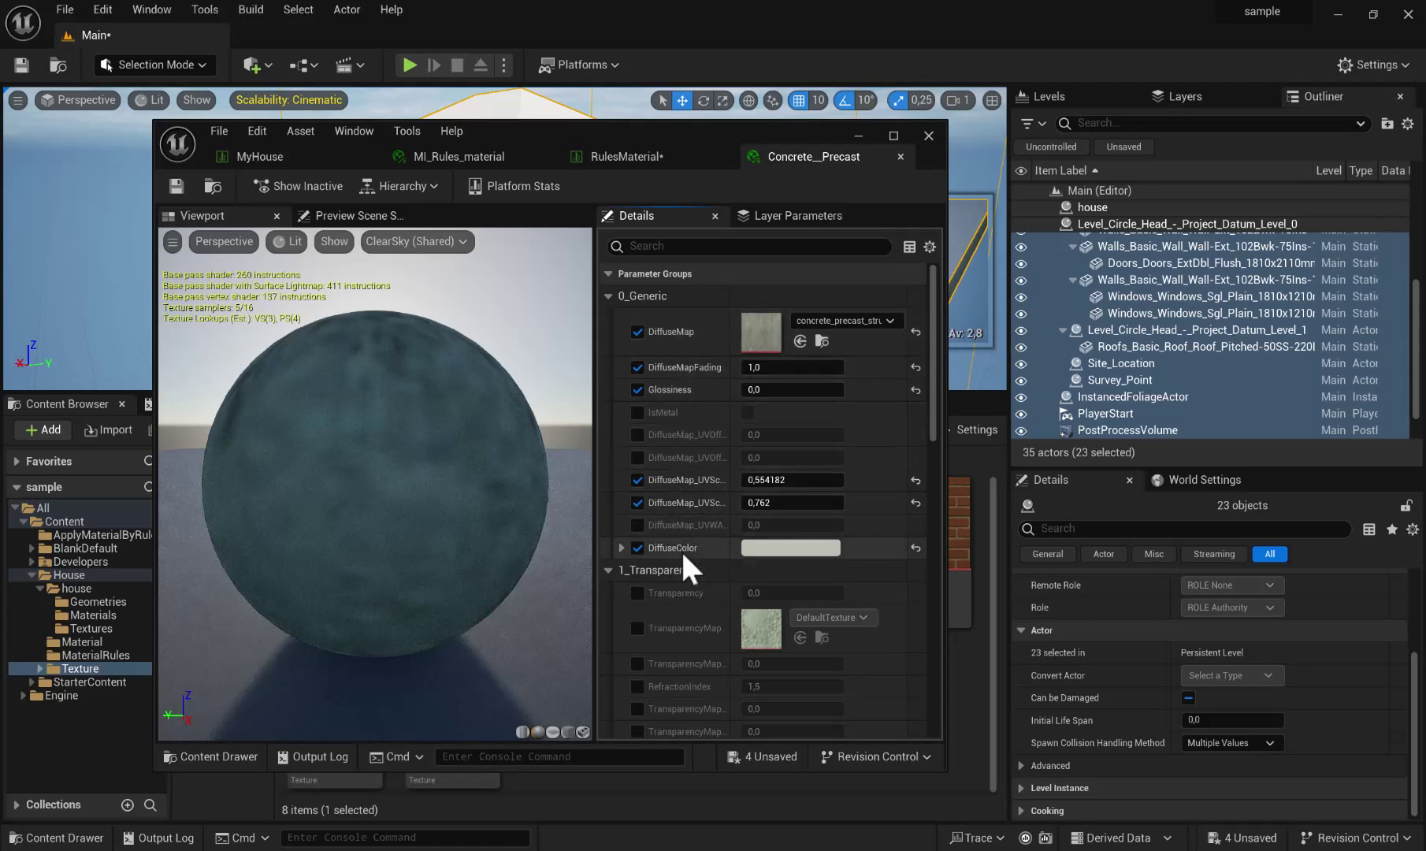
{"action": "scroll", "coordinate": [681, 549], "scroll_direction": "down", "scroll_amount": 3}
{"action": "scroll", "coordinate": [681, 549], "scroll_direction": "up", "scroll_amount": 5}
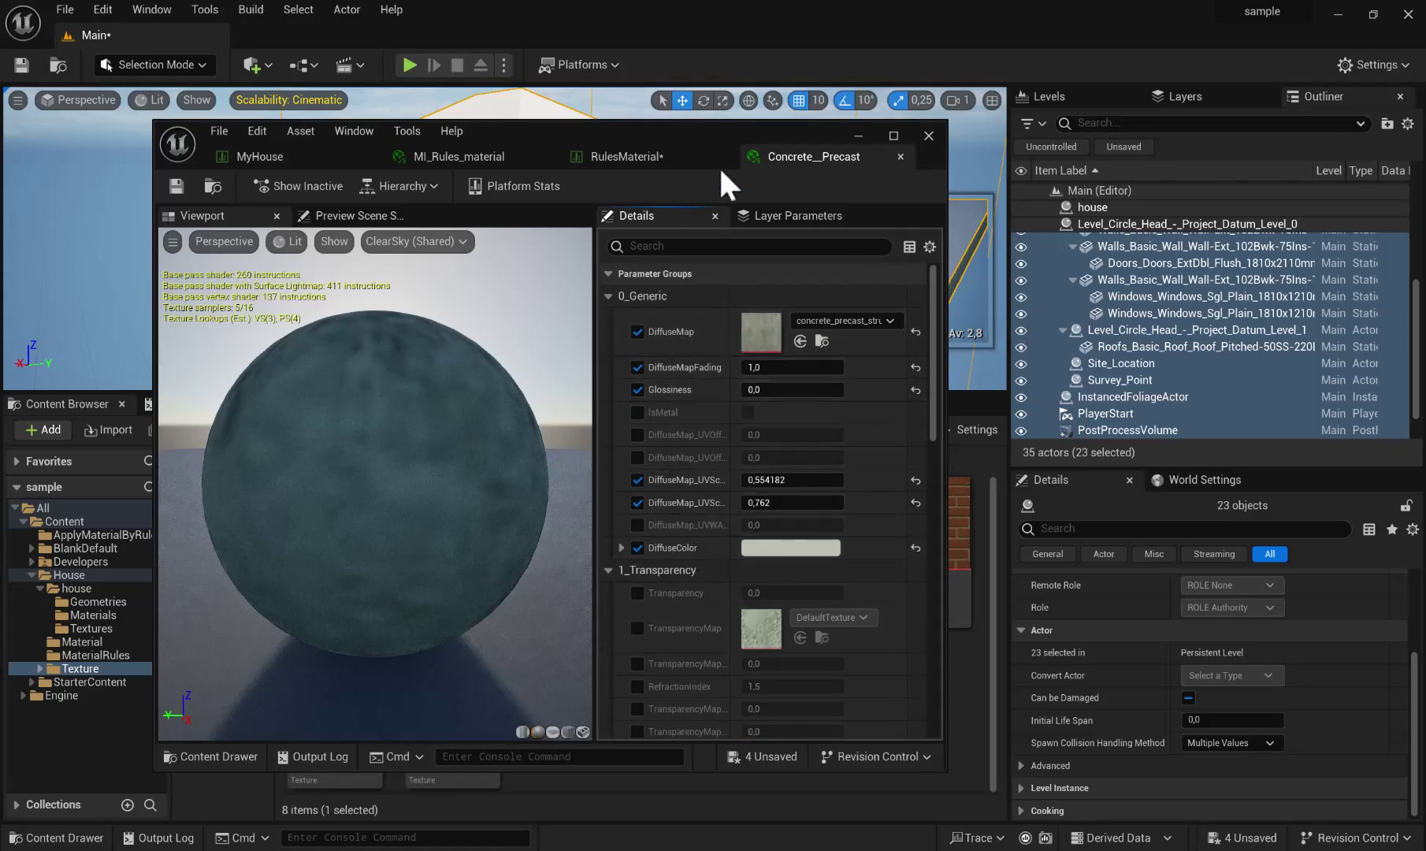
{"action": "left_click", "coordinate": [901, 155]}
- Save and close the RulesMaterial data table, and update its variables from the material parameters
{"action": "left_click", "coordinate": [178, 184]}
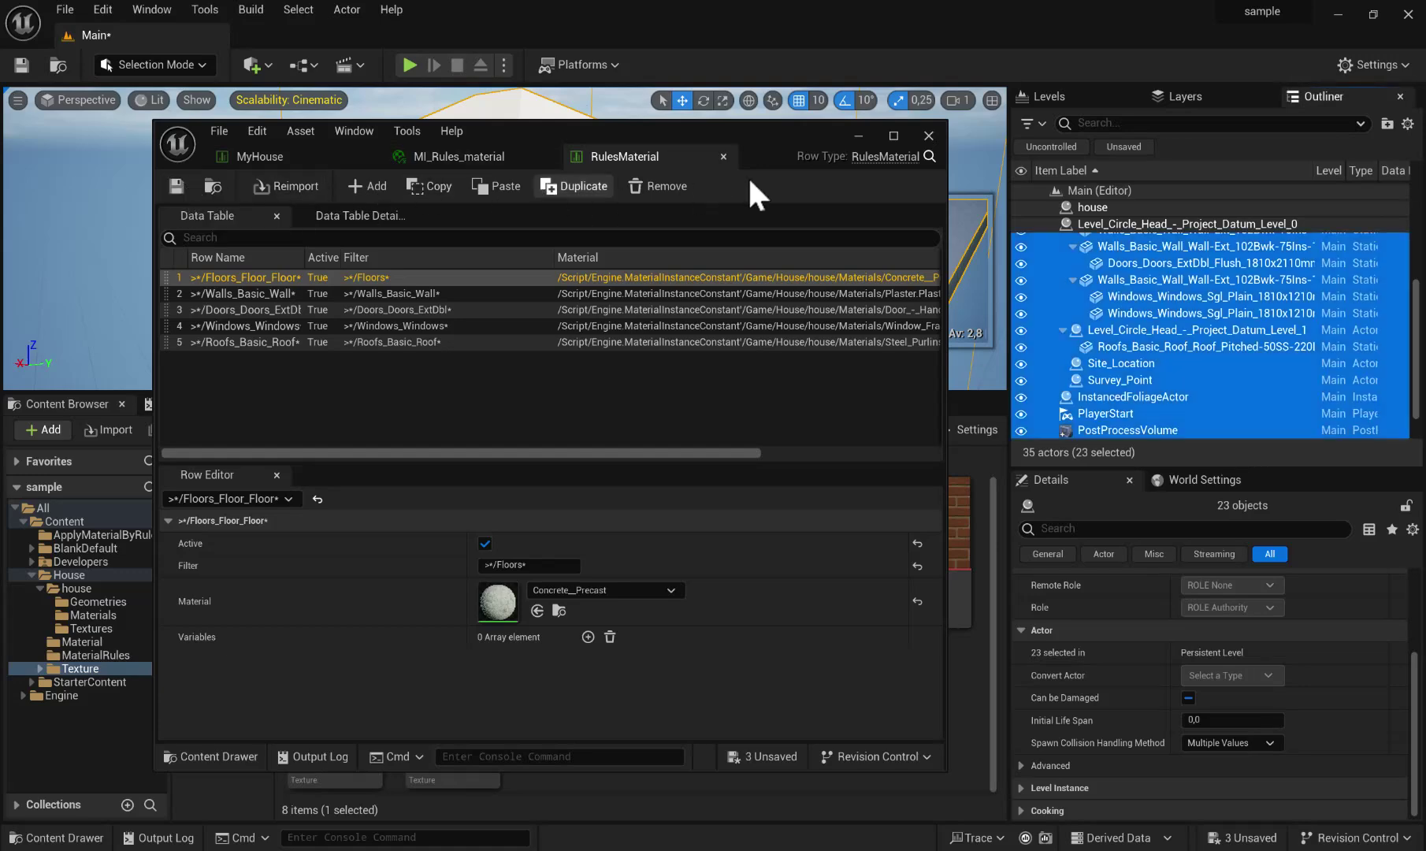
{"action": "left_click", "coordinate": [929, 136]}
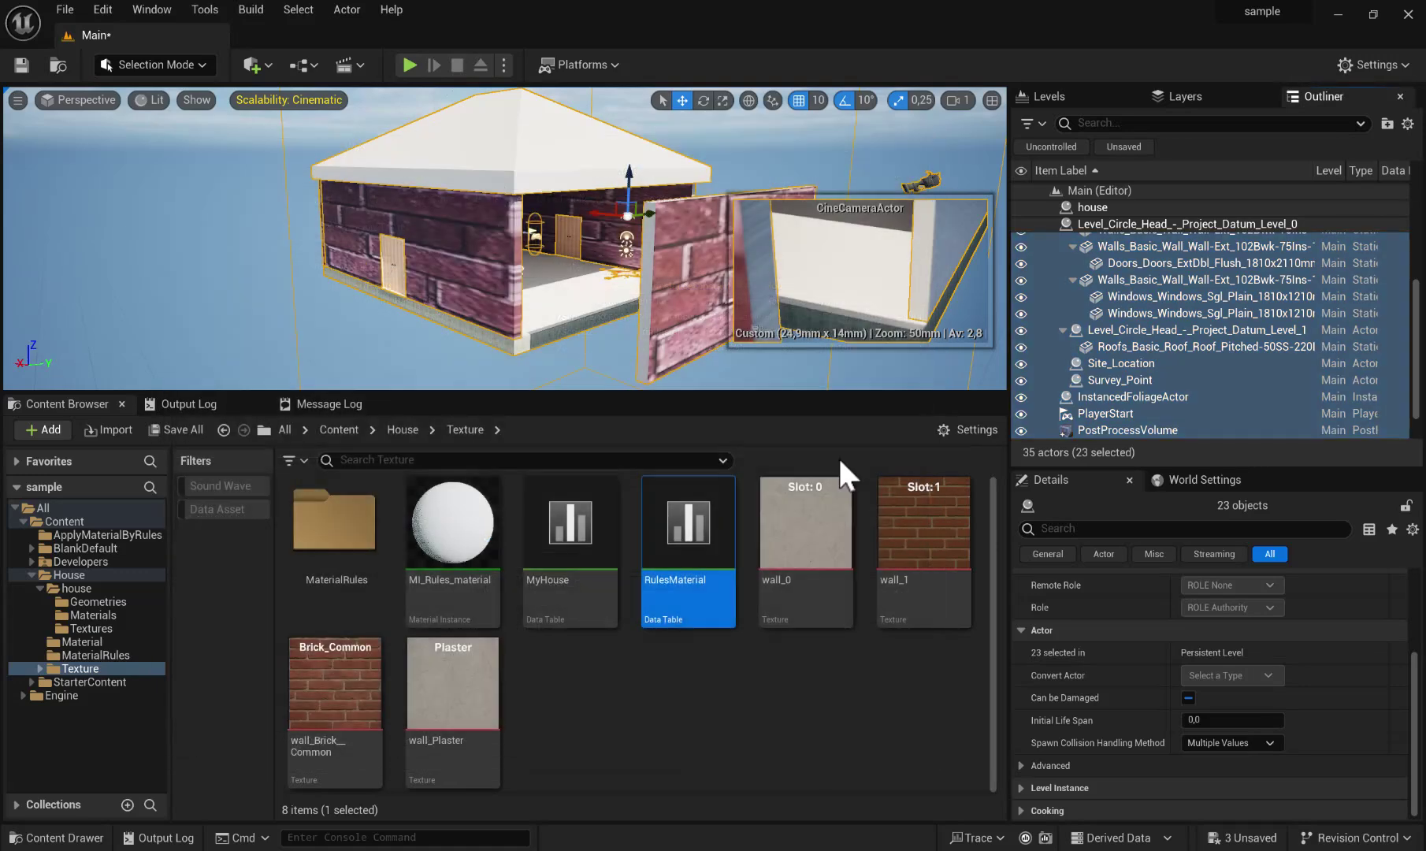
{"action": "right_click", "coordinate": [714, 534]}
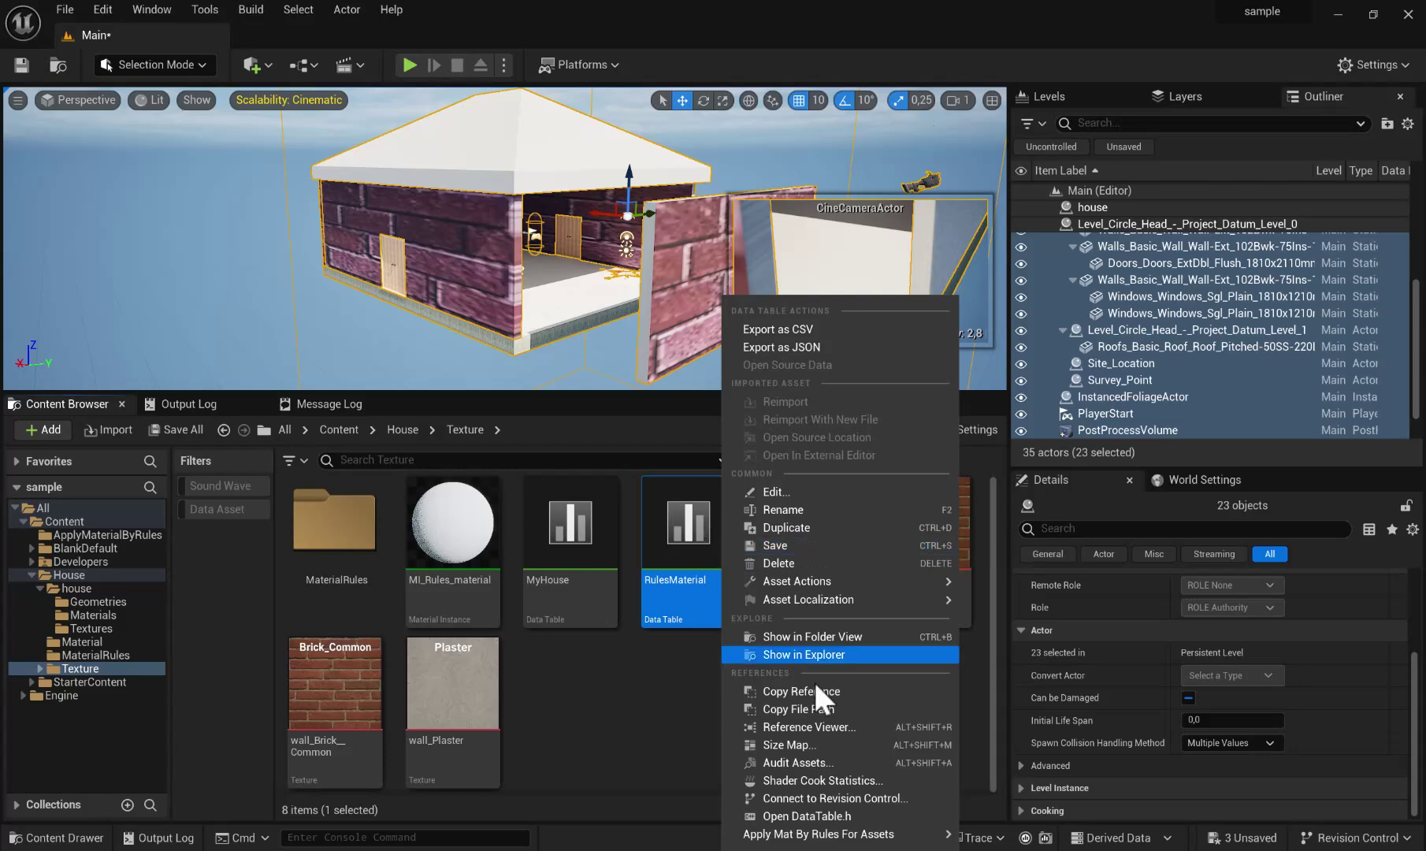
{"action": "mouse_move", "coordinate": [876, 839]}
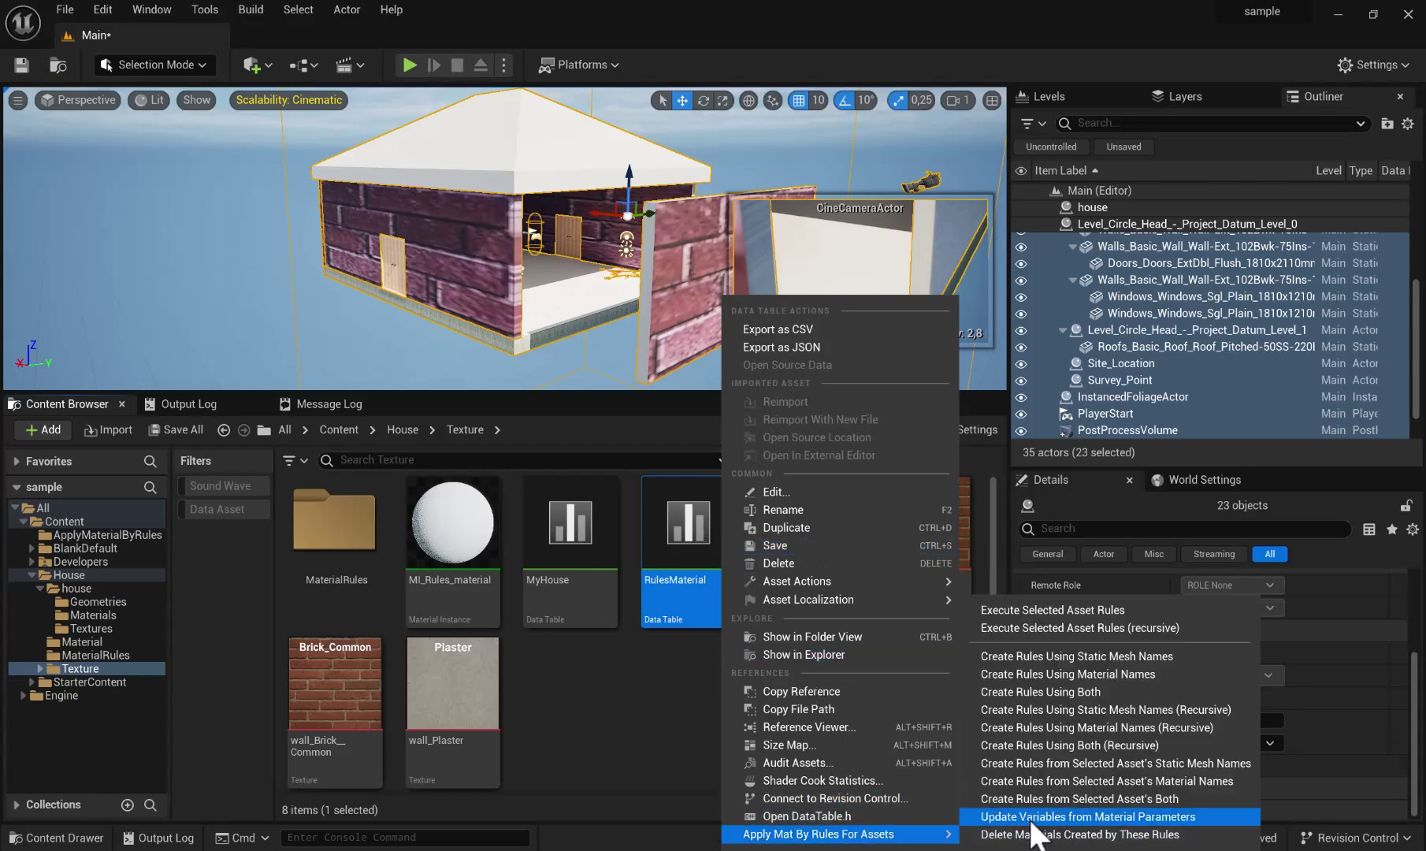
{"action": "left_click", "coordinate": [1087, 817]}
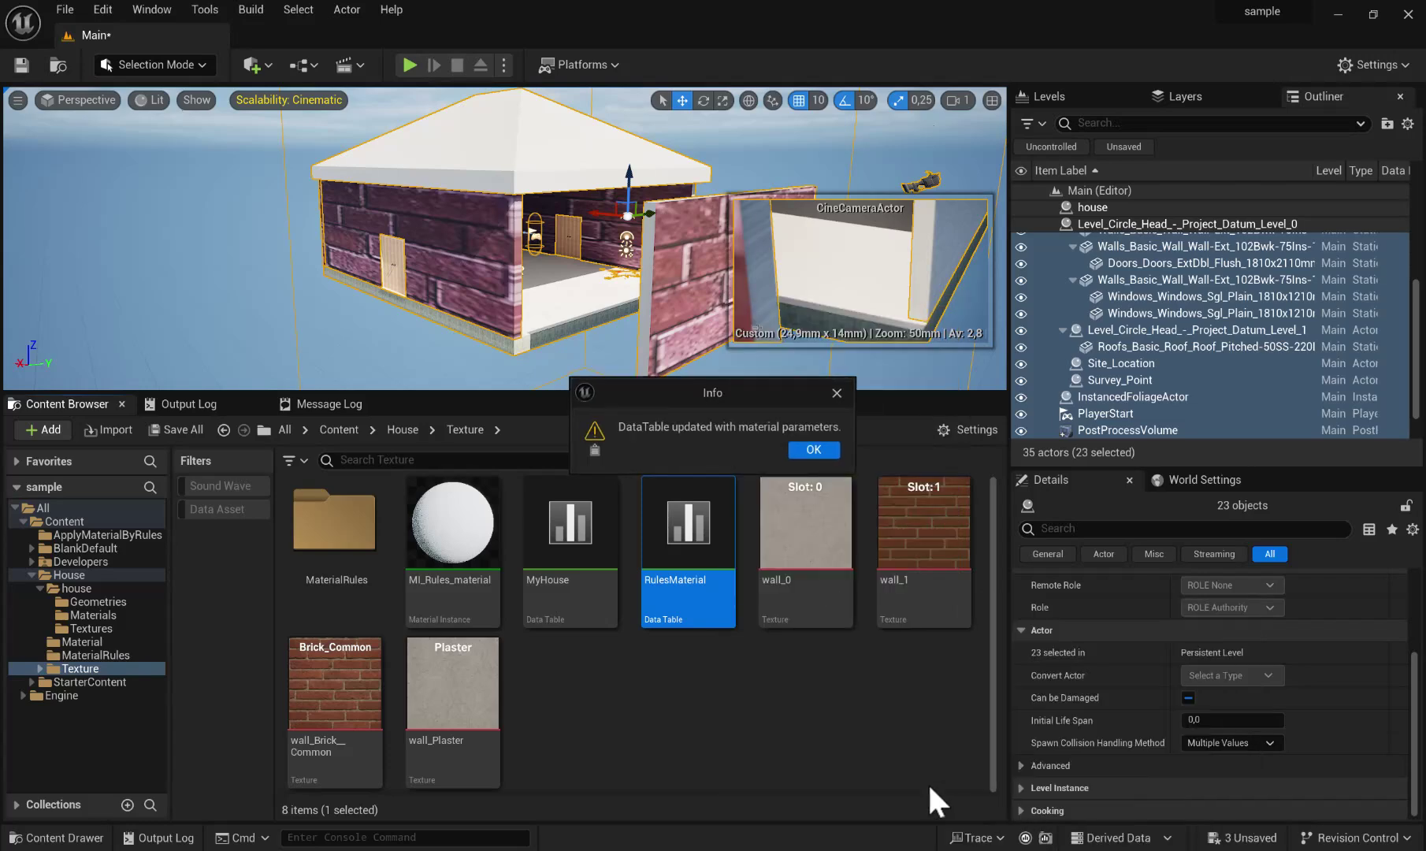
{"action": "left_click", "coordinate": [816, 450]}
- Review the variables in RulesMaterial for the floor, wall, door and window rows
{"action": "double_click", "coordinate": [688, 524]}
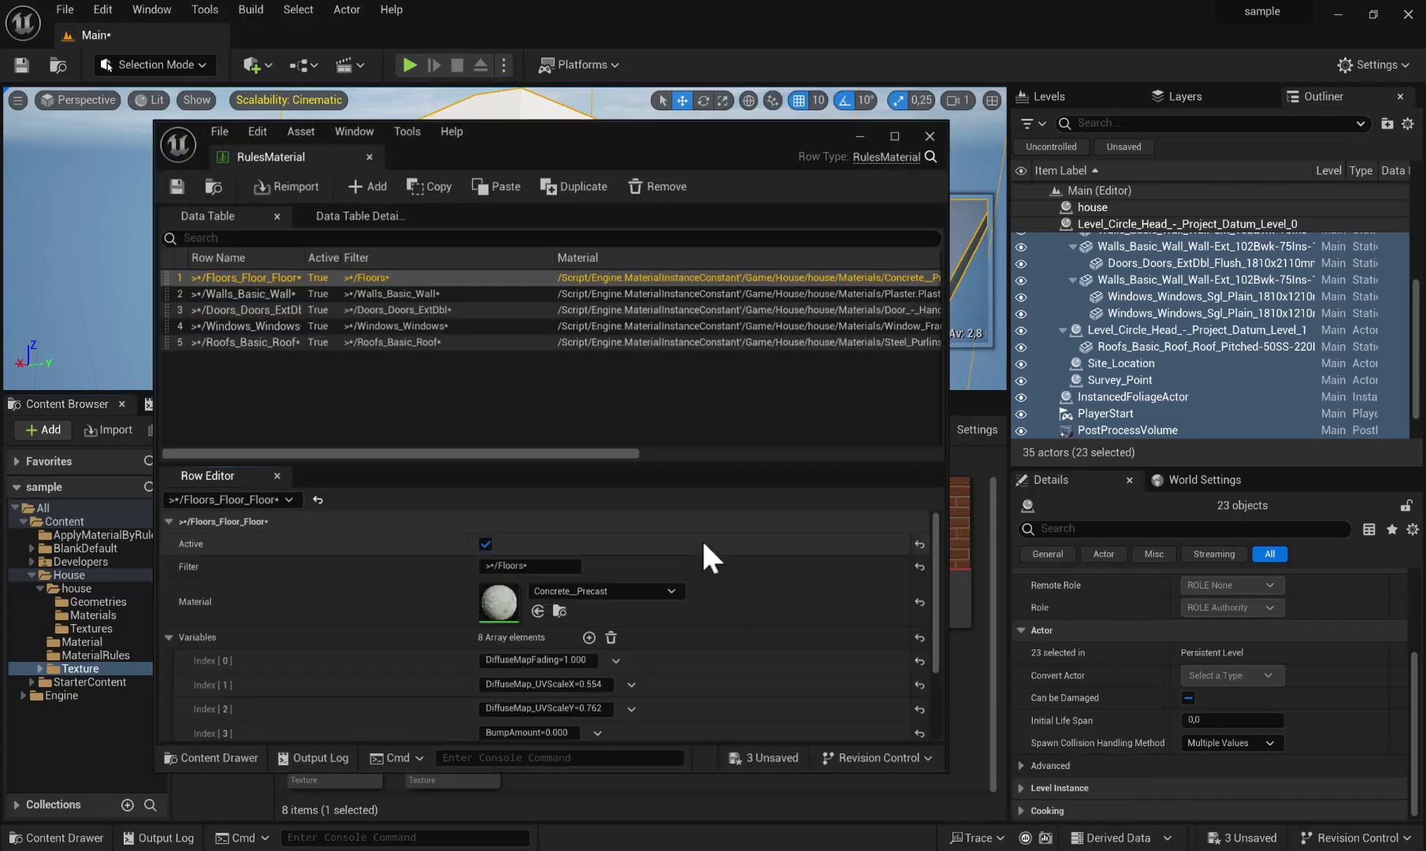
{"action": "scroll", "coordinate": [573, 565], "scroll_direction": "down", "scroll_amount": 3}
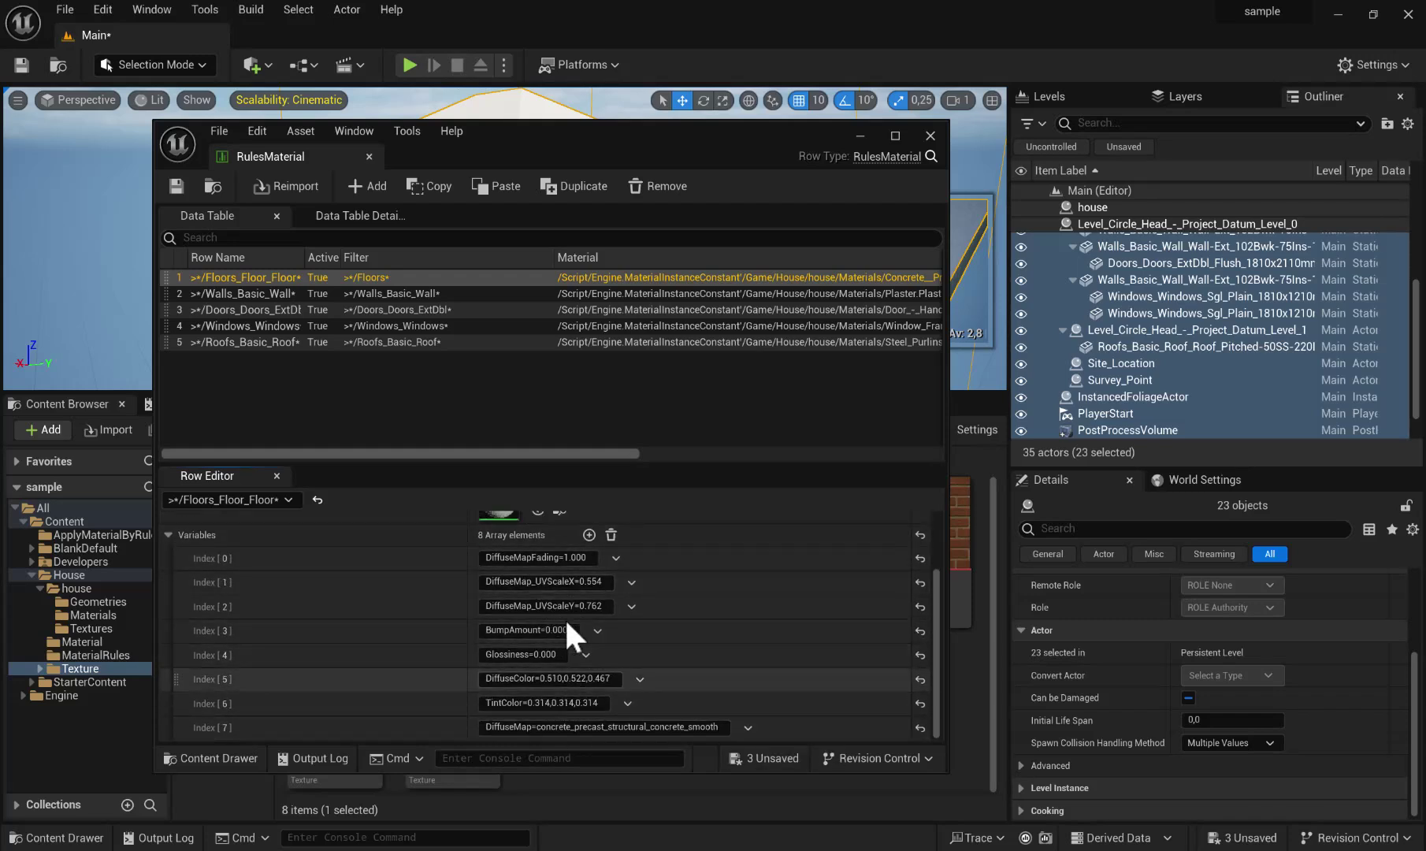
{"action": "left_click", "coordinate": [494, 293]}
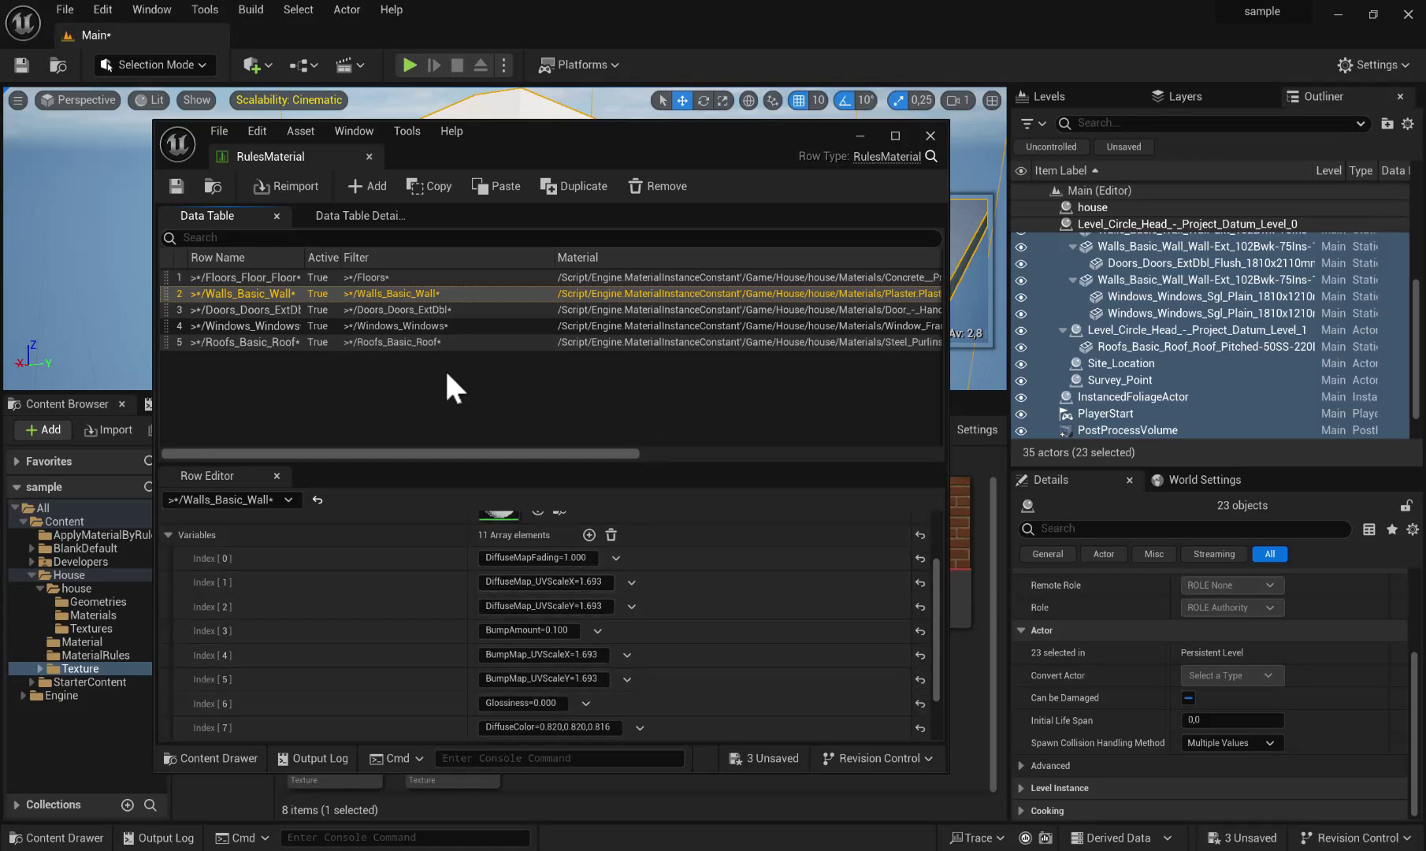
{"action": "left_click", "coordinate": [422, 309]}
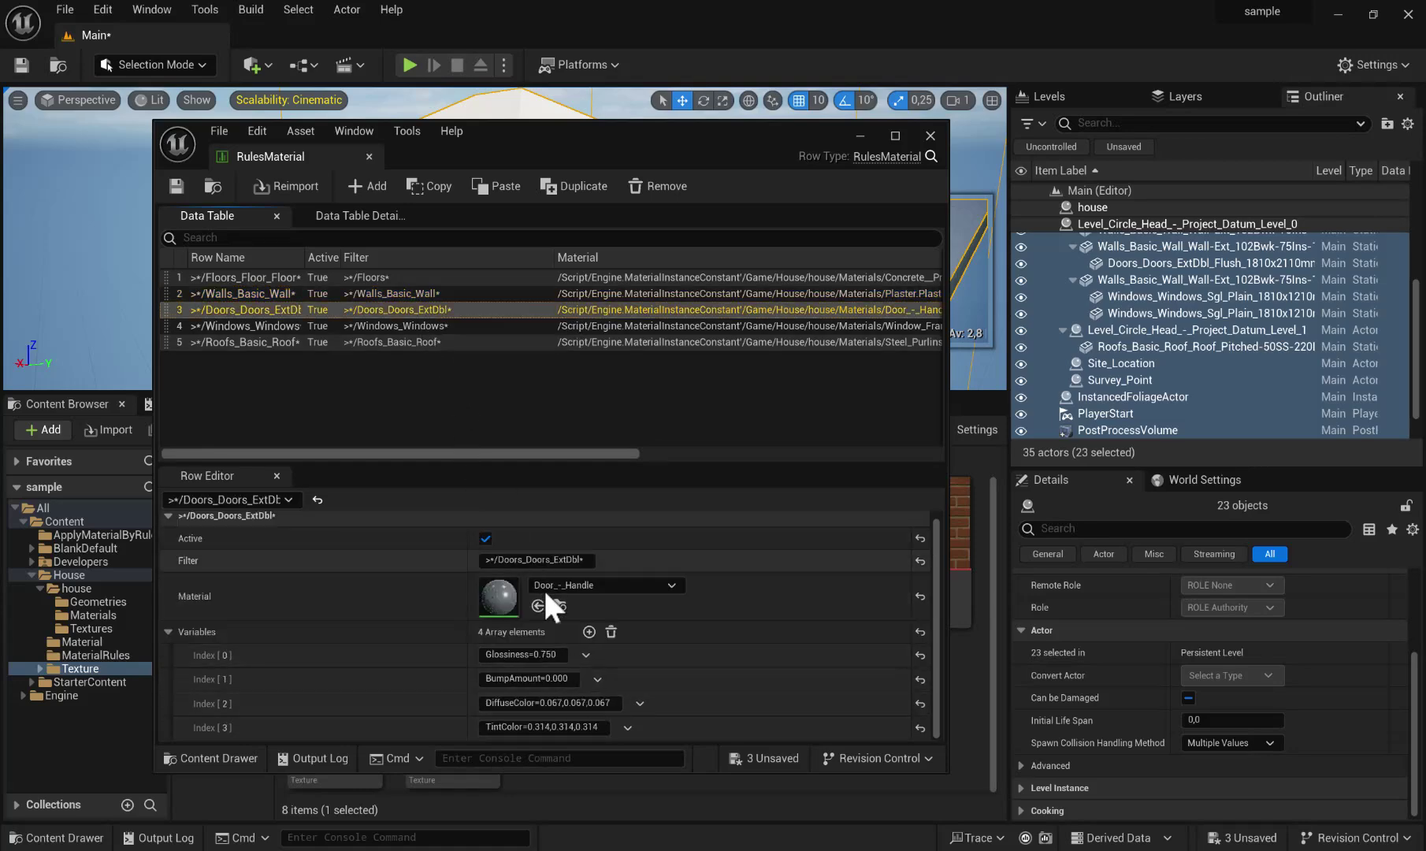
{"action": "left_click", "coordinate": [446, 326]}
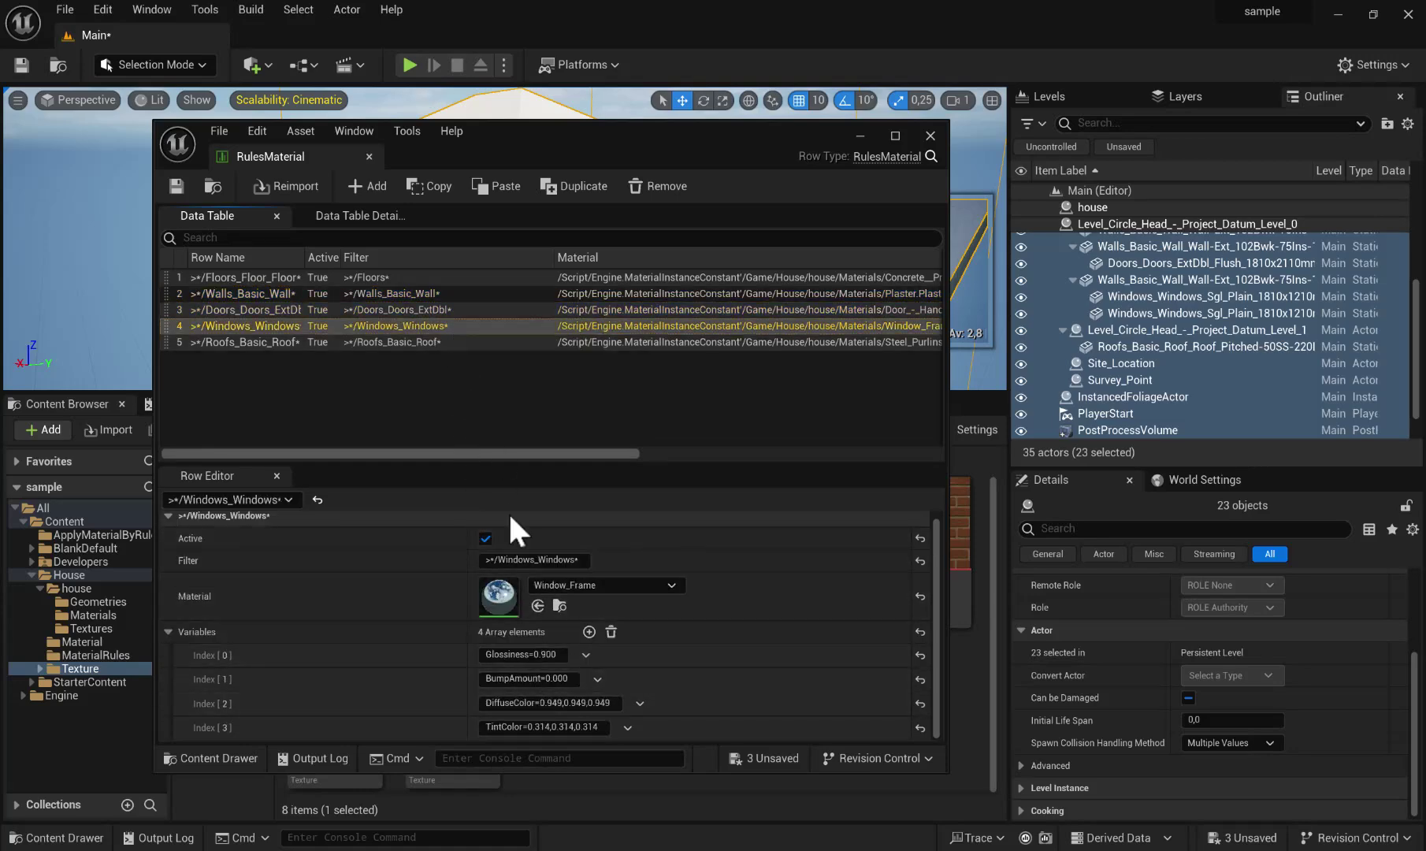
{"action": "left_click", "coordinate": [930, 135]}
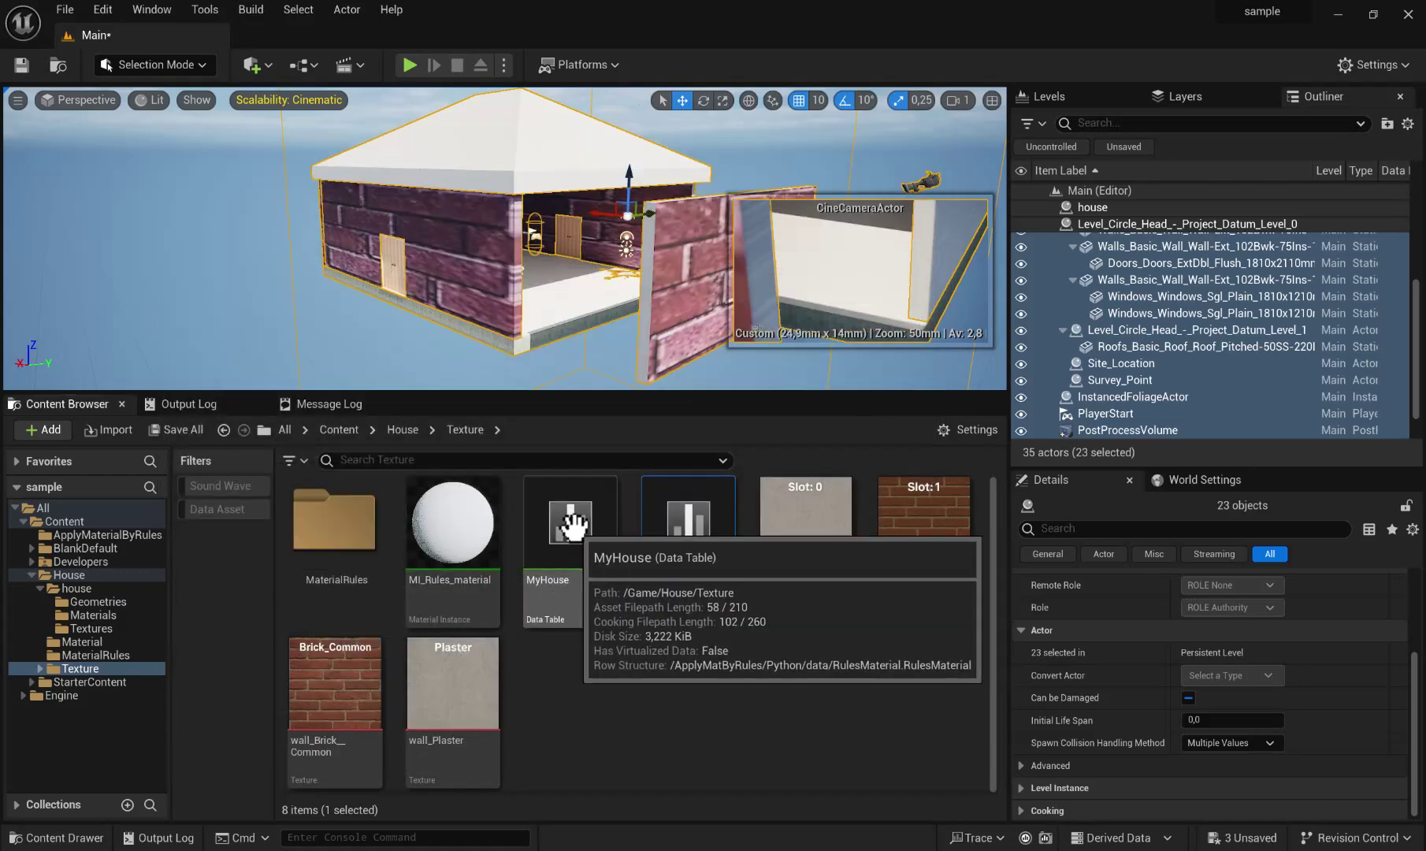
- Select the detached brick wall and review the active Walls rule in the MyHouse data table
{"action": "scroll", "coordinate": [1145, 276], "scroll_direction": "down", "scroll_amount": 1}
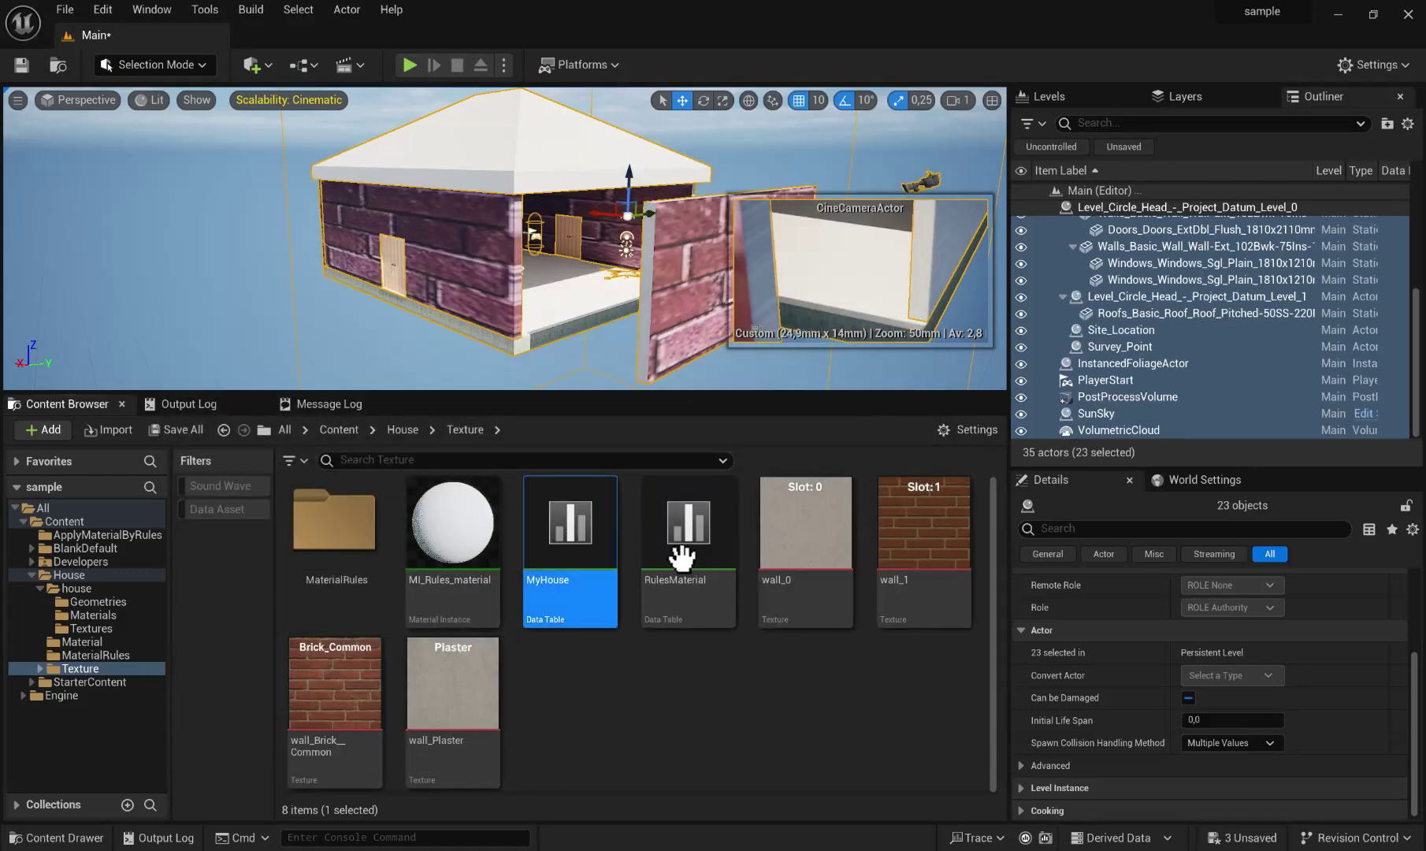
{"action": "left_click", "coordinate": [667, 260]}
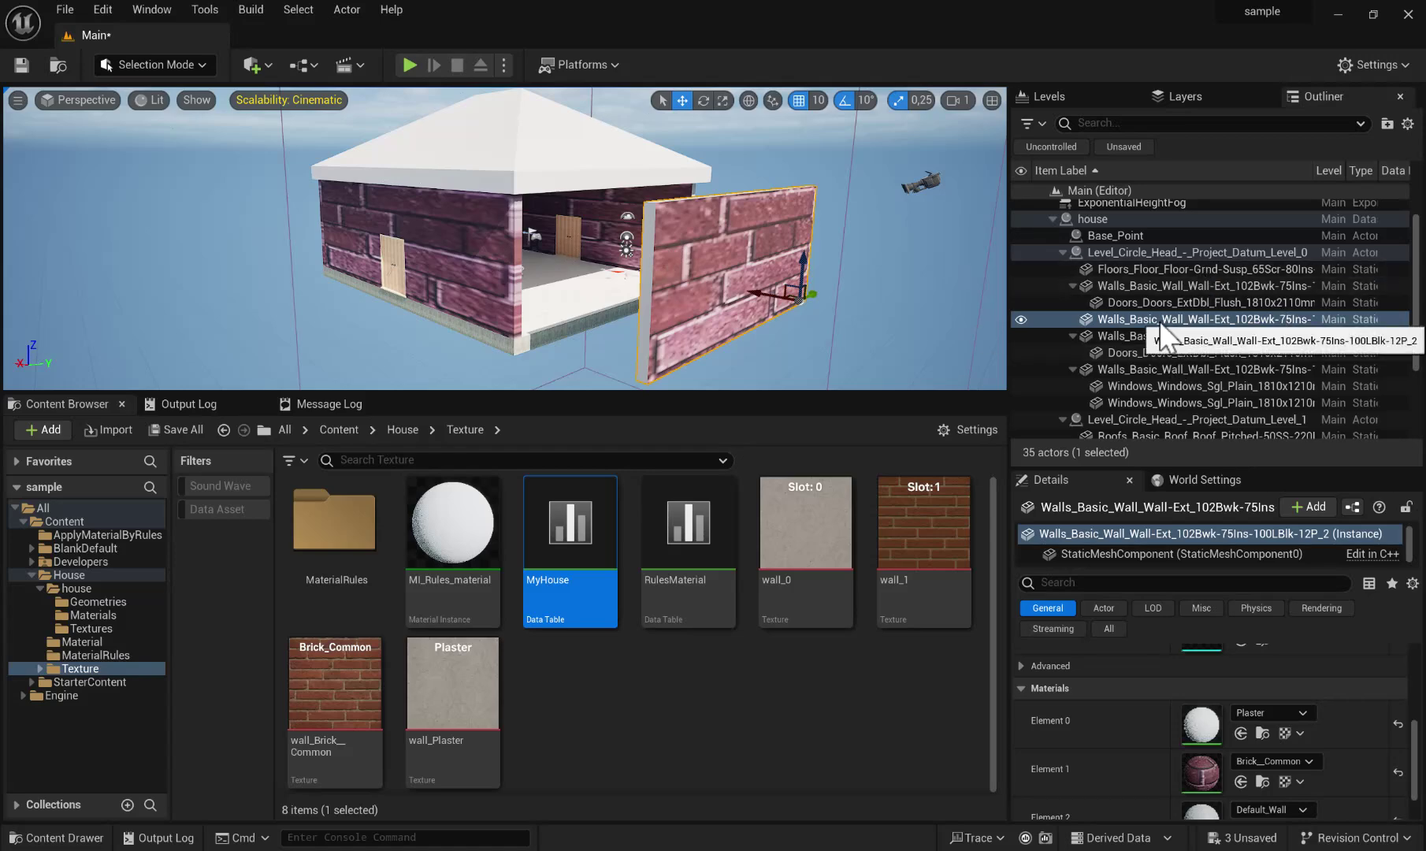
{"action": "double_click", "coordinate": [557, 521]}
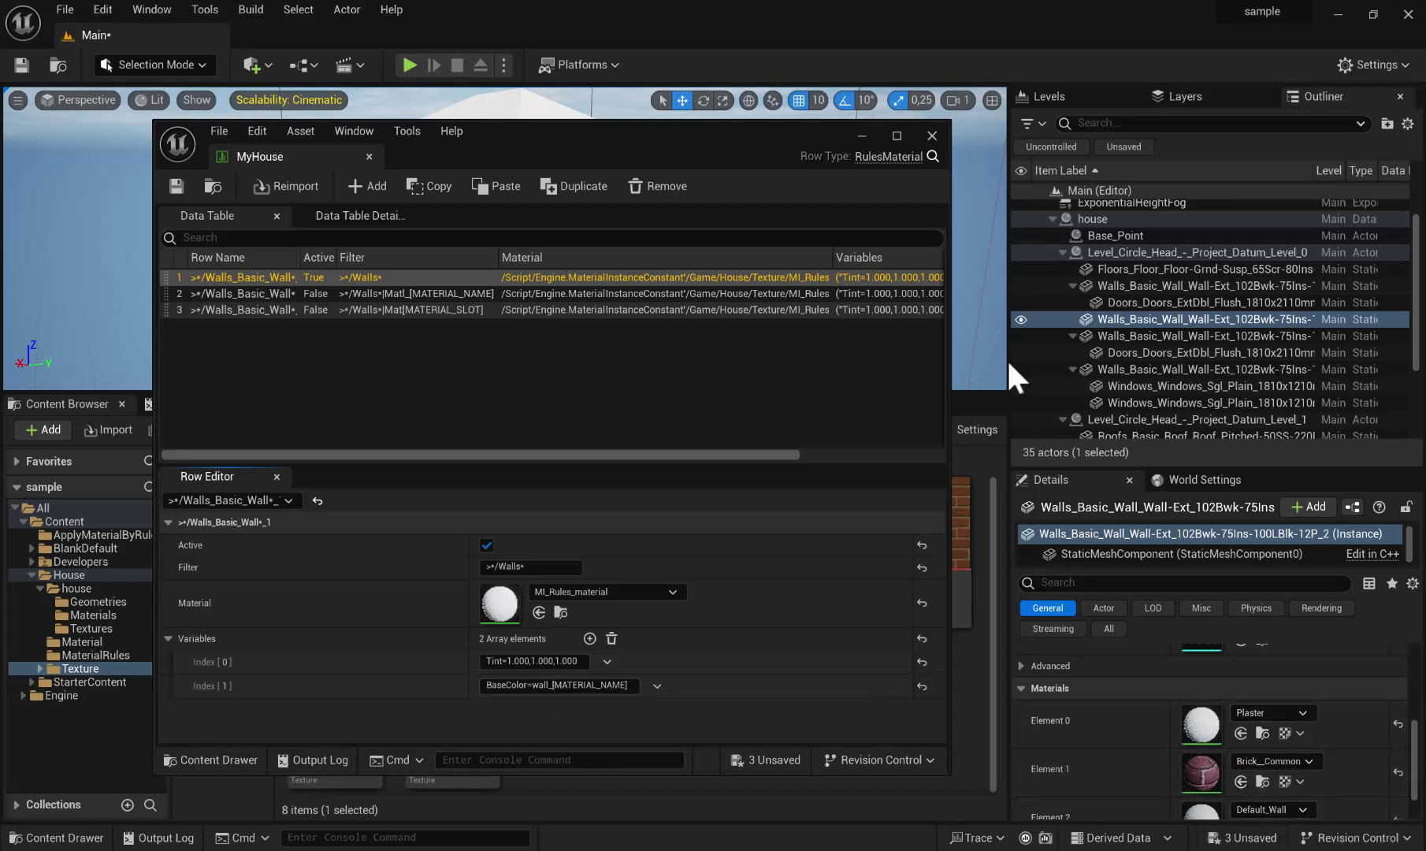
{"action": "left_click", "coordinate": [862, 137]}
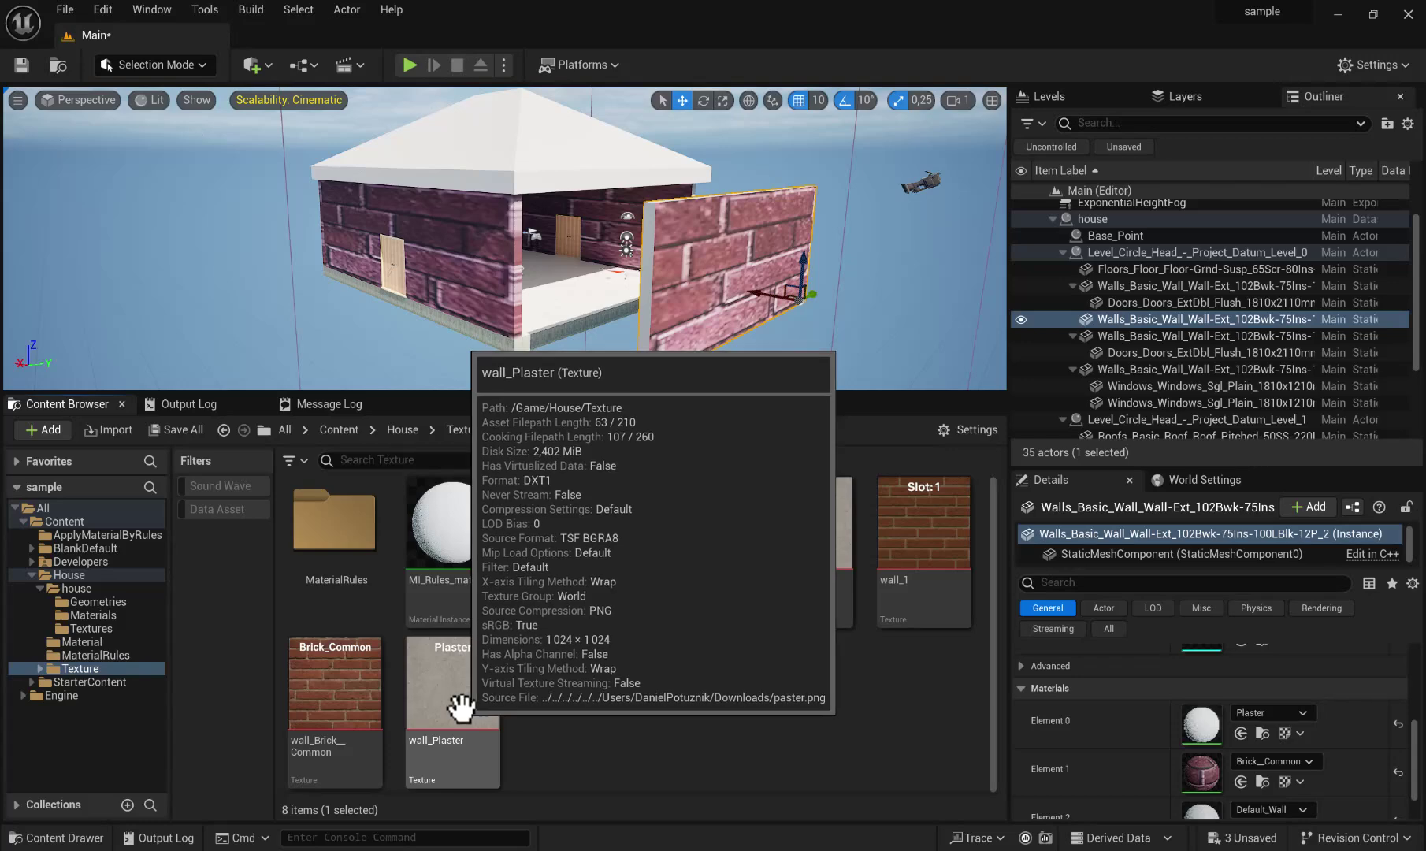
- Execute the level rules for the selected detached wall
{"action": "right_click", "coordinate": [1143, 320]}
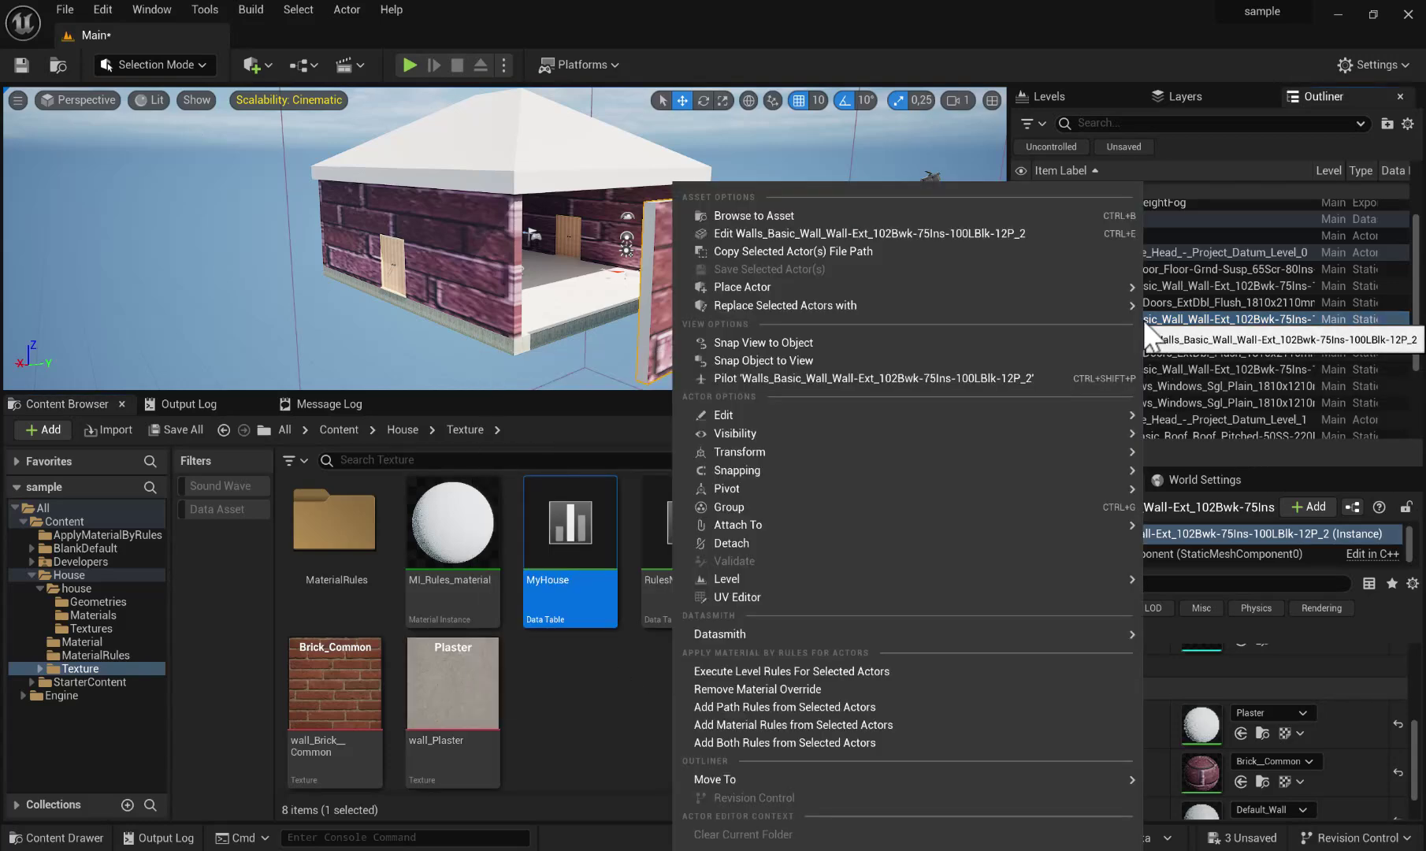
{"action": "left_click", "coordinate": [931, 669]}
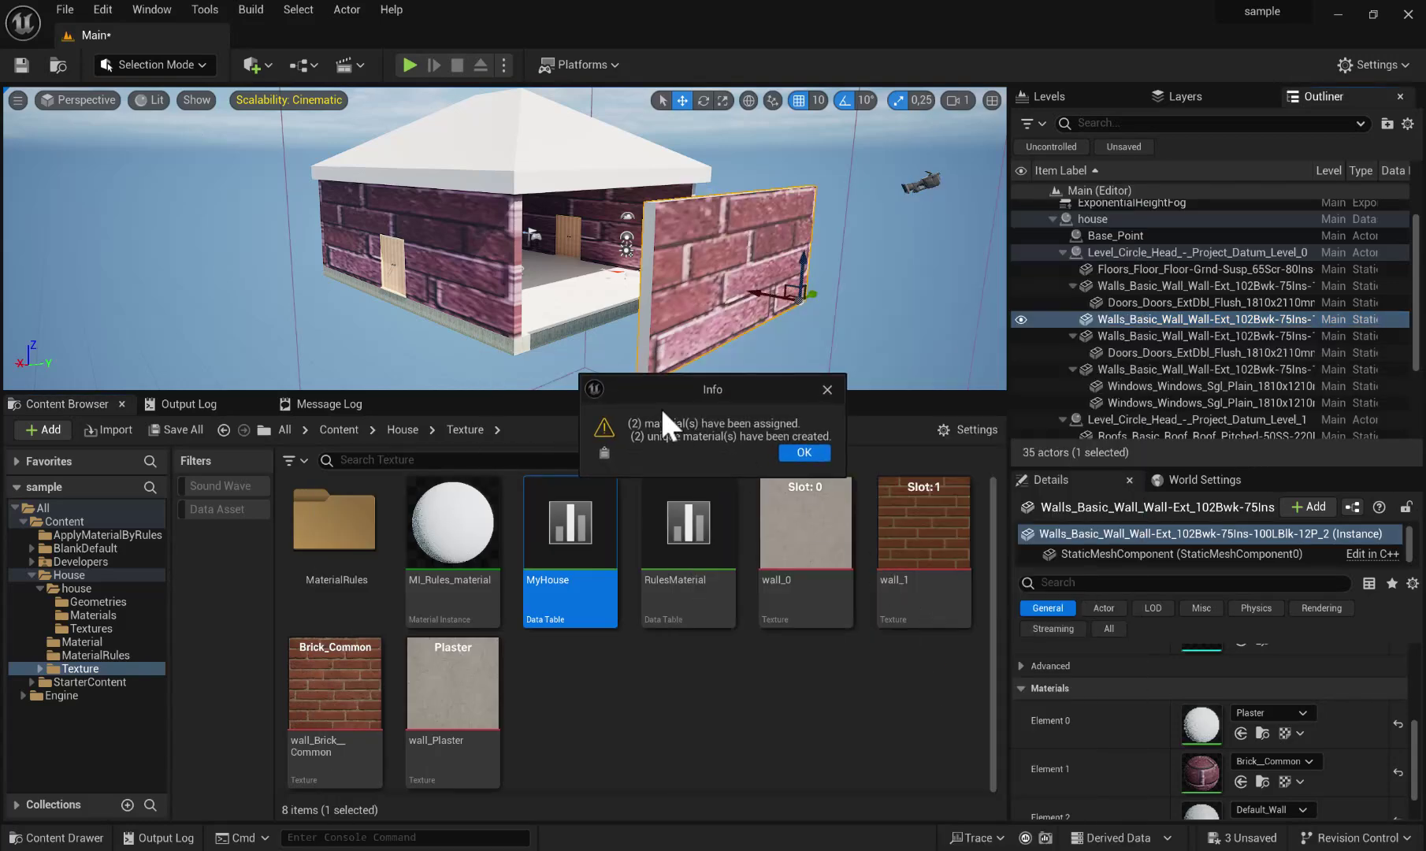
{"action": "left_click", "coordinate": [796, 447]}
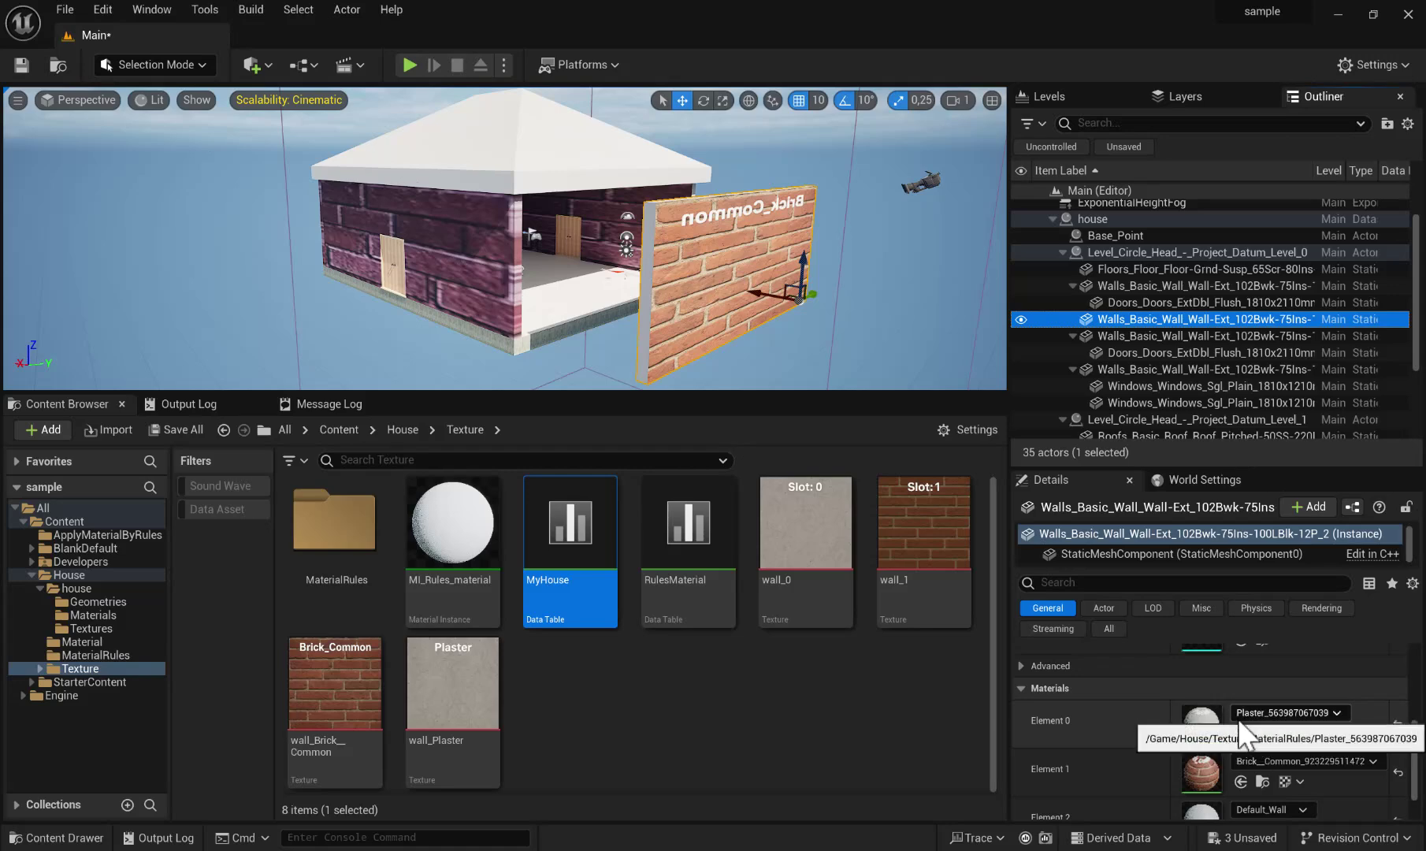
- Remove the wall's material override and make the second MyHouse rule active, with the filter >*/Walls*|Mat_[MATERIAL_NAME]
{"action": "right_click", "coordinate": [1155, 323]}
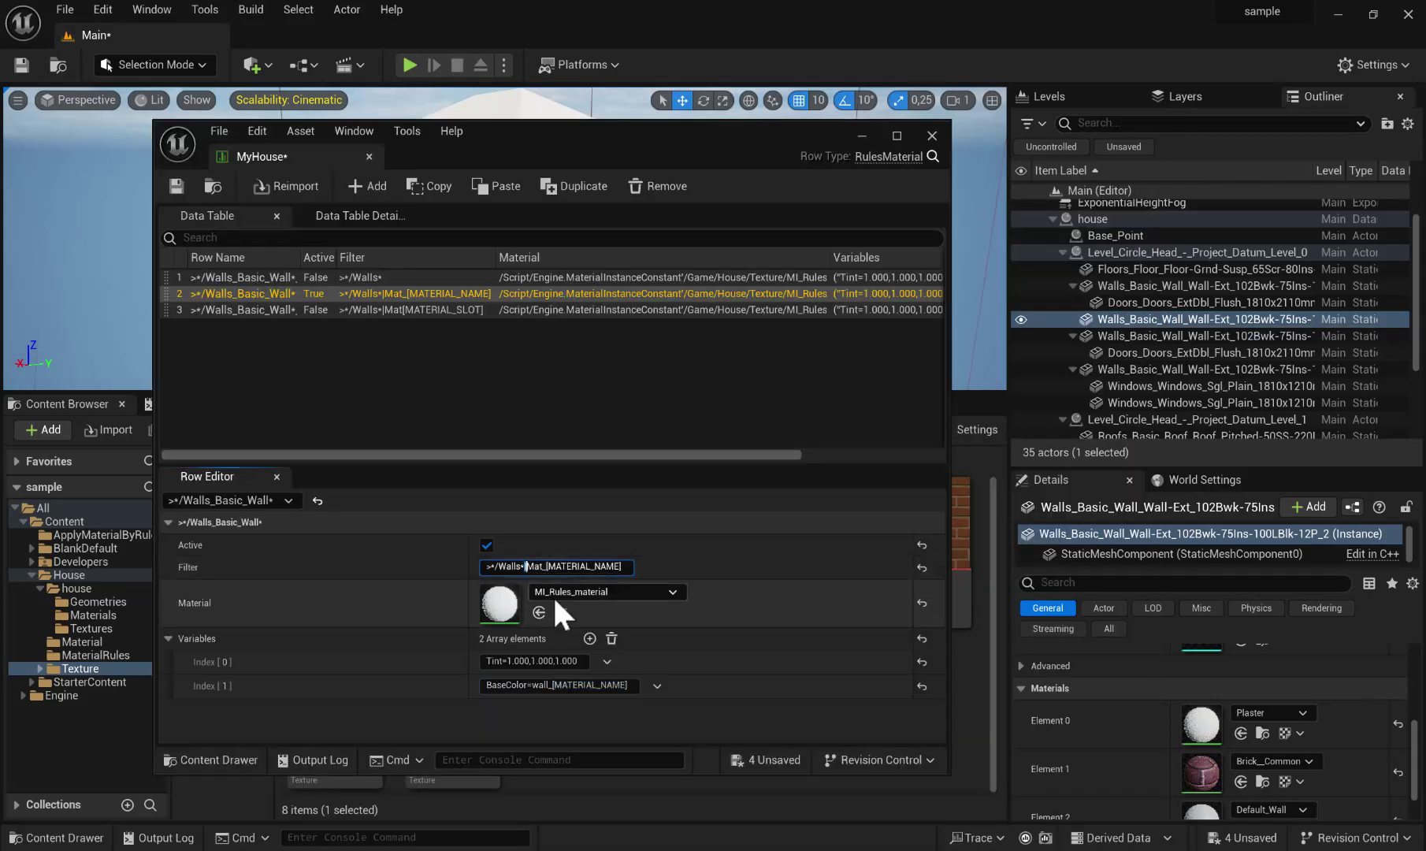
{"action": "left_click_drag", "start_coordinate": [526, 567], "coordinate": [630, 568]}
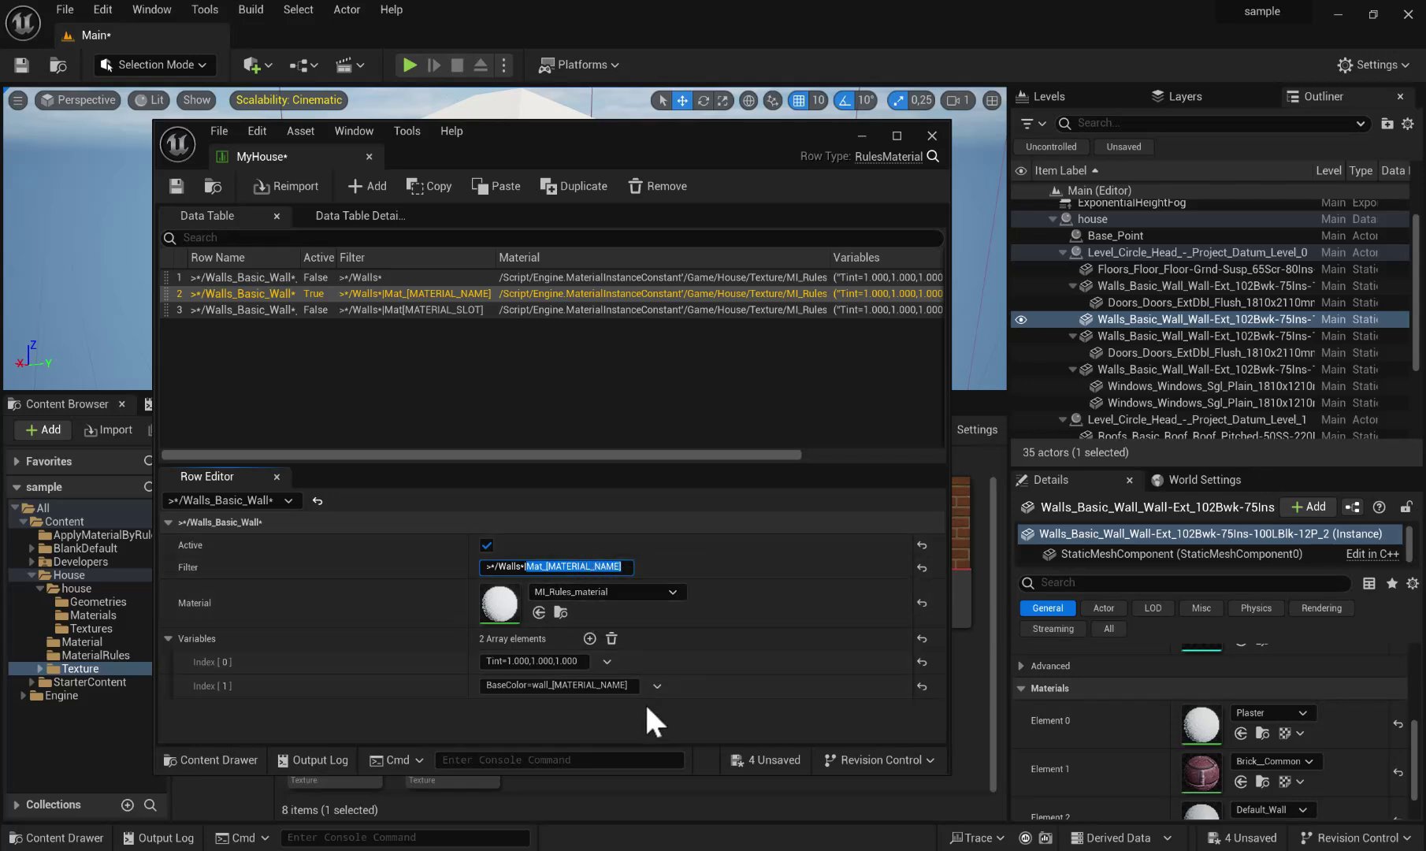
{"action": "left_click_drag", "start_coordinate": [548, 685], "coordinate": [661, 685]}
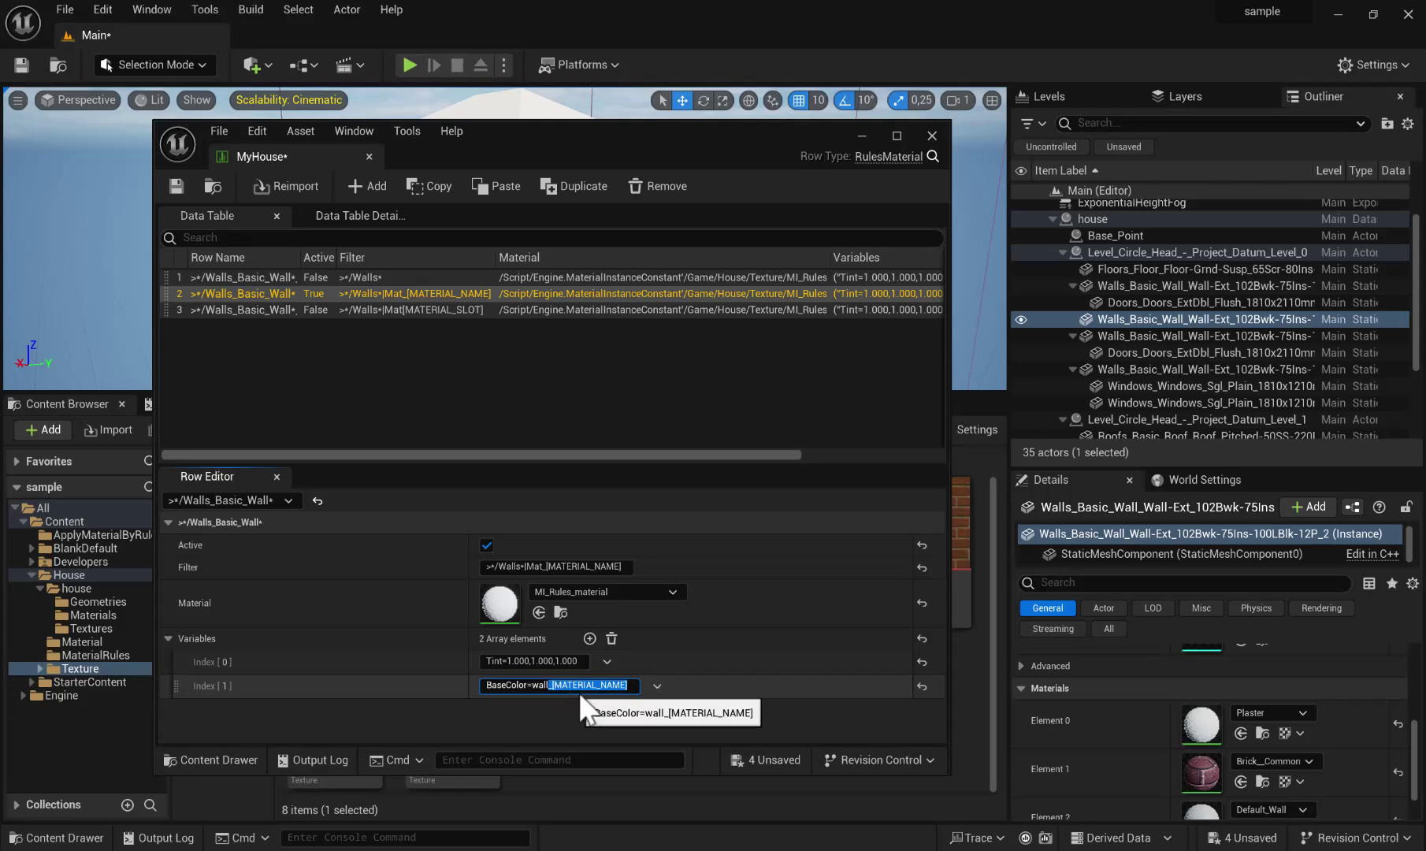
{"action": "left_click_drag", "start_coordinate": [546, 567], "coordinate": [633, 566]}
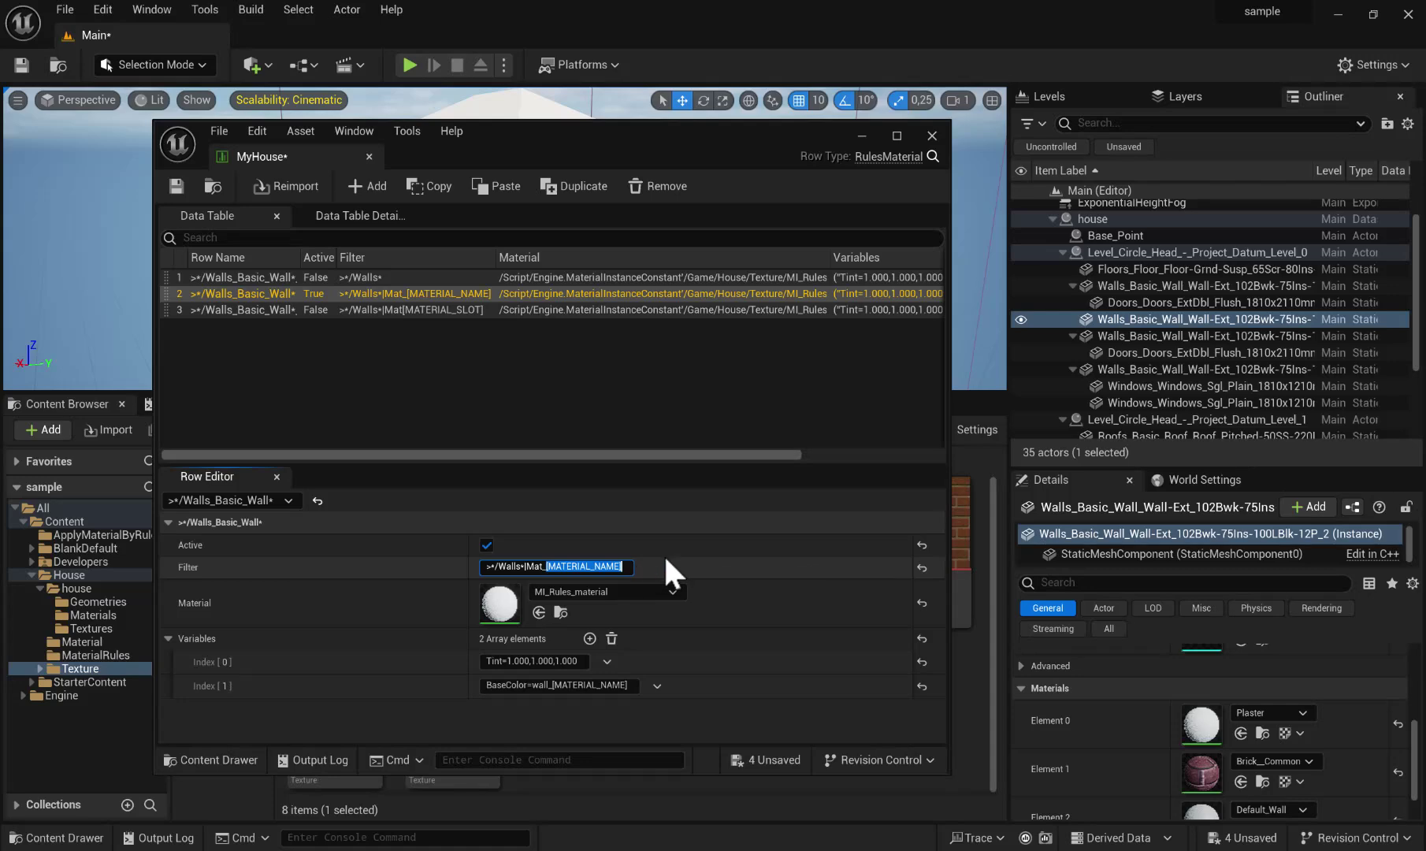
- Save the MyHouse data table, close it from view and execute the level rules for the selected detached wall
{"action": "left_click", "coordinate": [182, 188]}
{"action": "left_click", "coordinate": [861, 135]}
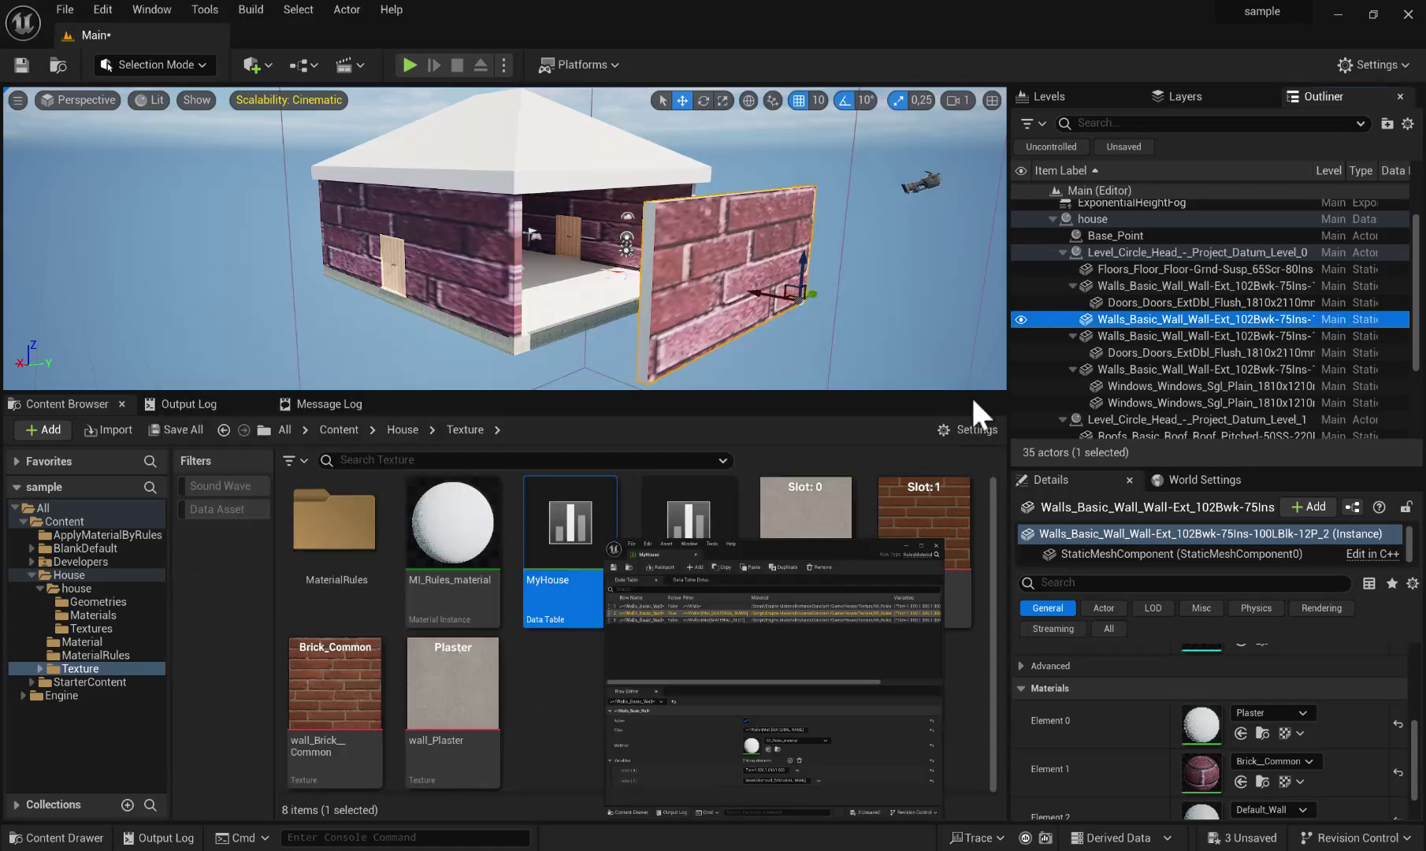
{"action": "right_click", "coordinate": [1167, 326]}
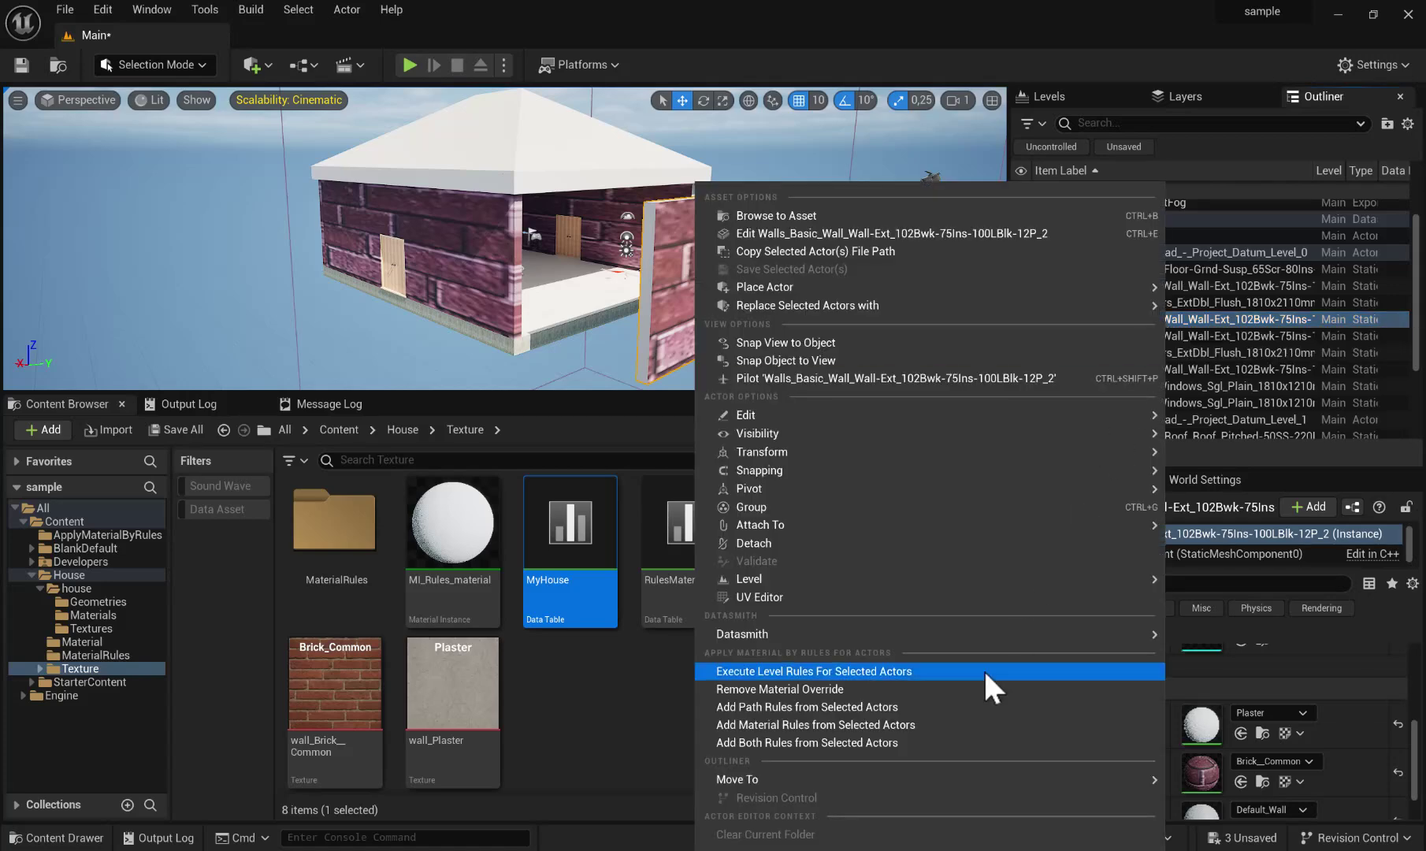
{"action": "left_click", "coordinate": [814, 670]}
{"action": "left_click", "coordinate": [803, 453]}
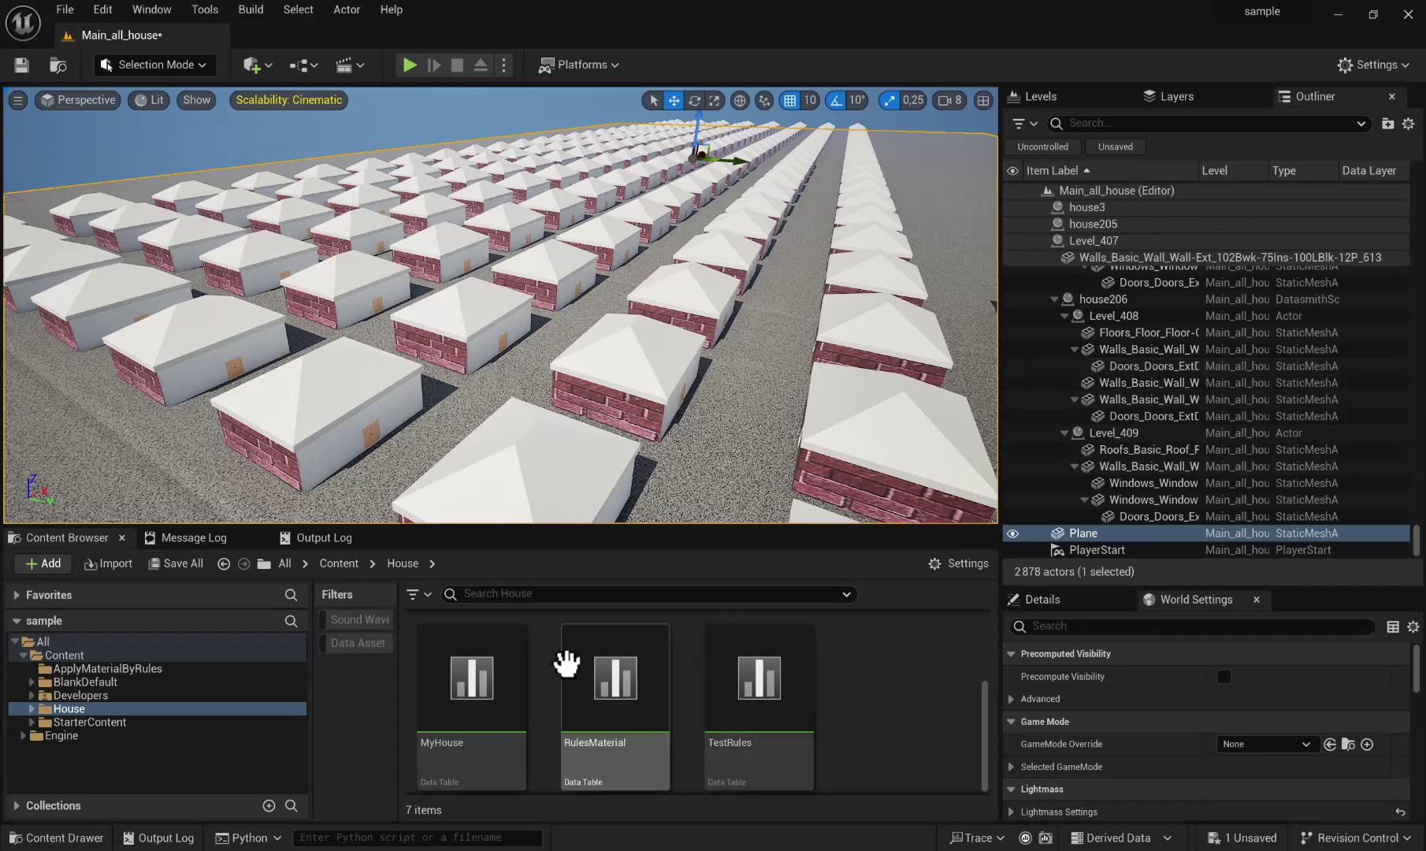
- Execute the level rules for all actors in the Main_all_house level
{"action": "left_click", "coordinate": [481, 685]}
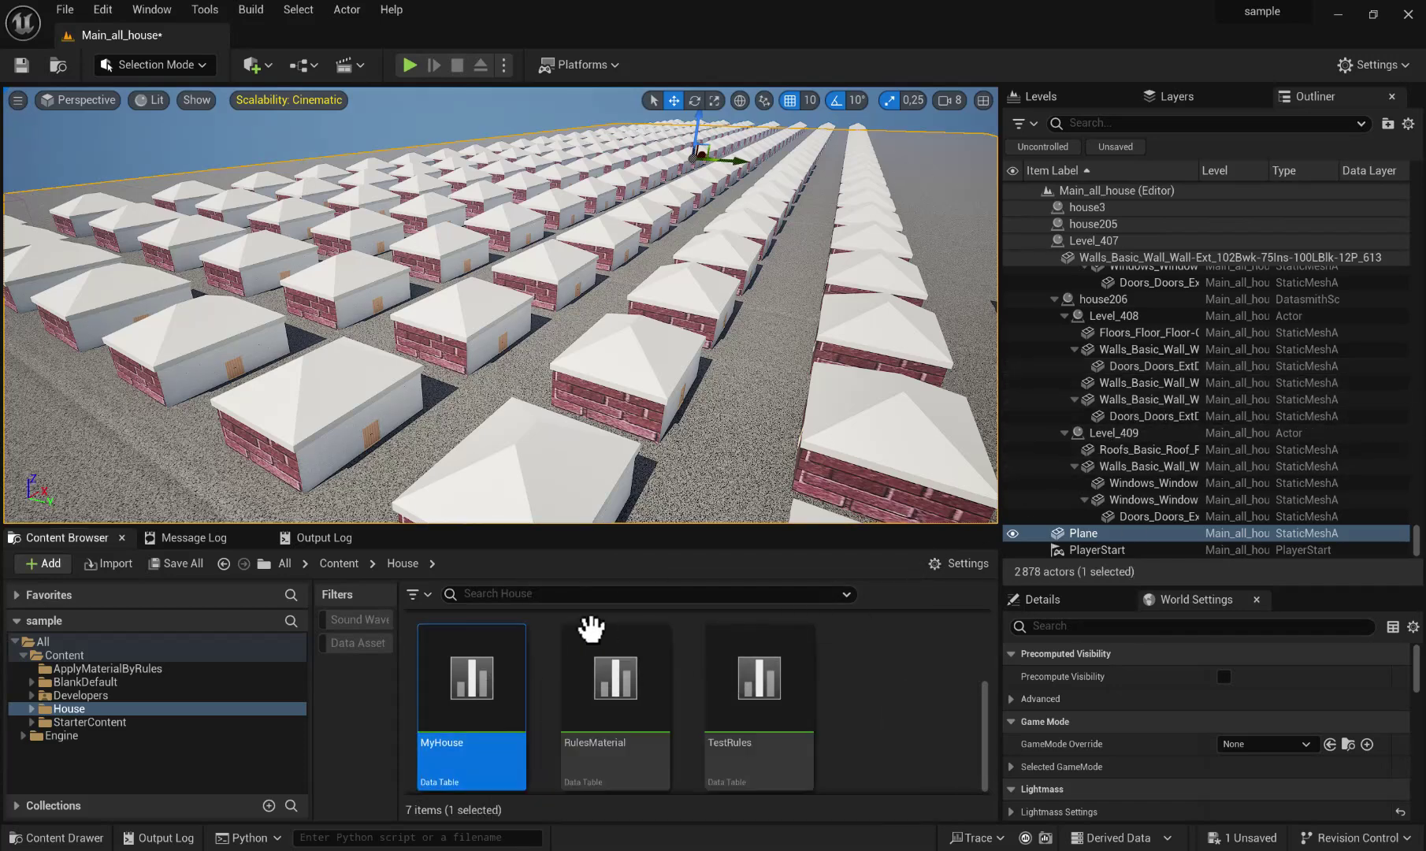
{"action": "right_click", "coordinate": [1134, 353]}
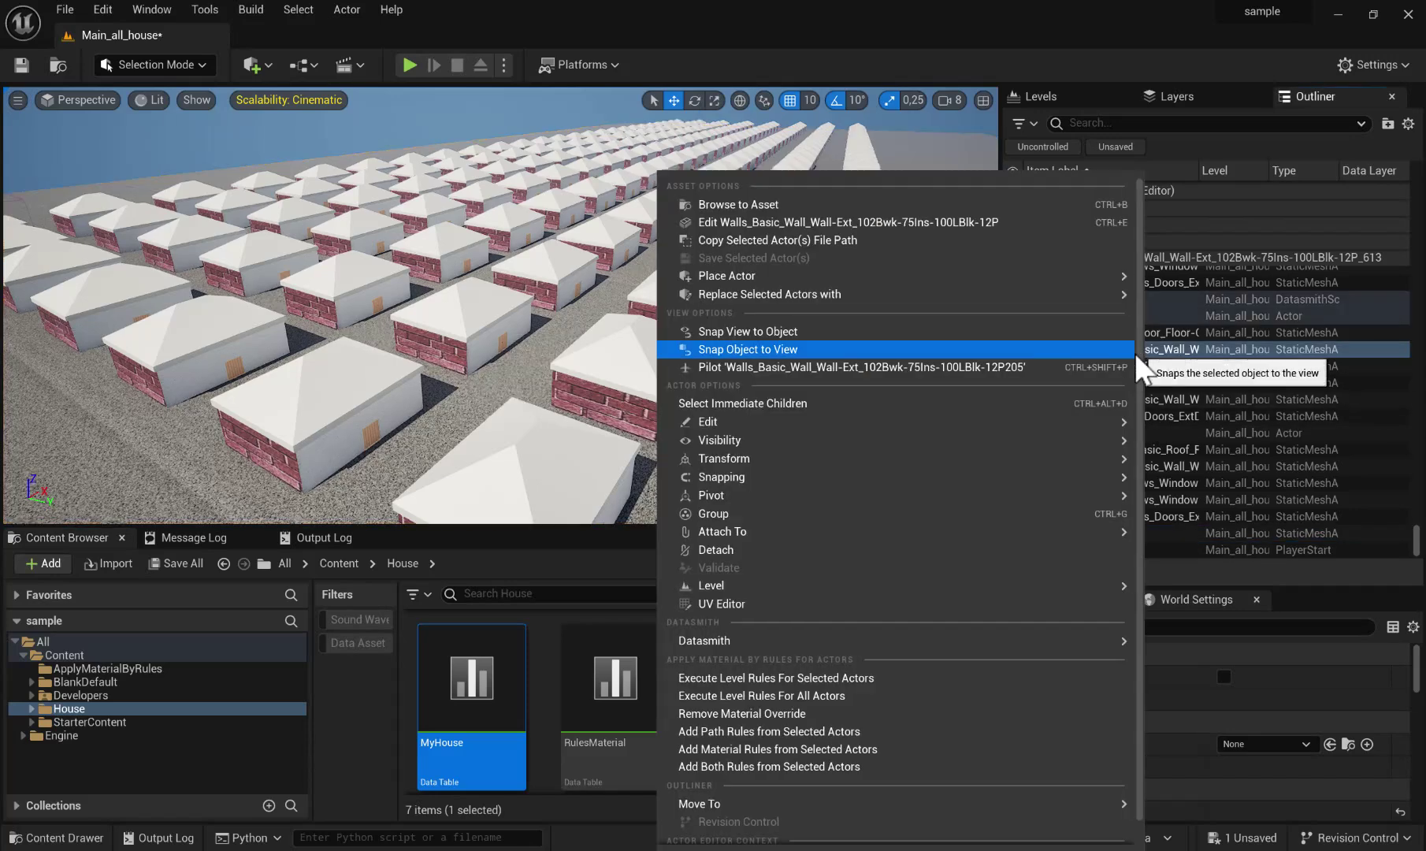
{"action": "left_click", "coordinate": [838, 698]}
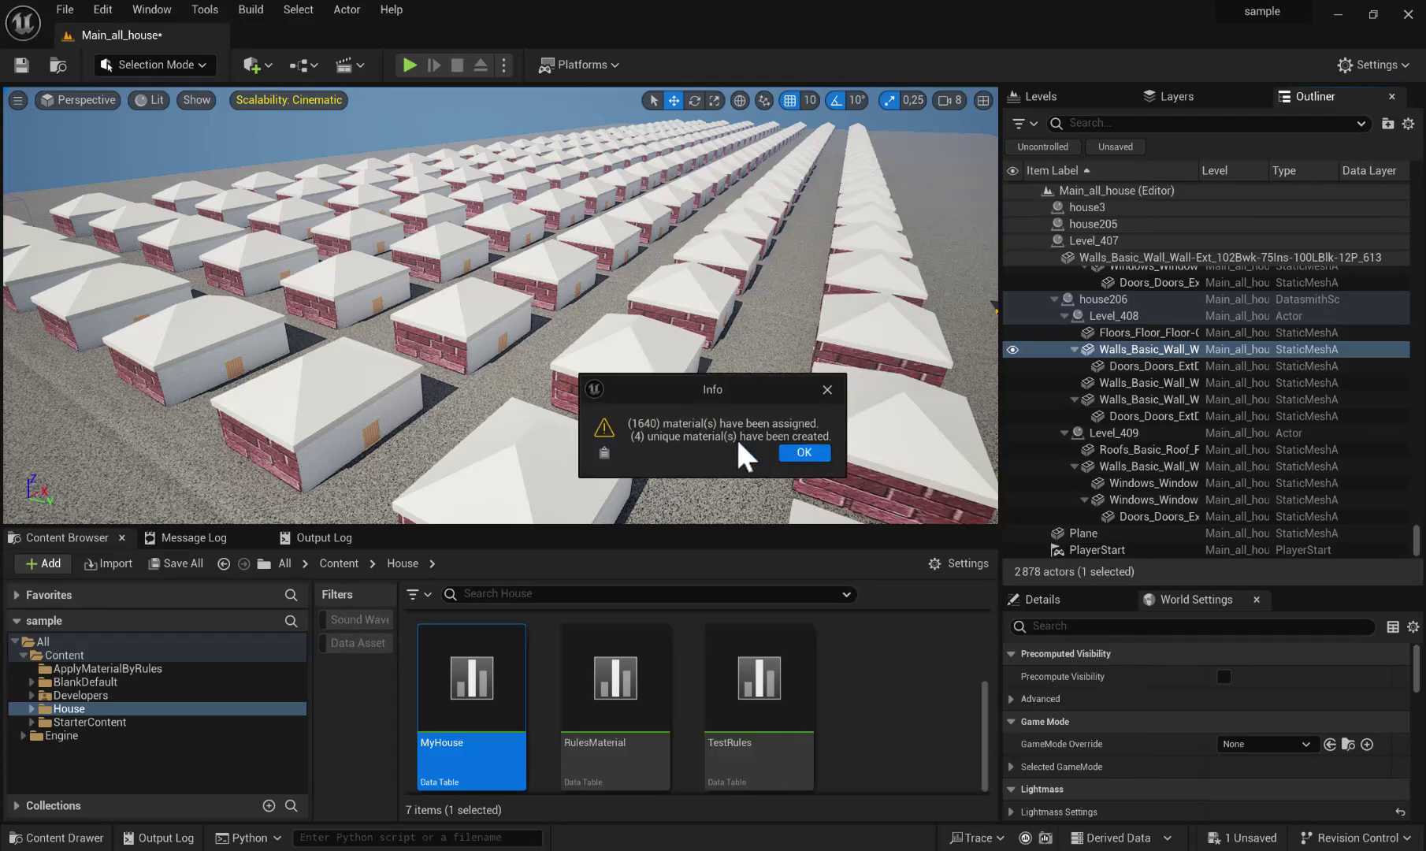
{"action": "key", "text": "Return"}
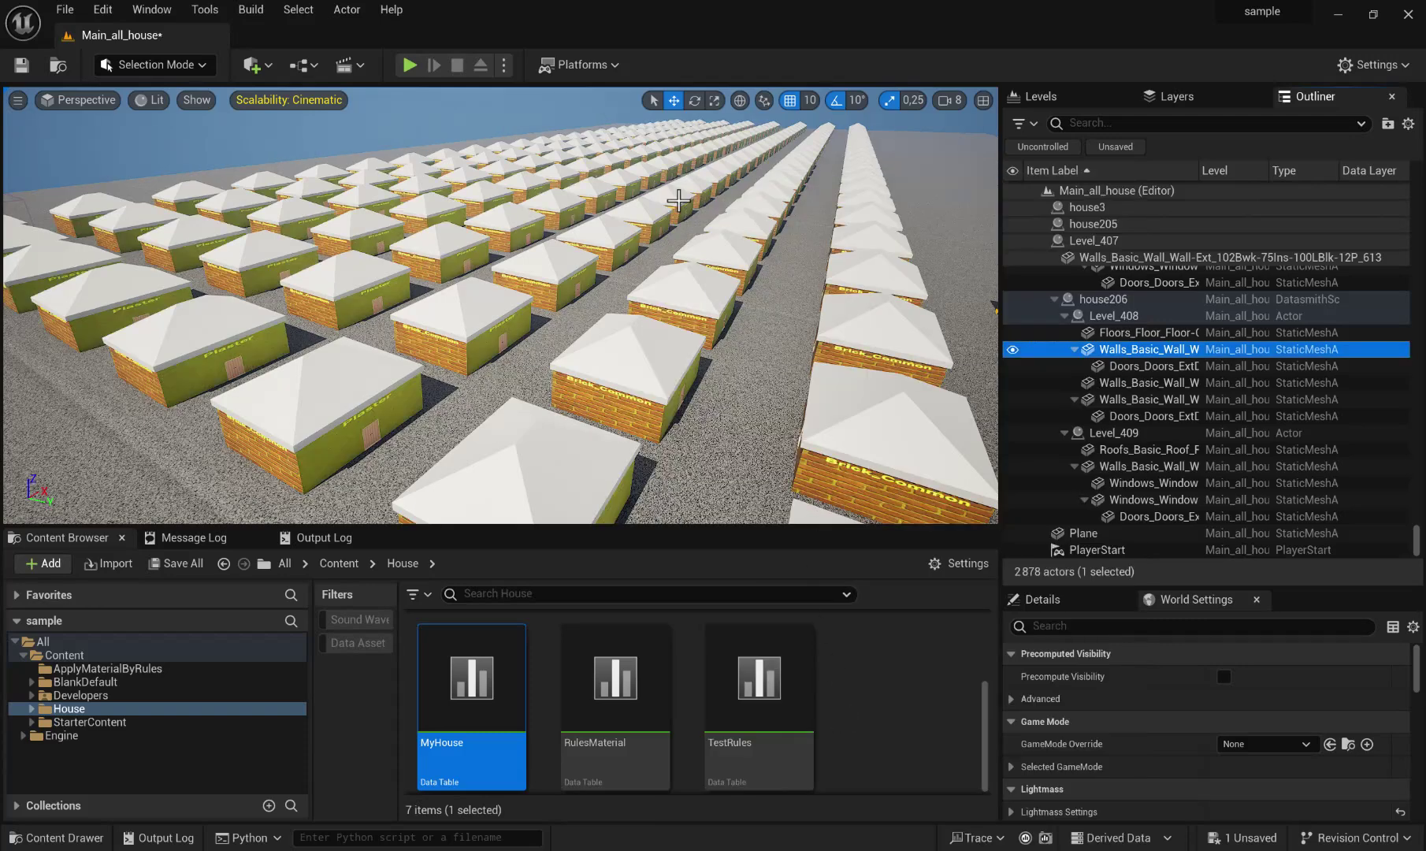
- Remove the override materials from all actors in the level
{"action": "right_click", "coordinate": [1137, 347]}
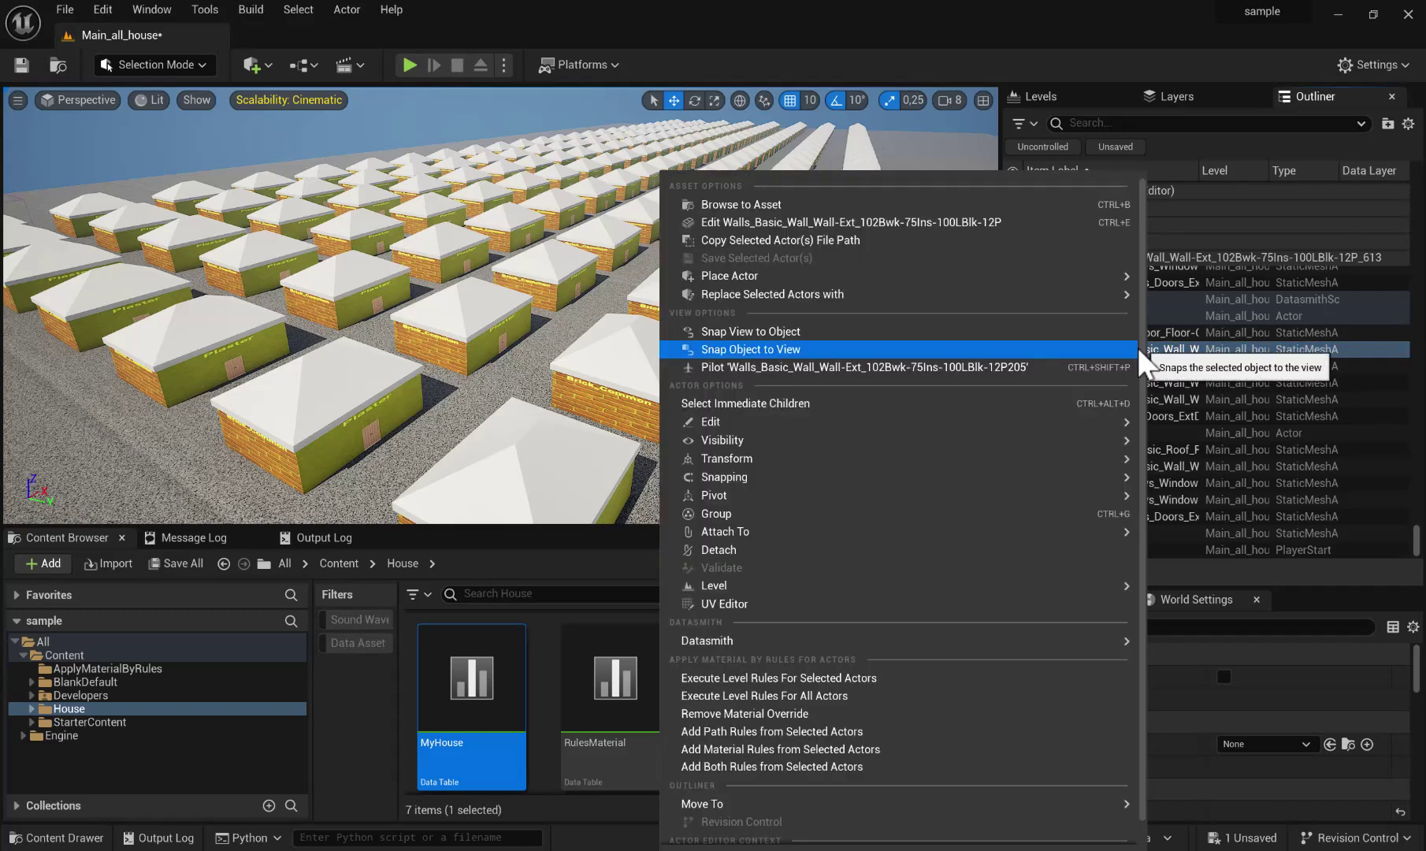
{"action": "left_click", "coordinate": [955, 712]}
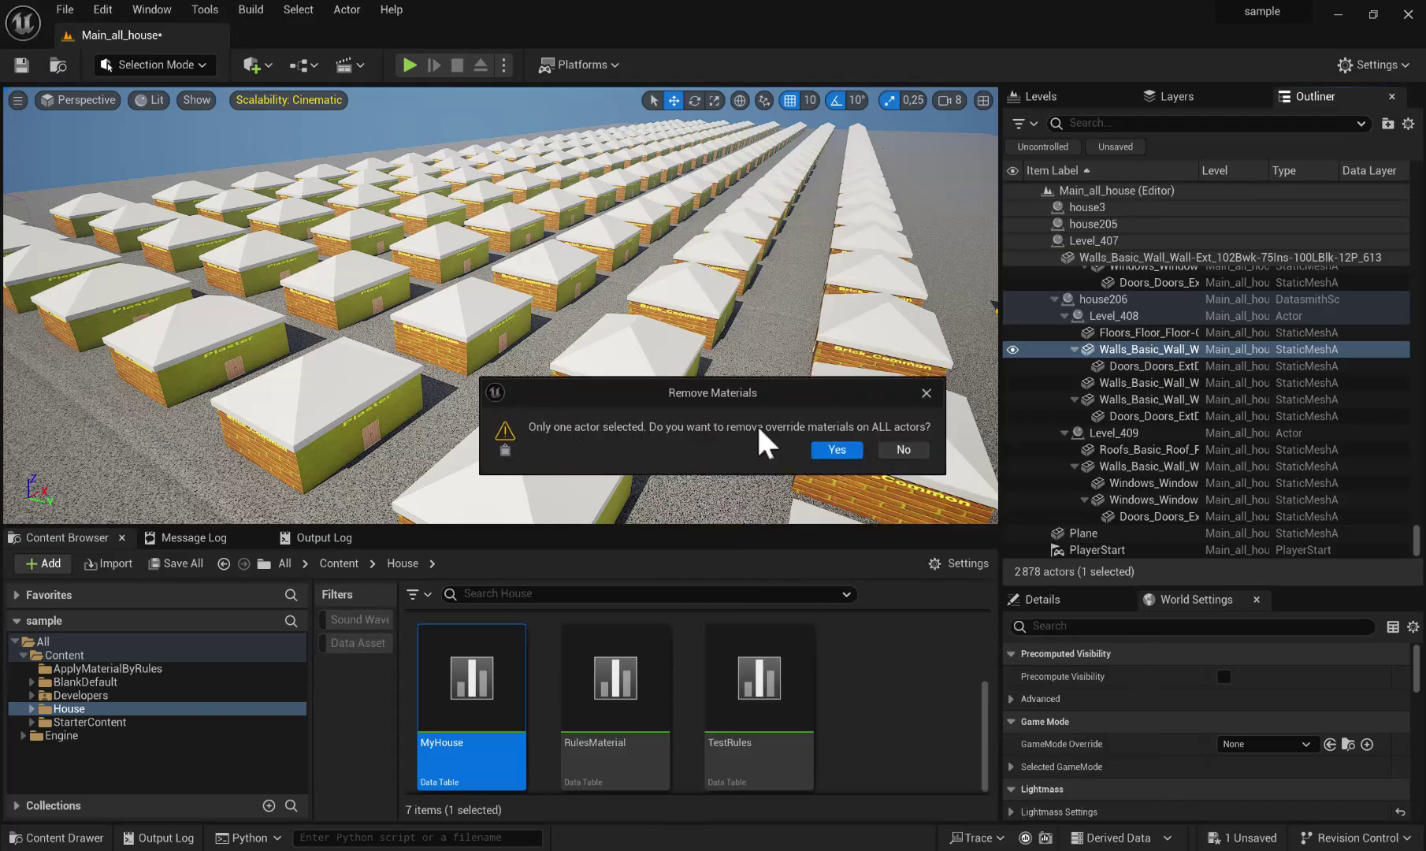
{"action": "left_click", "coordinate": [835, 444]}
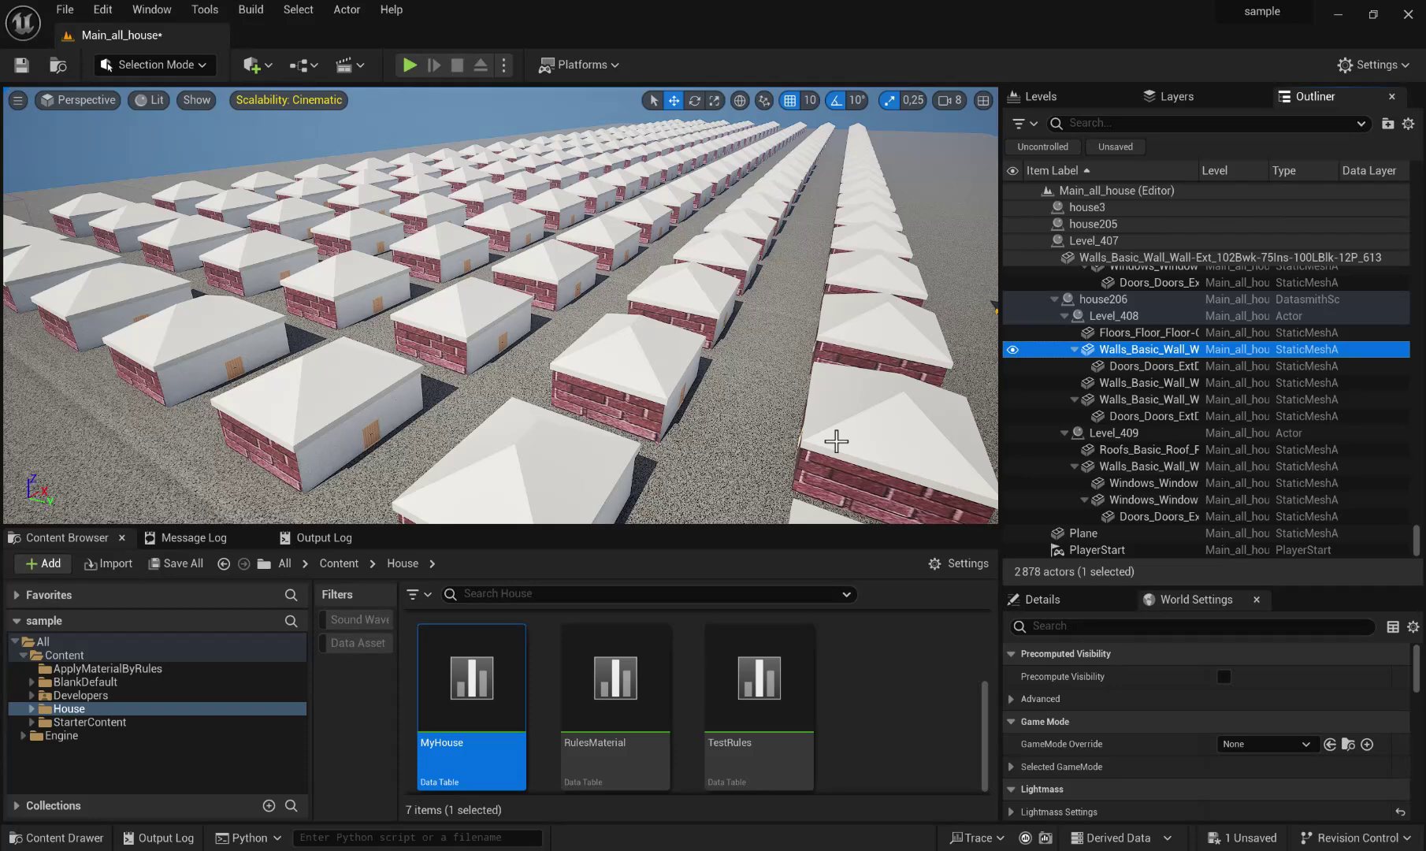
- Execute the level rules once more for all actors of the housing level
{"action": "right_click", "coordinate": [1122, 350]}
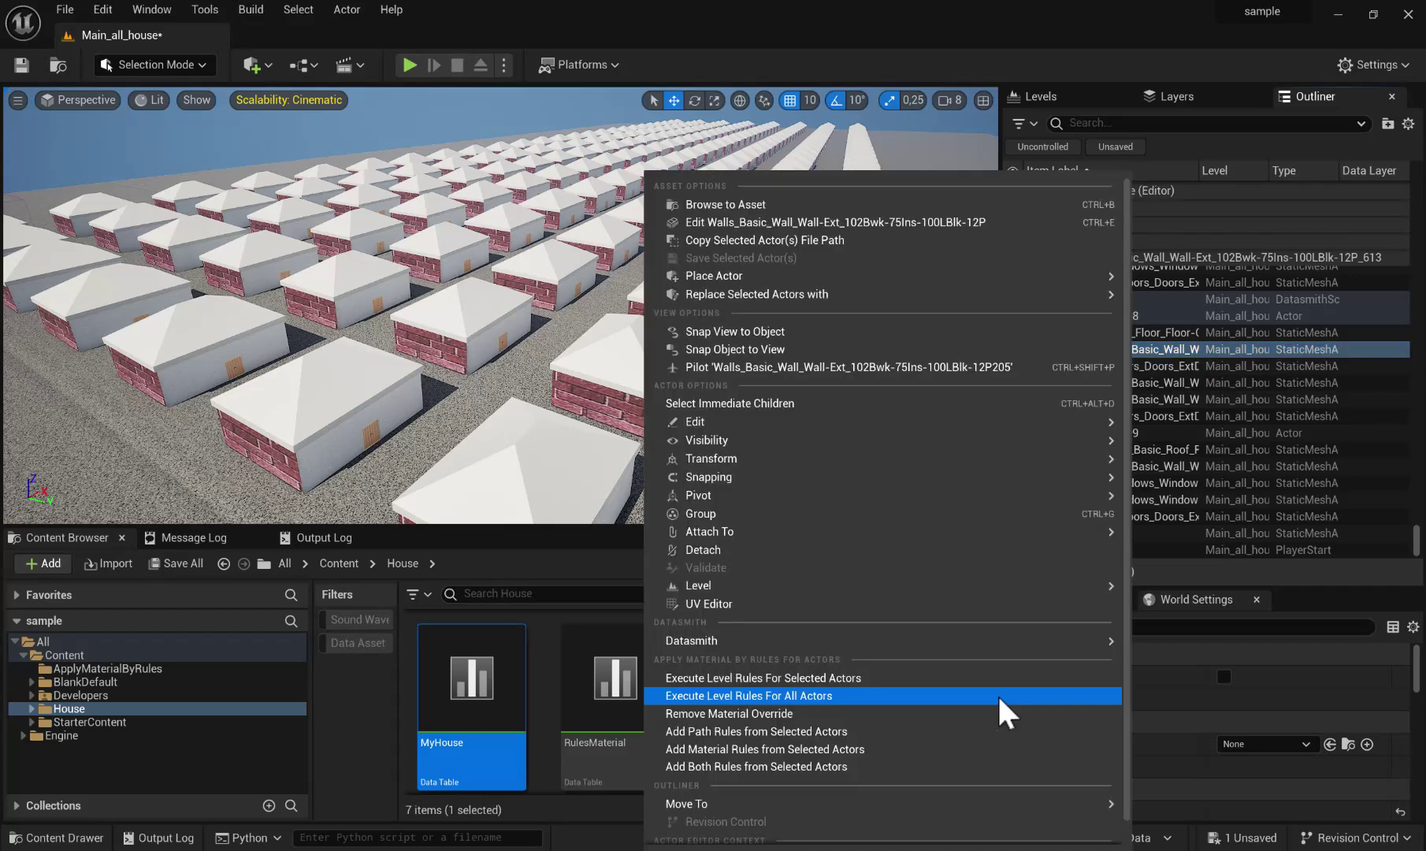
{"action": "left_click", "coordinate": [997, 695]}
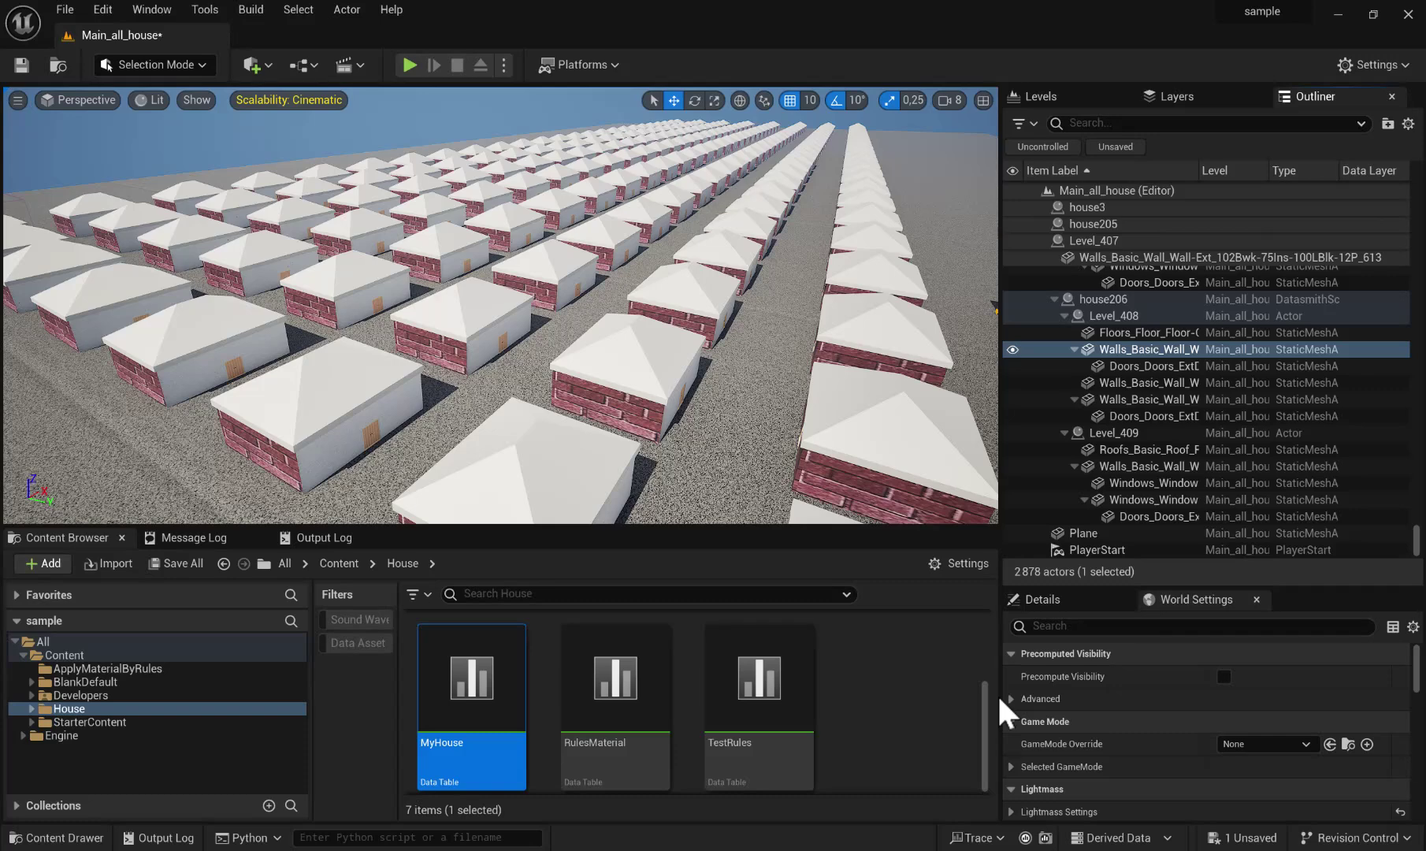
{"action": "left_click", "coordinate": [804, 452]}
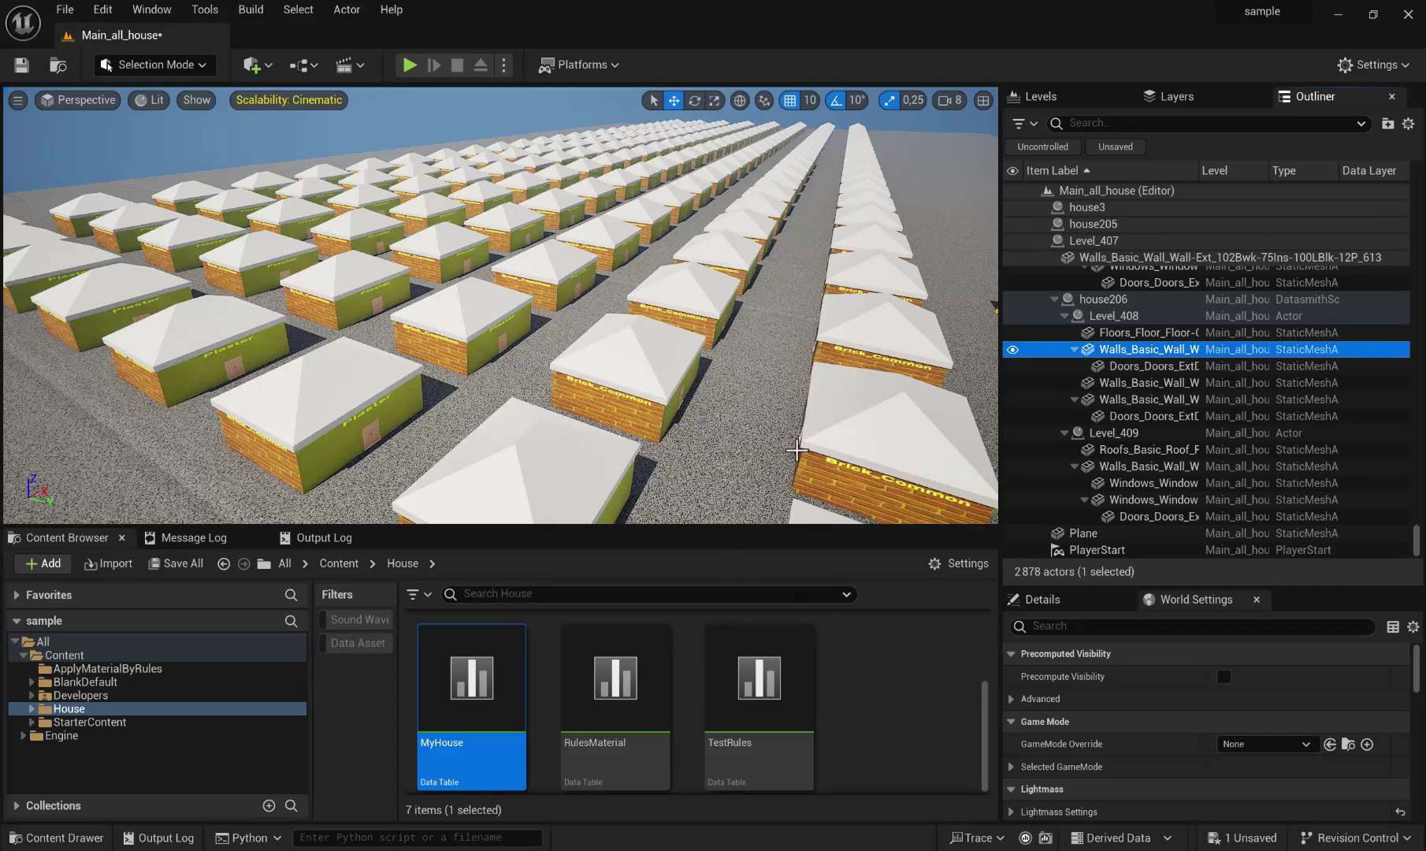
- Remove the material override from all actors again, starting from the selected house206 wall
{"action": "left_click", "coordinate": [1137, 349]}
{"action": "right_click", "coordinate": [1140, 349]}
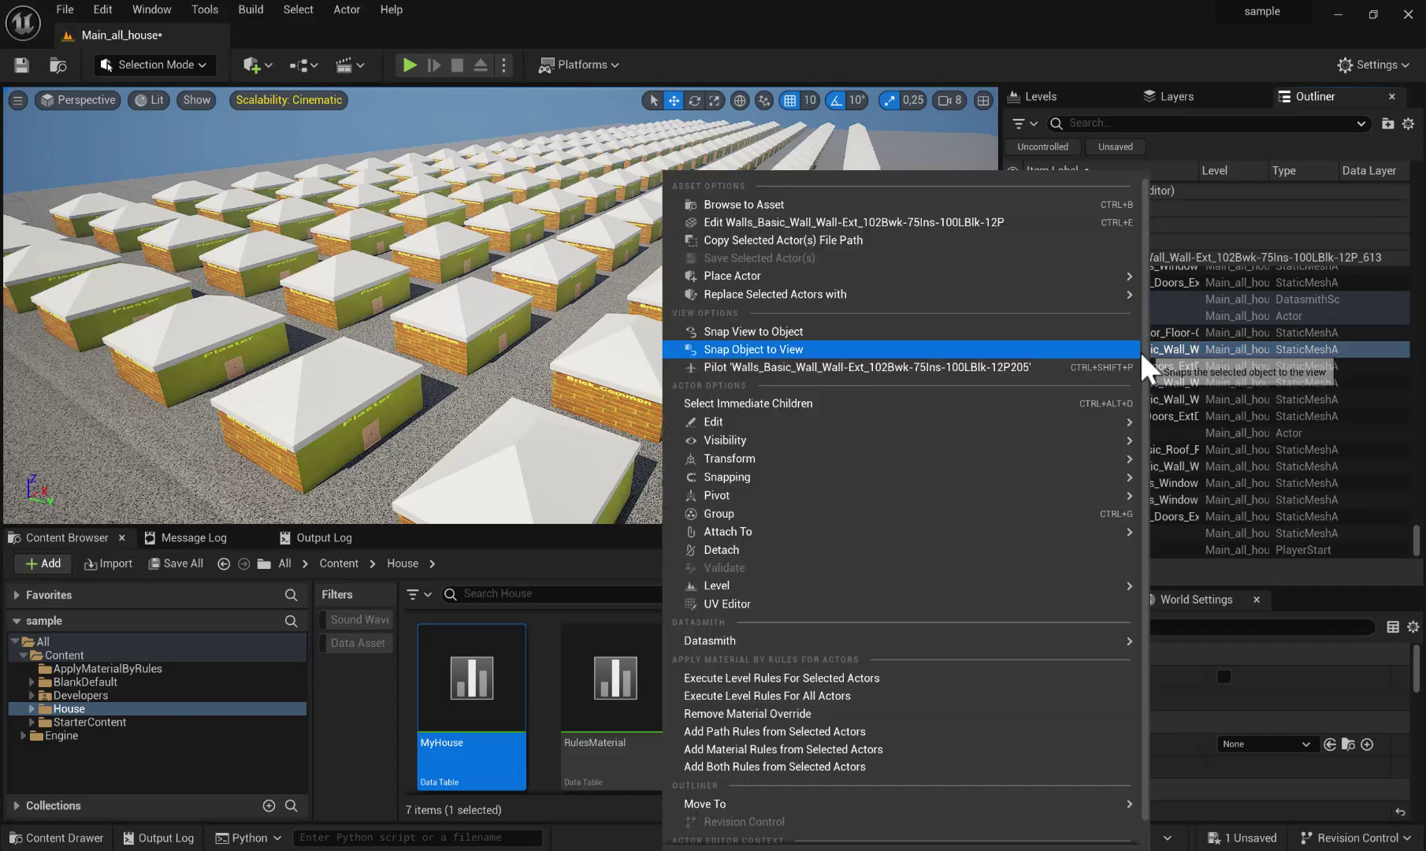
{"action": "left_click", "coordinate": [941, 713]}
{"action": "left_click", "coordinate": [833, 449]}
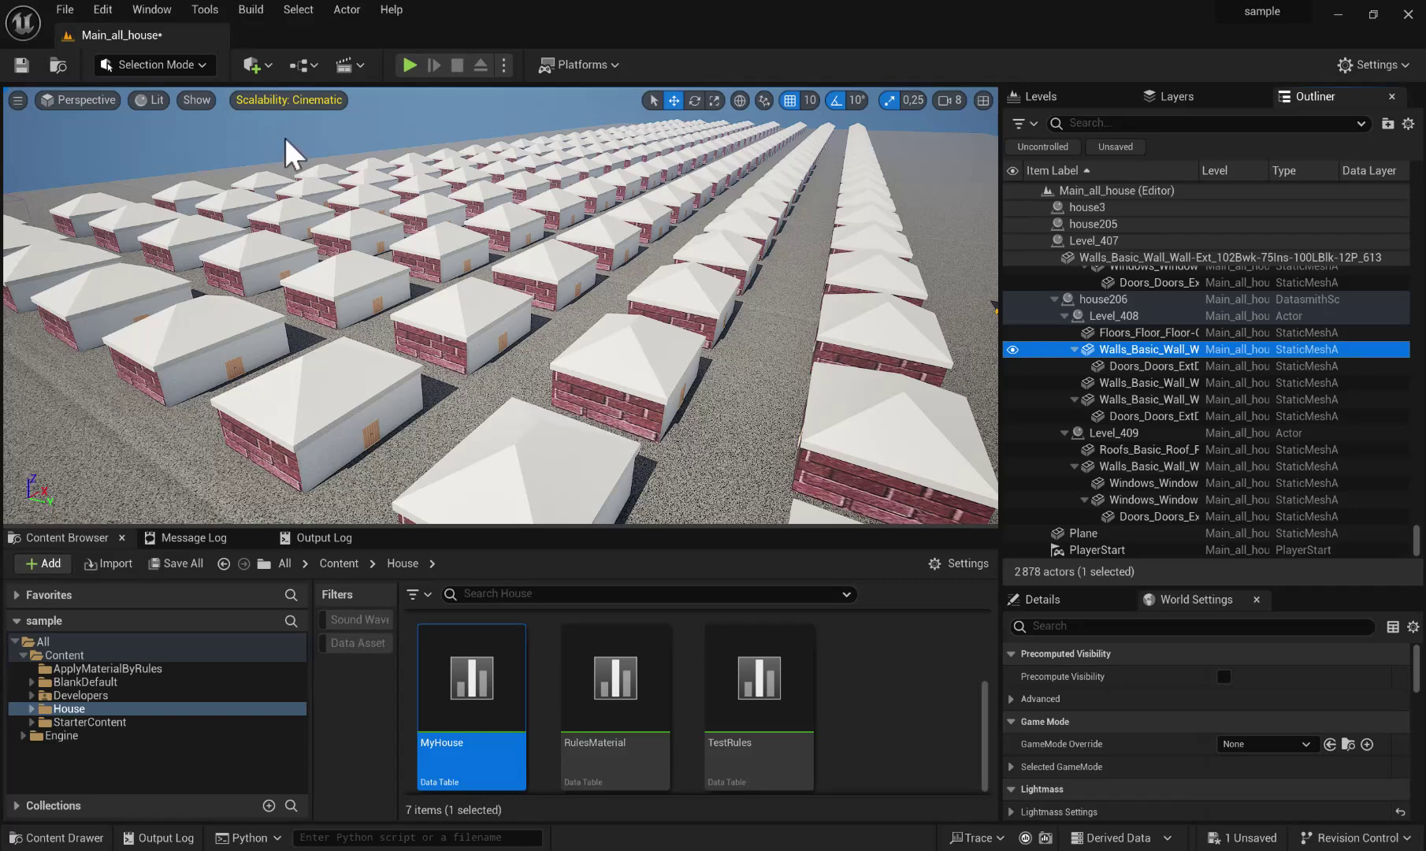
- Deselect the wall, open the SelectByRules (lite) tool and turn on its Live Mode
{"action": "left_click", "coordinate": [229, 156]}
{"action": "left_click", "coordinate": [151, 9]}
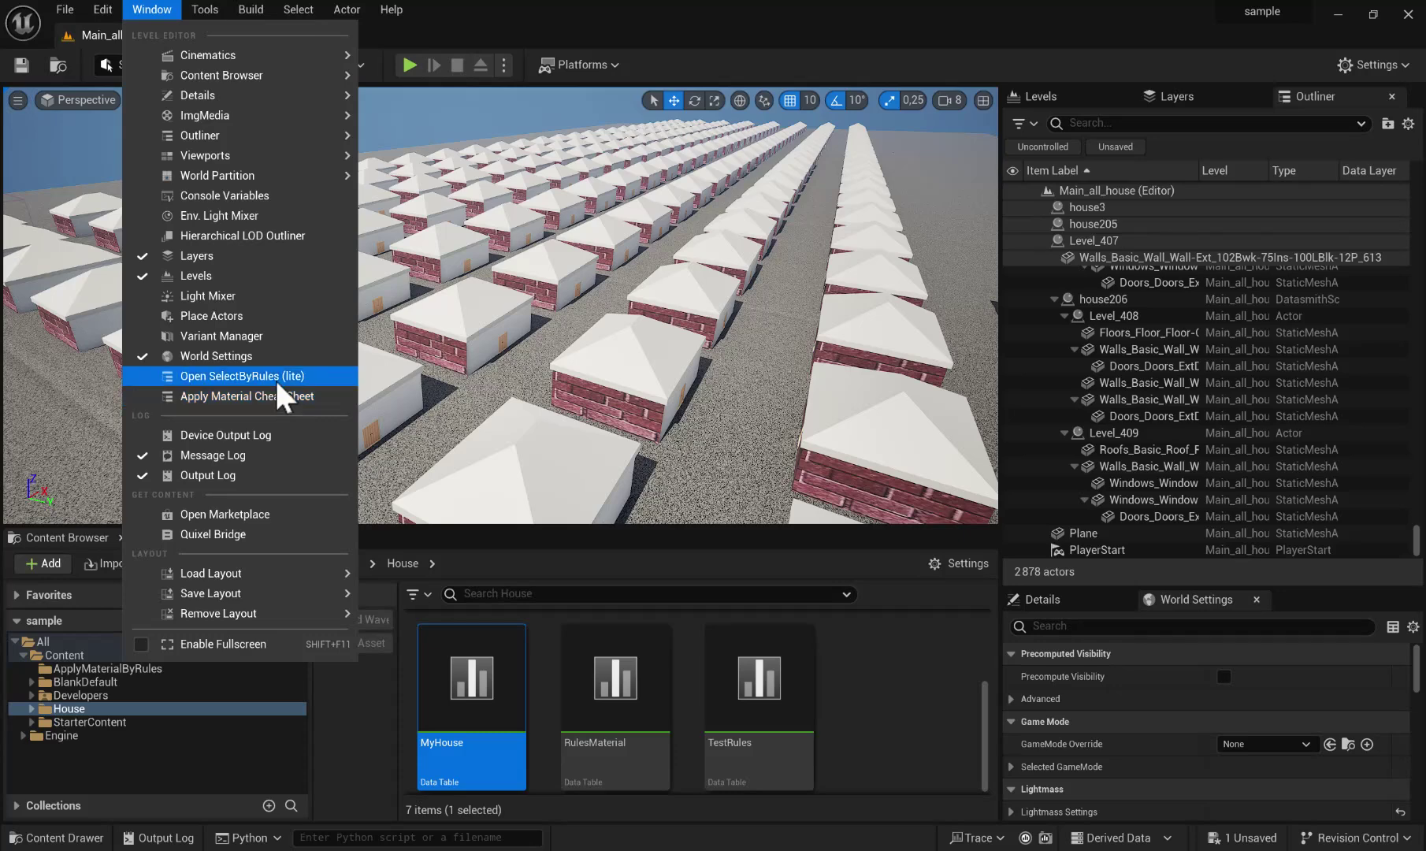
{"action": "left_click", "coordinate": [274, 377]}
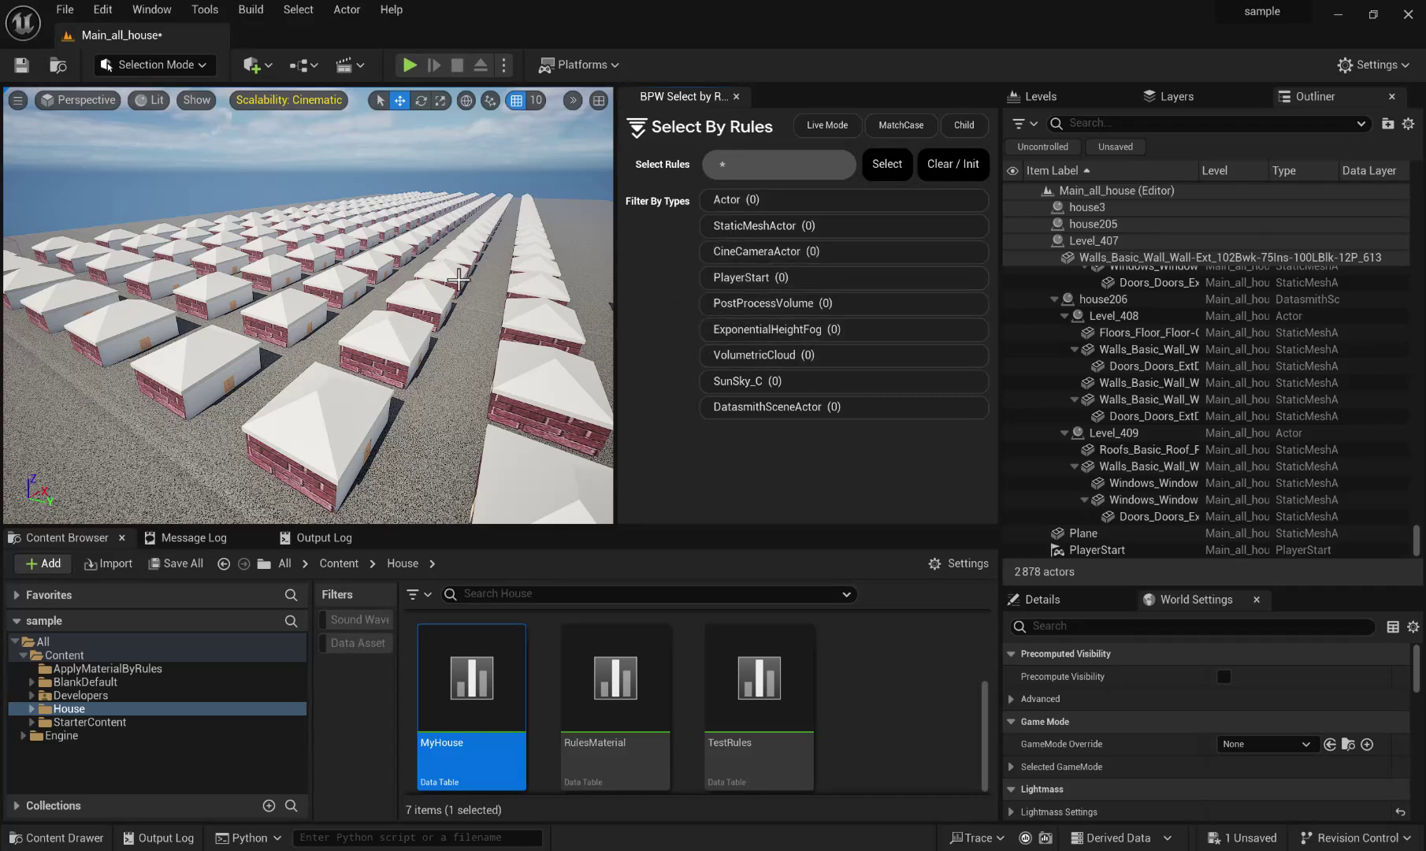
{"action": "left_click", "coordinate": [843, 124]}
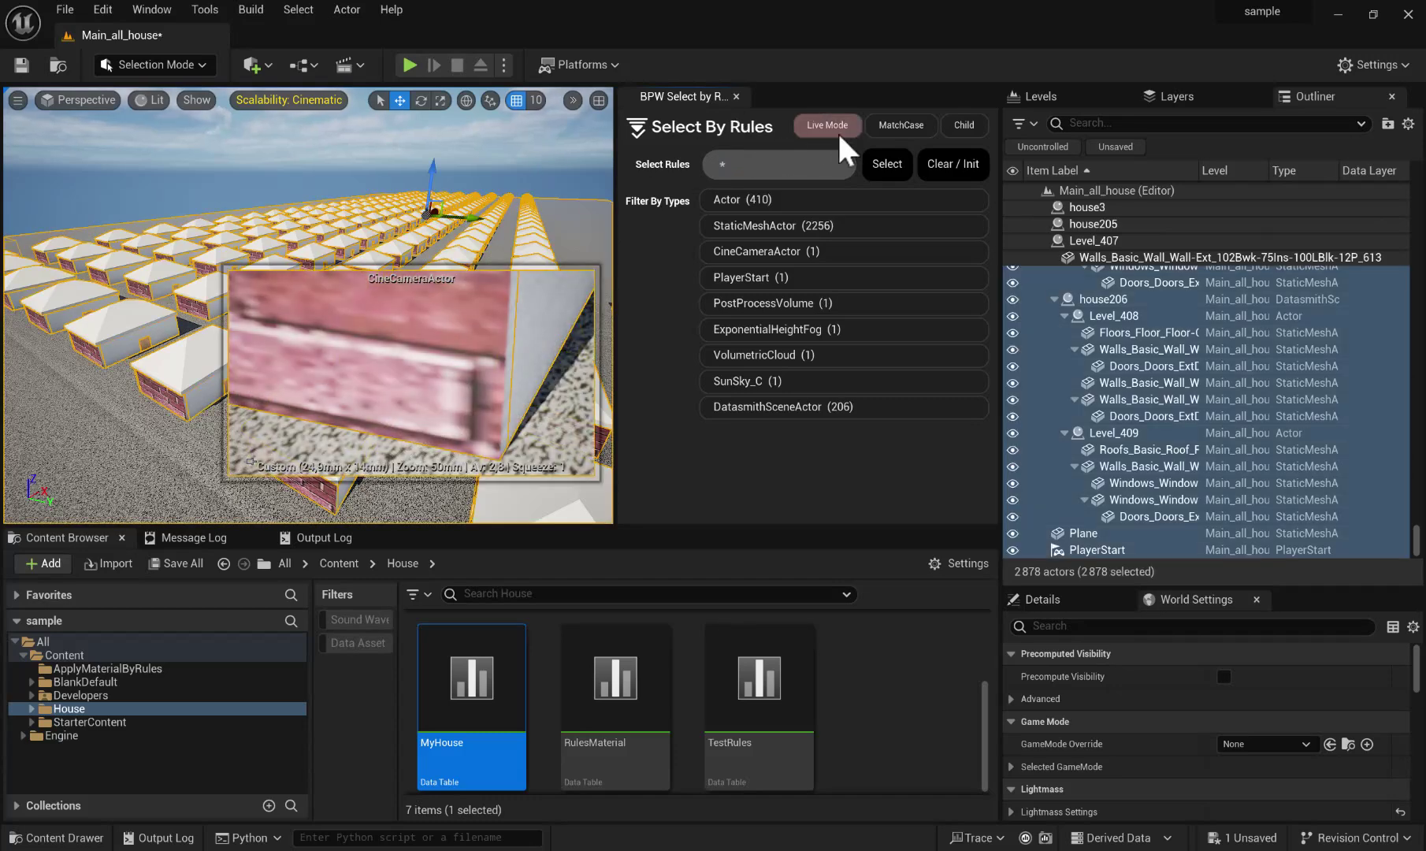
- Select all roof actors with the select rule roof, and set the rule back to *
{"action": "left_click", "coordinate": [801, 166]}
{"action": "type", "text": "roof"}
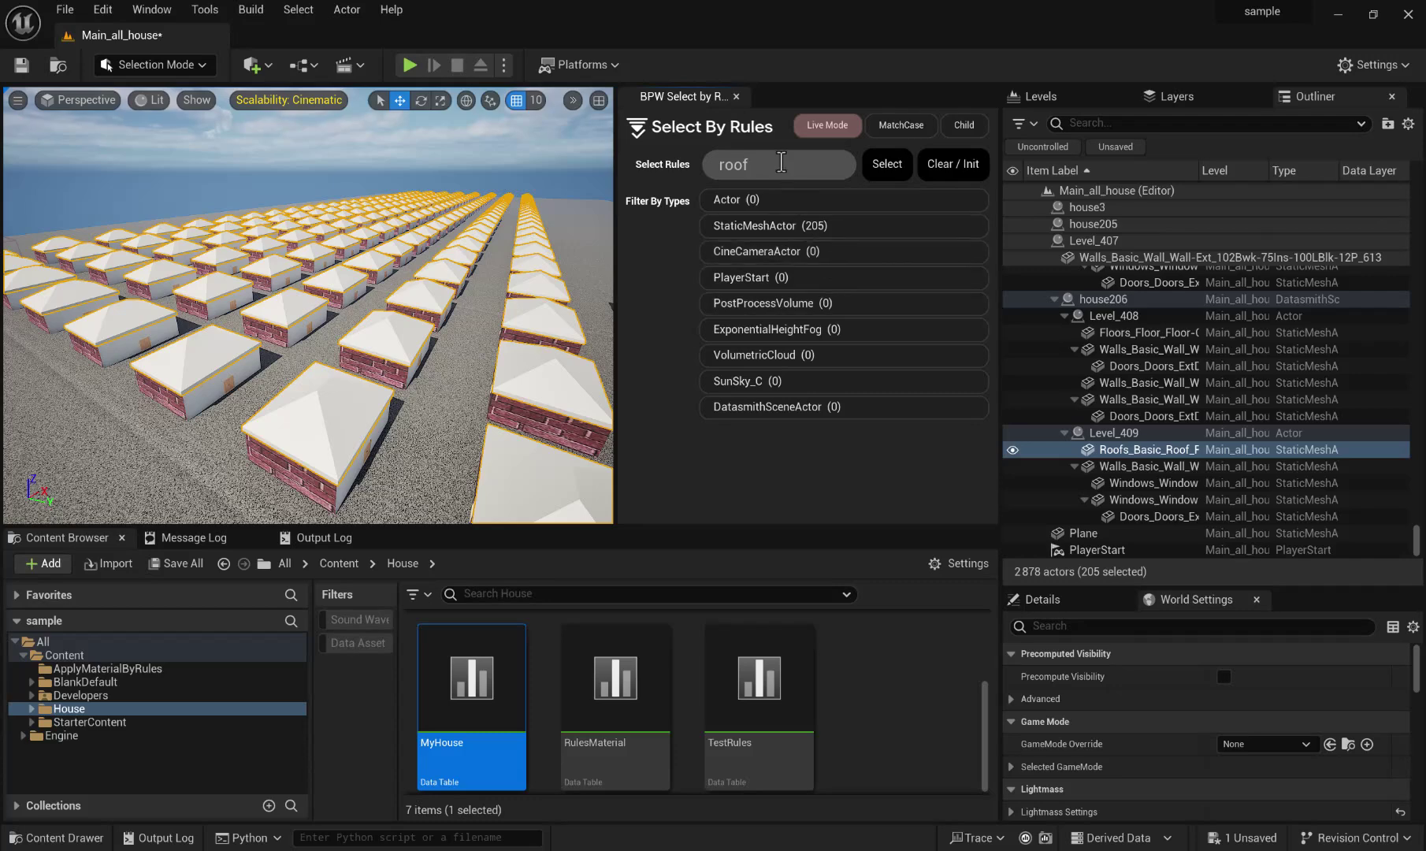
{"action": "key", "text": "ctrl+a"}
{"action": "type", "text": "*"}
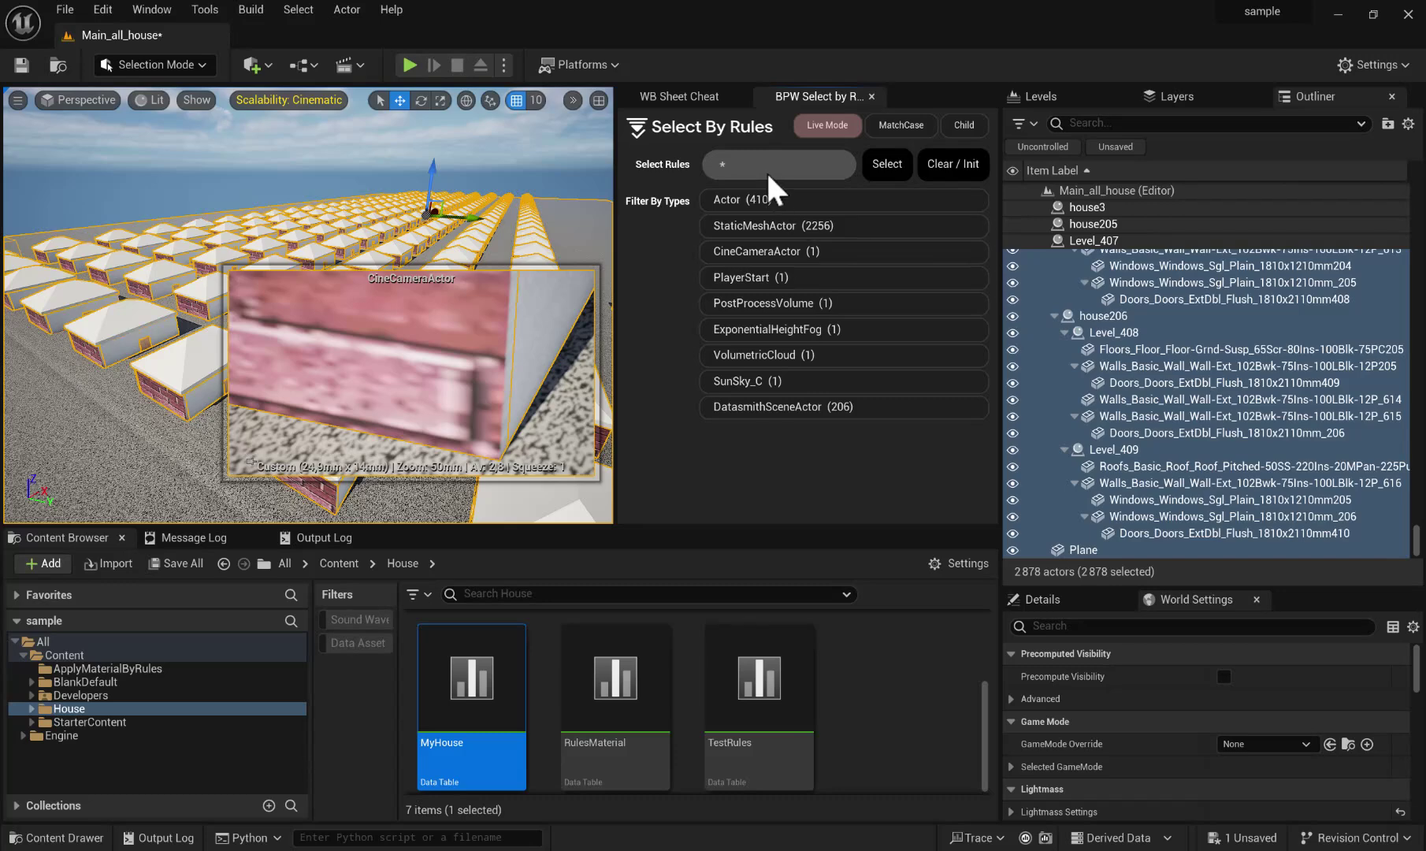
- Select house206 with the rule *house206, include its child actors, and try the StaticMeshActor type filter
{"action": "left_click", "coordinate": [721, 166]}
{"action": "left_click", "coordinate": [749, 171]}
{"action": "type", "text": "house206"}
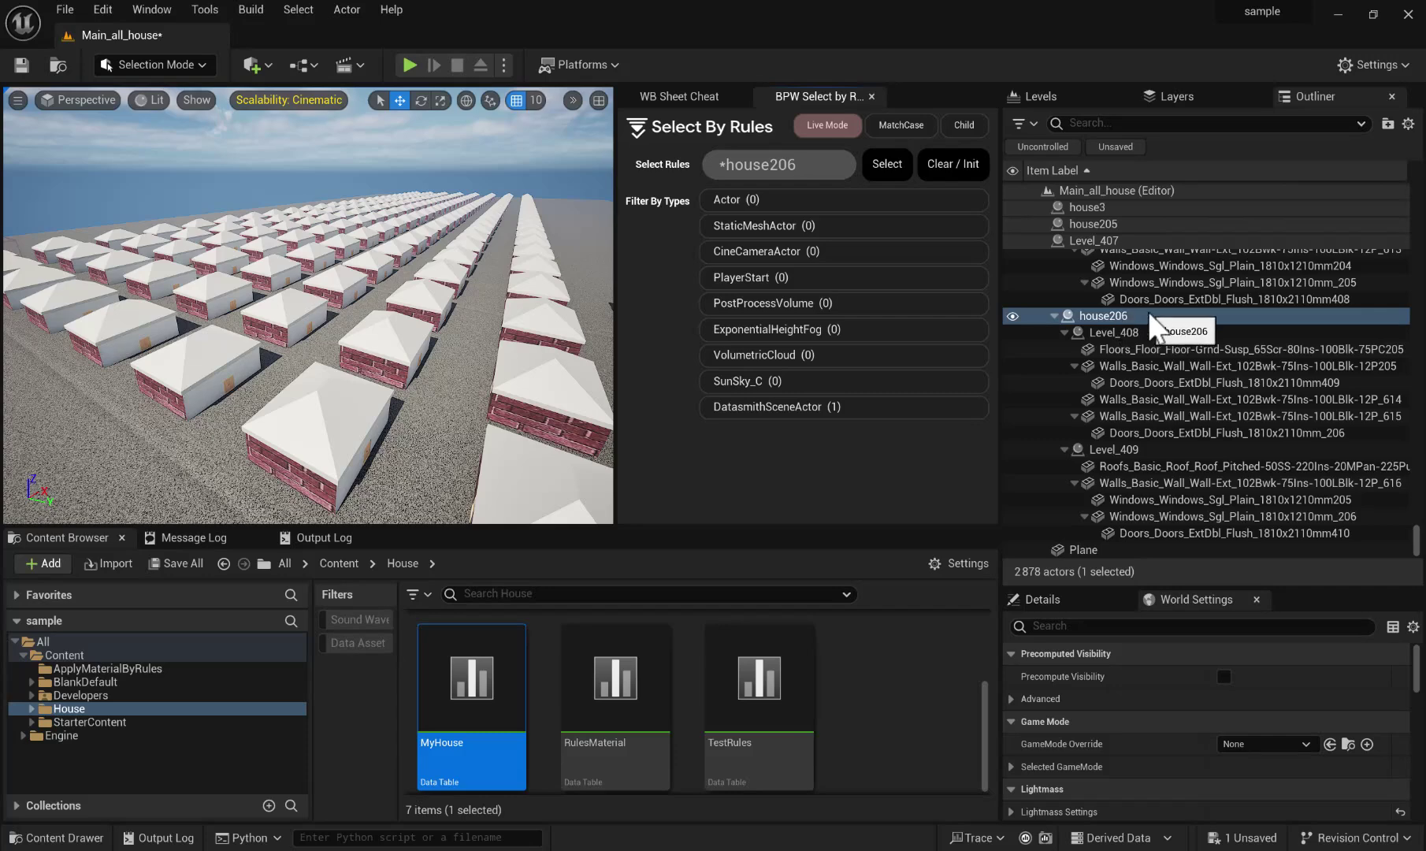
{"action": "left_click", "coordinate": [962, 125]}
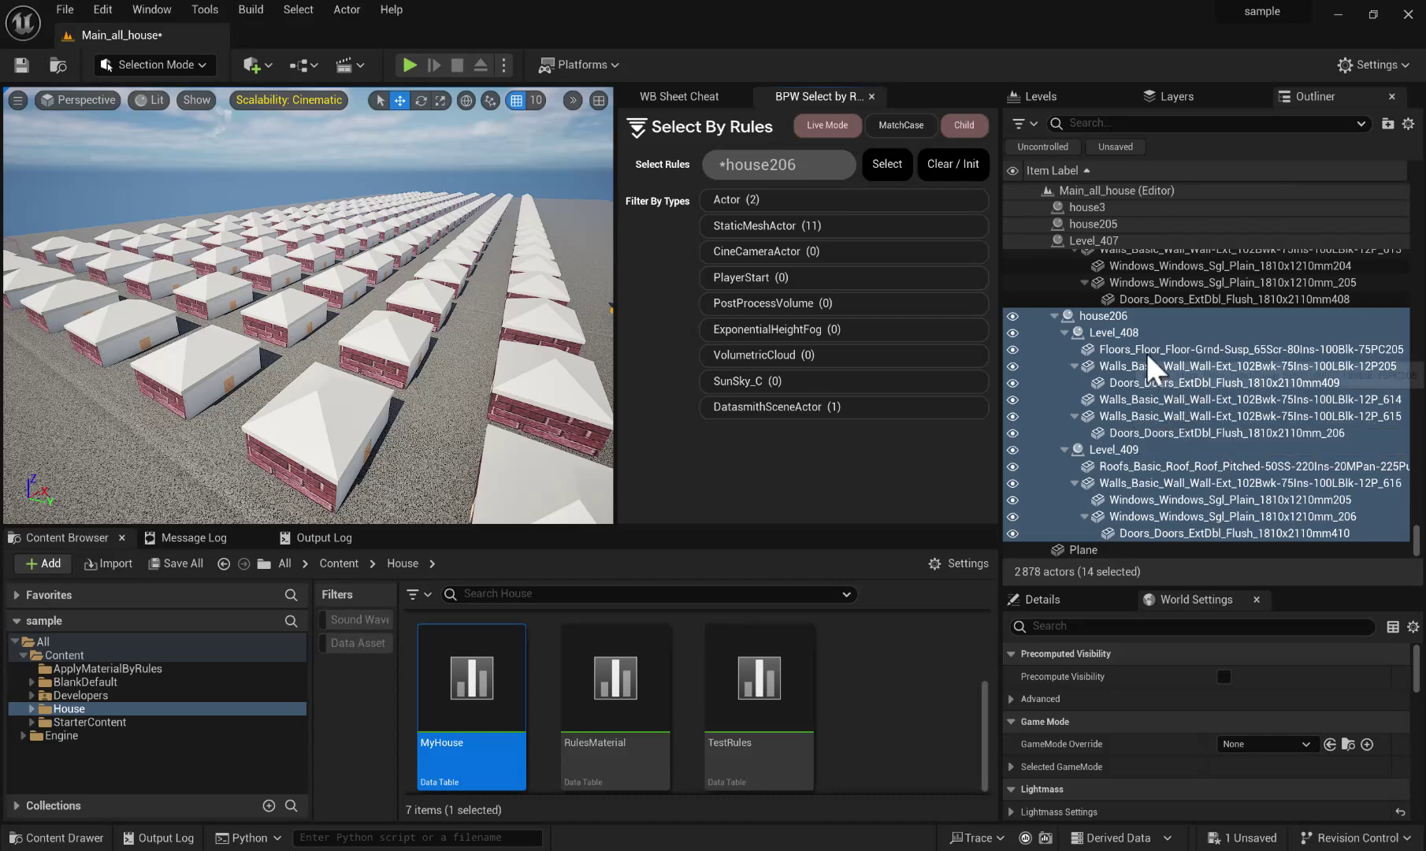
{"action": "left_click", "coordinate": [833, 224]}
{"action": "left_click", "coordinate": [855, 225]}
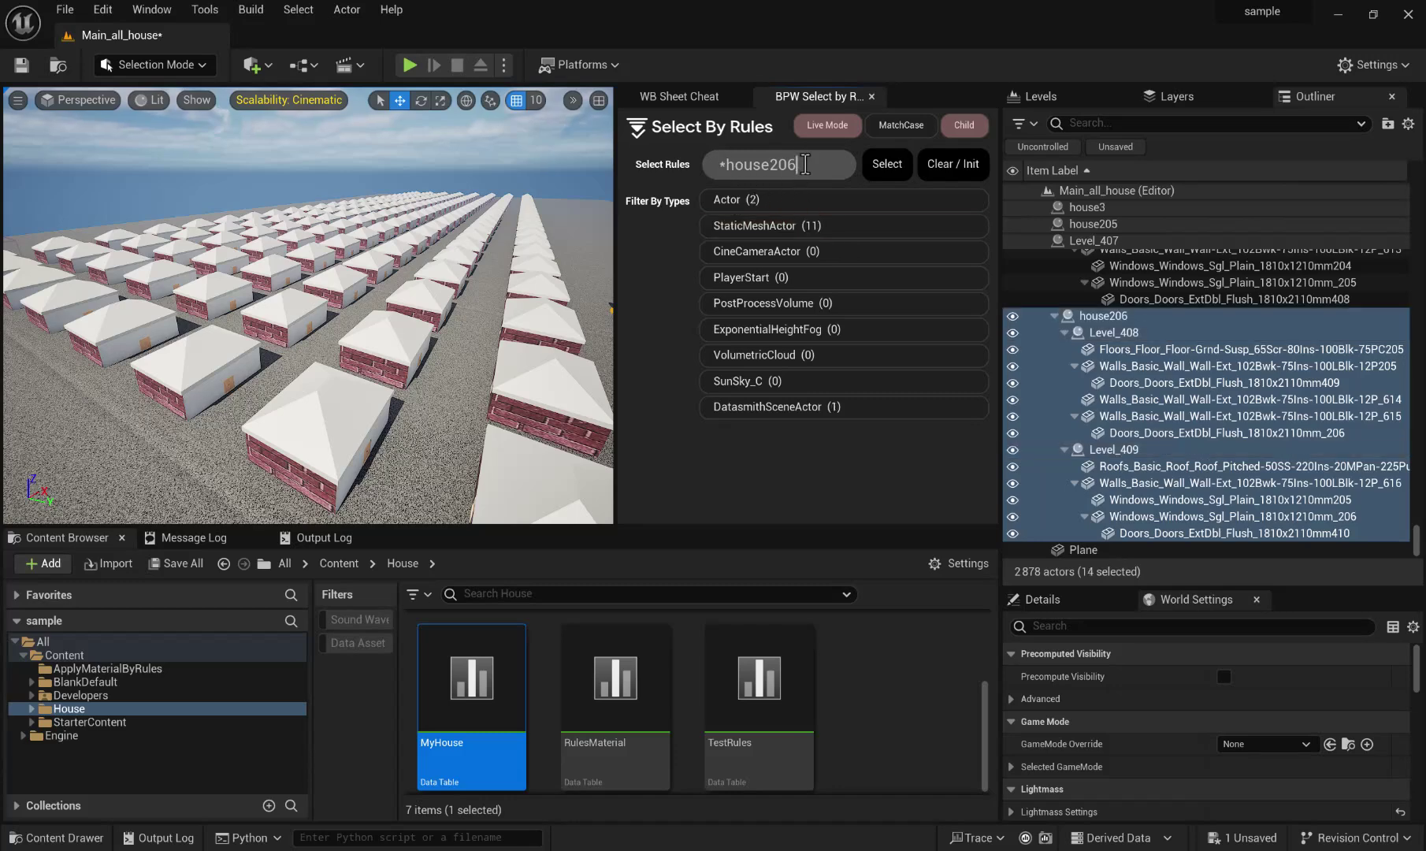
- Turn off the Child option and extend the select rule to *house206/* to select everything under that house
{"action": "key", "text": "ctrl+a"}
{"action": "left_click", "coordinate": [958, 126]}
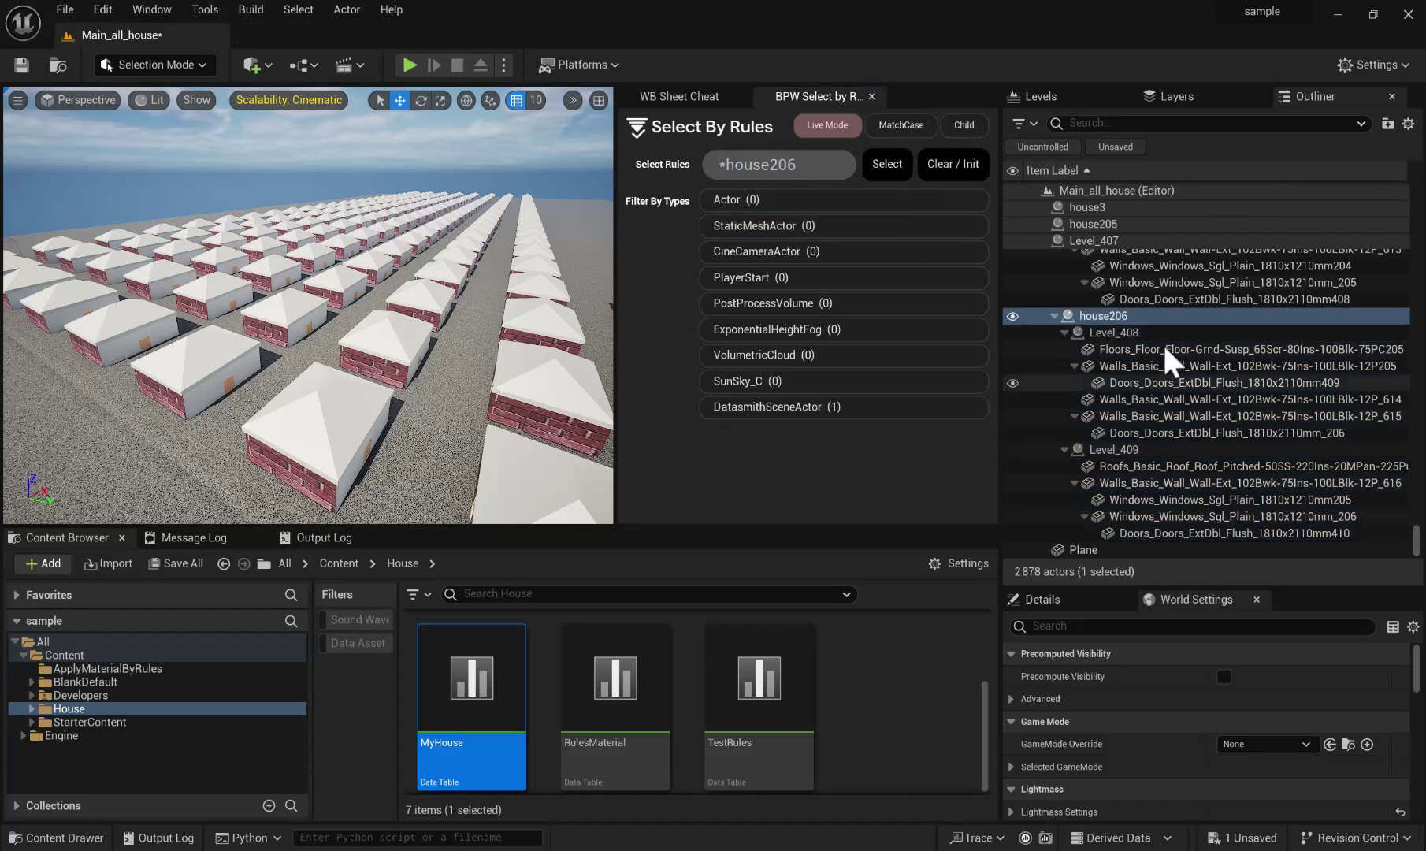
{"action": "left_click", "coordinate": [812, 172]}
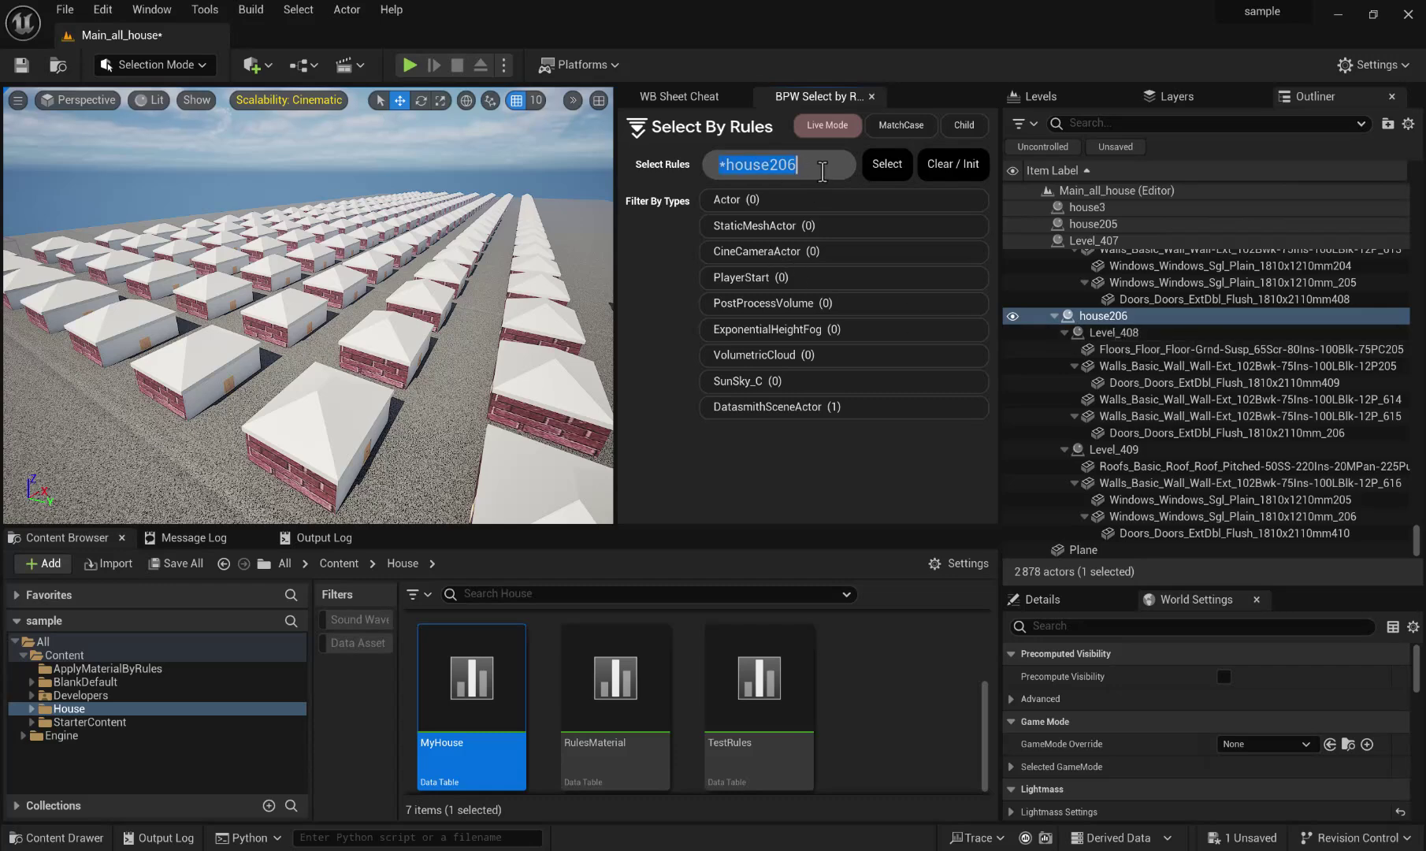
{"action": "left_click", "coordinate": [821, 173]}
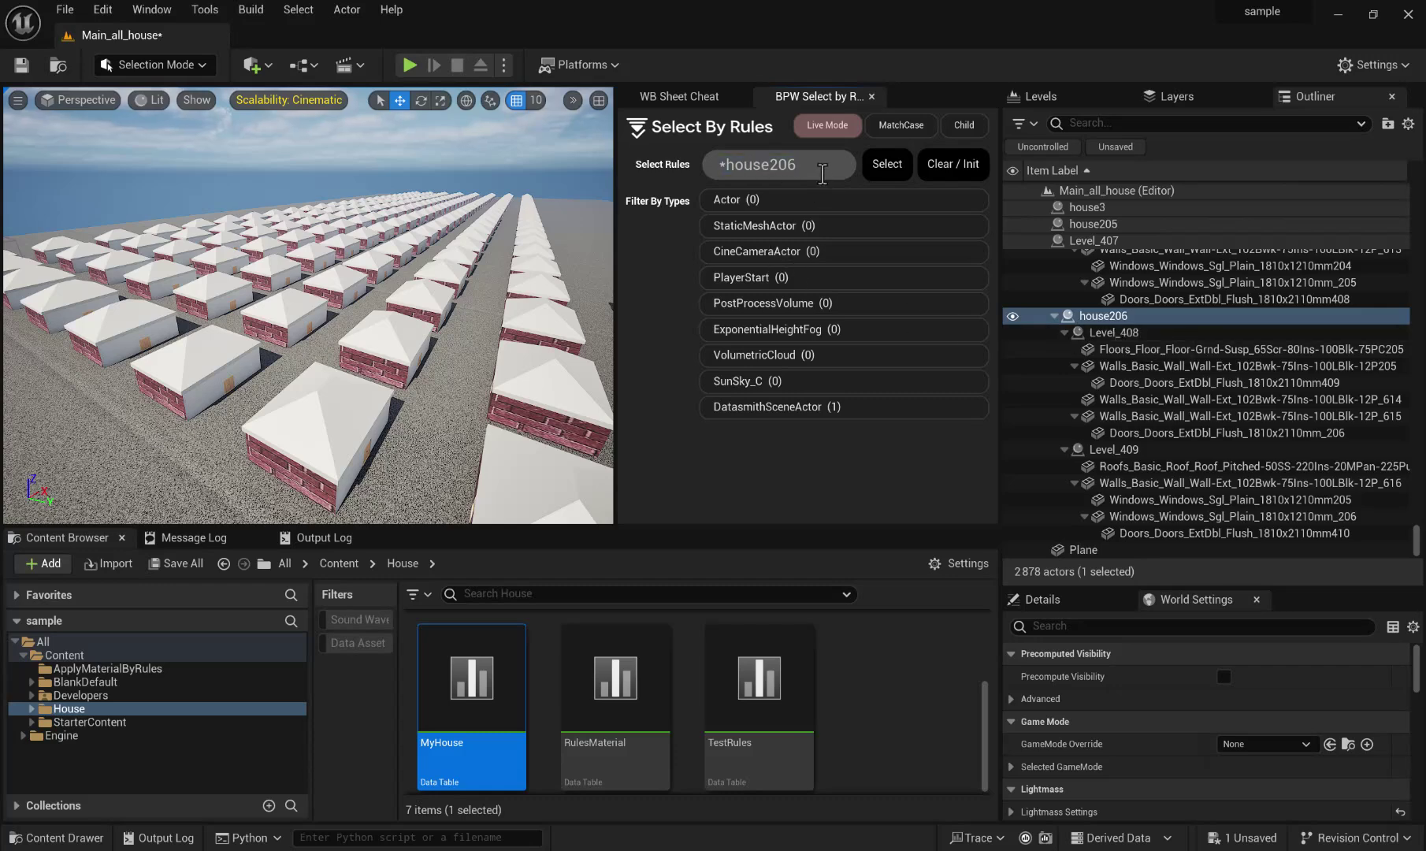
{"action": "type", "text": "/*"}
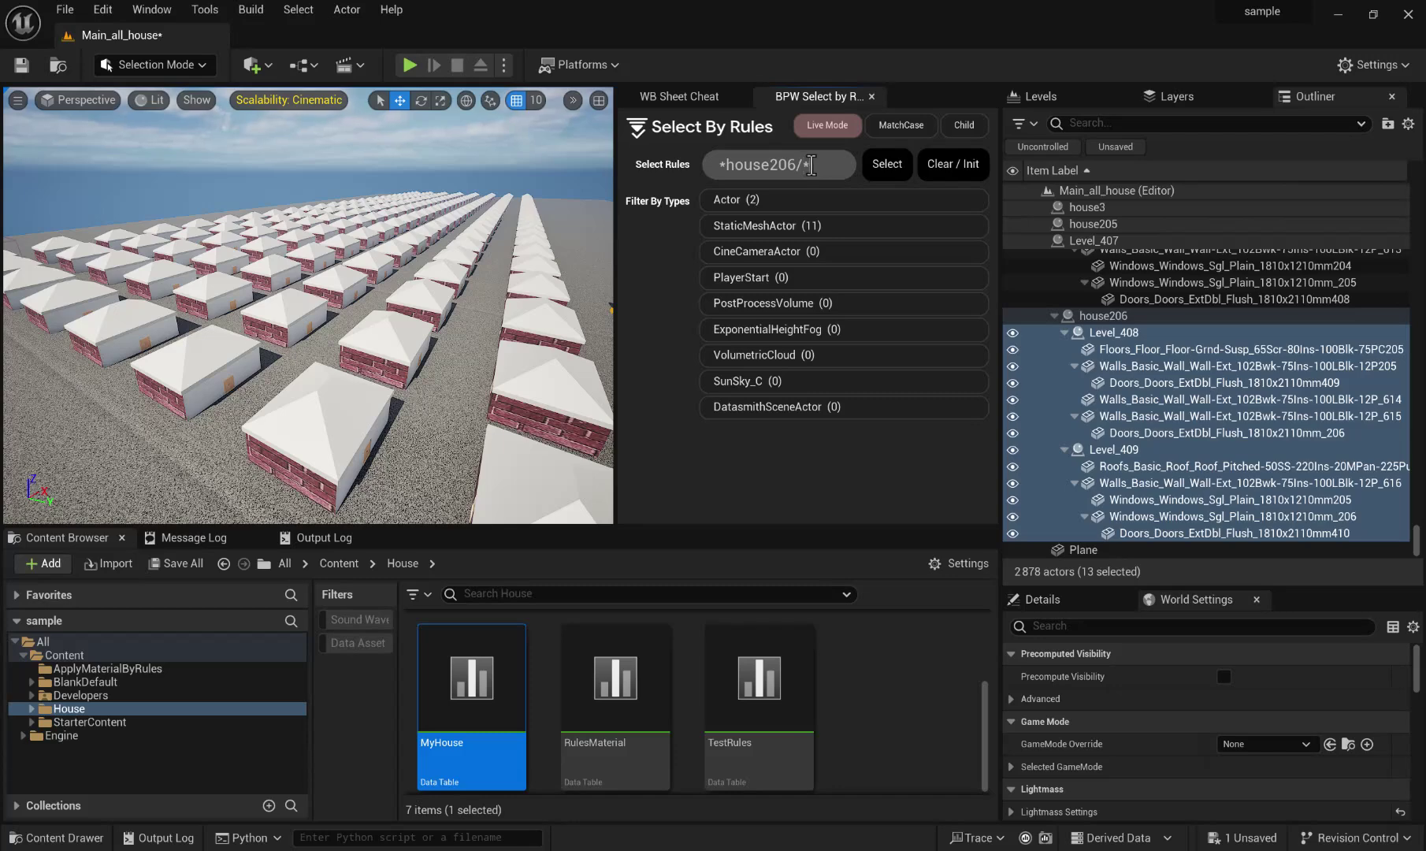
- Change the select rule to *house206/wall to select only the walls under house206
{"action": "key", "text": "BackSpace"}
{"action": "type", "text": "wall"}
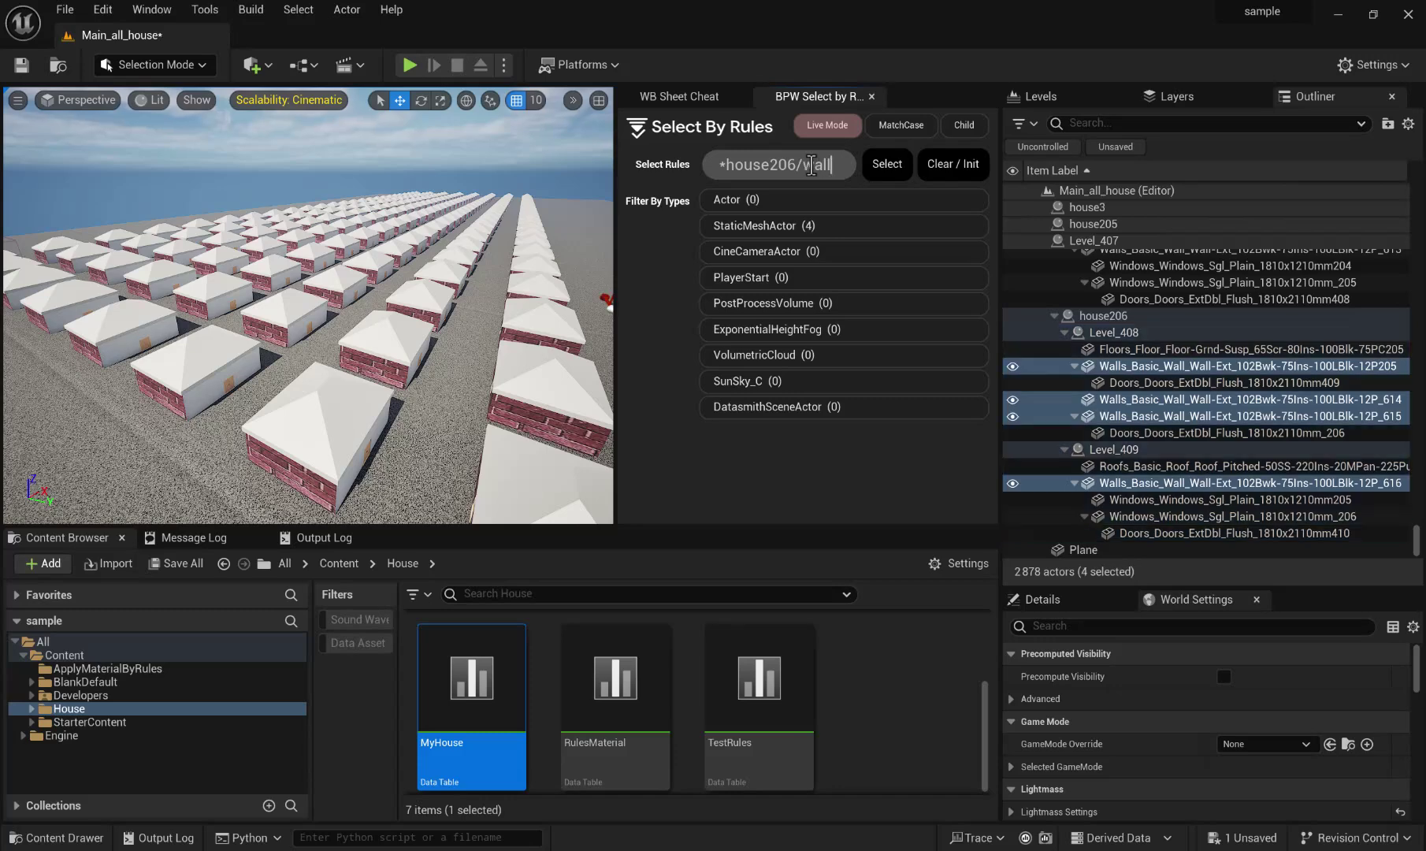
{"action": "left_click_drag", "start_coordinate": [797, 164], "coordinate": [713, 158]}
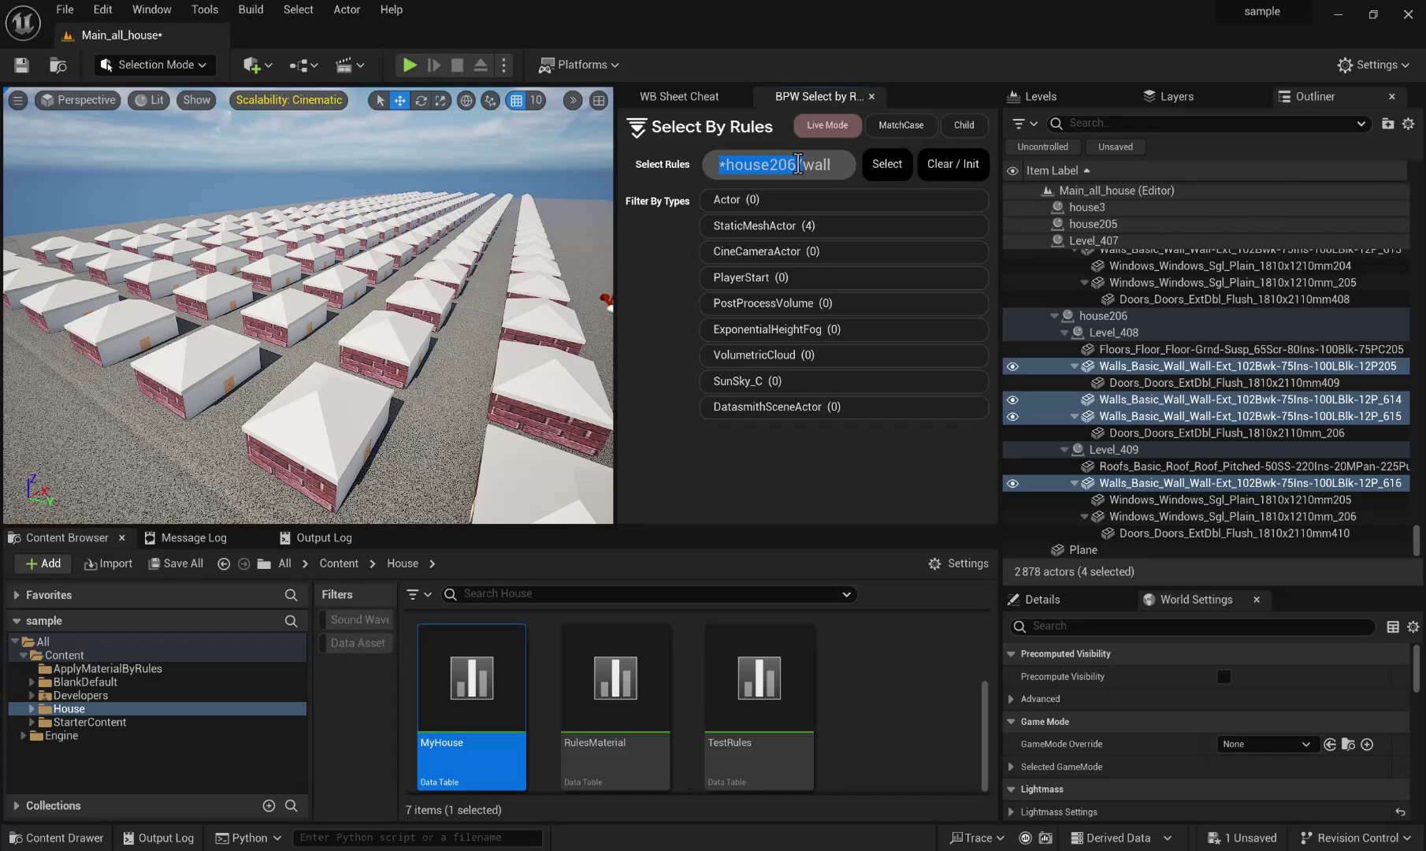
{"action": "double_click", "coordinate": [828, 164]}
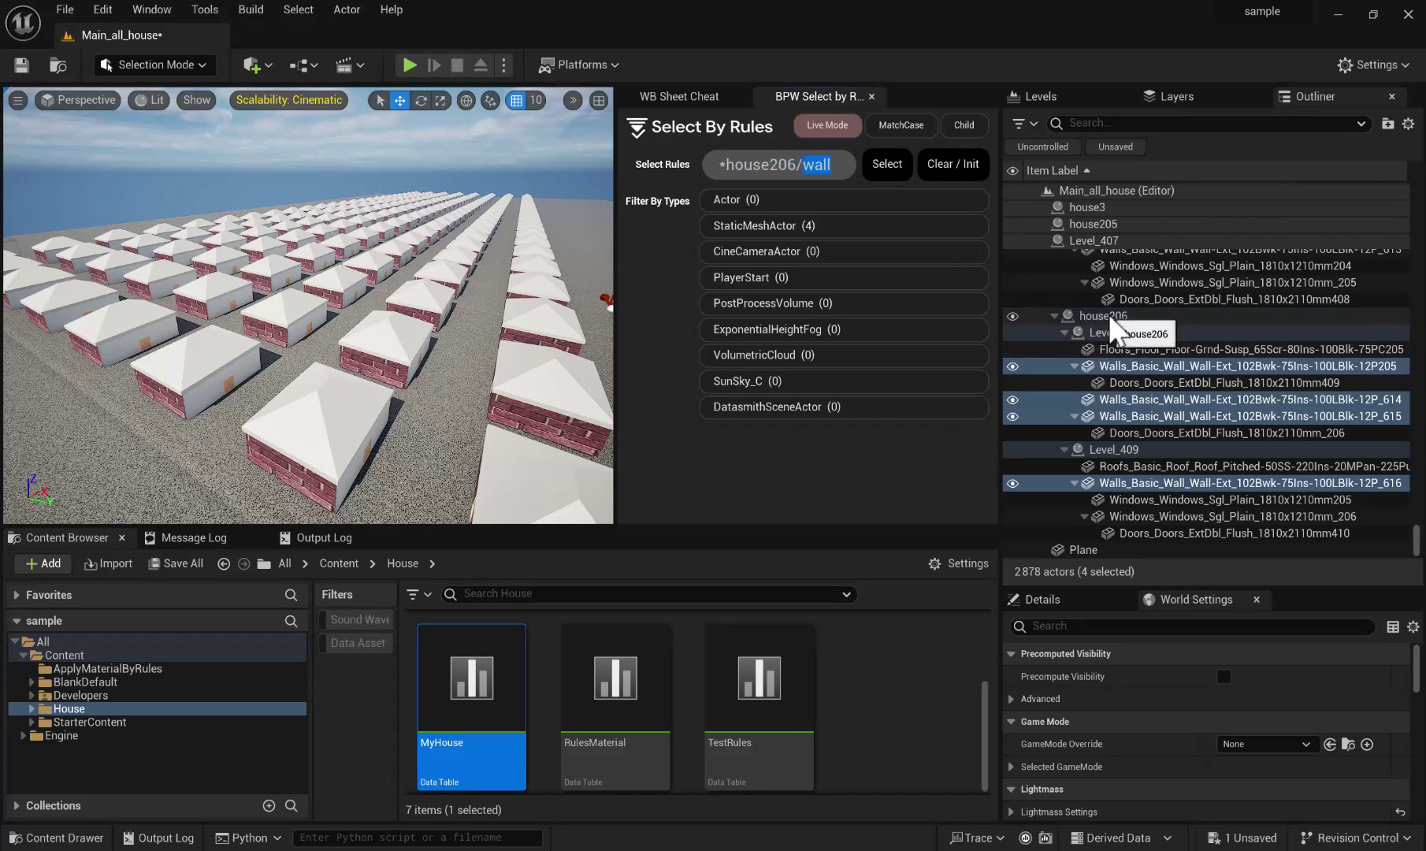
- Shorten the select rule to *house206/ and reset the rule to its initial * state
{"action": "left_click", "coordinate": [840, 170]}
{"action": "key", "text": "BackSpace"}
{"action": "key", "text": "BackSpace"}
{"action": "key", "text": "BackSpace"}
{"action": "key", "text": "BackSpace"}
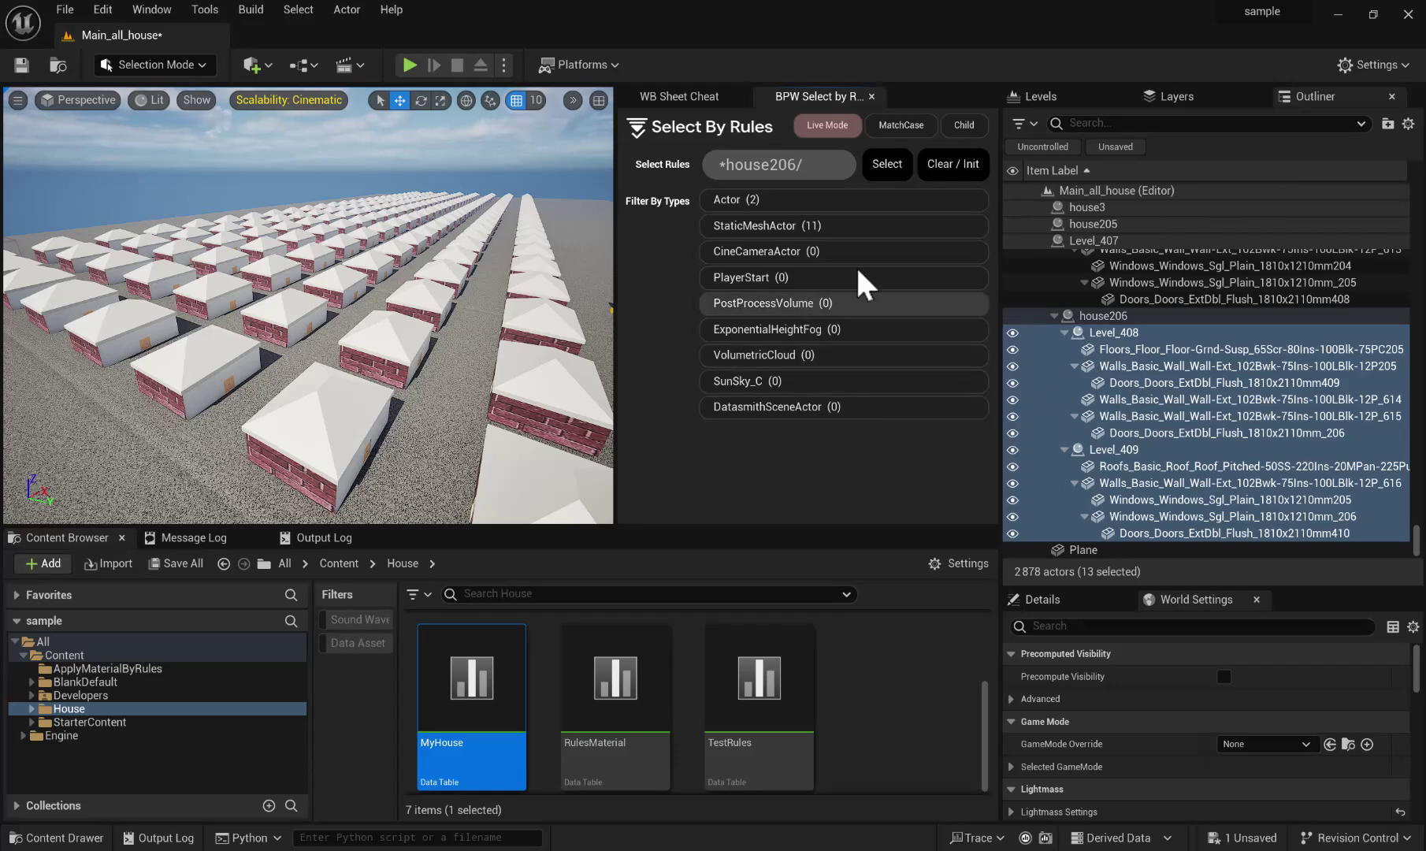
{"action": "left_click", "coordinate": [958, 170]}
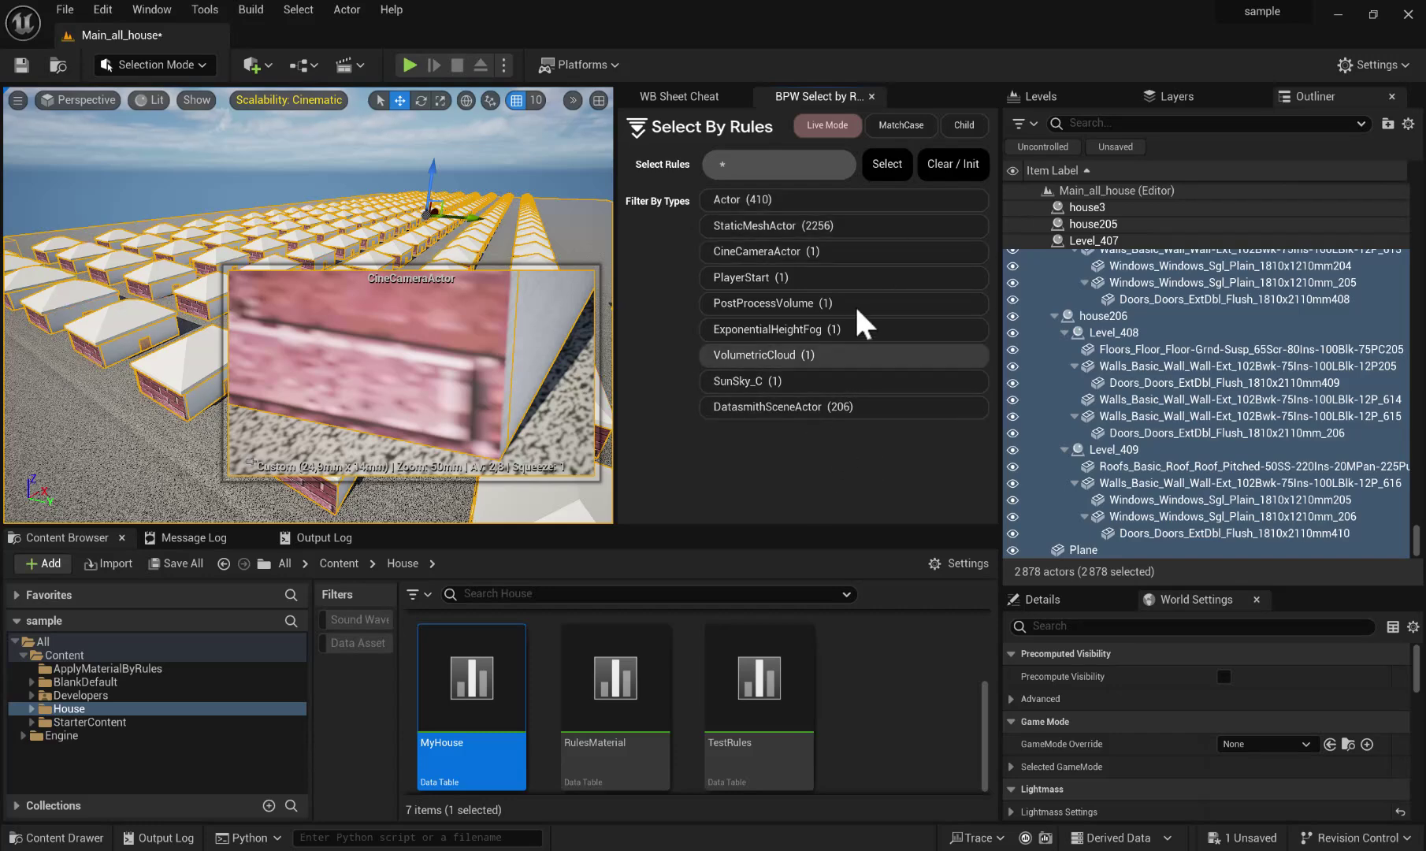
- Filter the selection by the ExponentialHeightFog type, clear that filter, and filter by SunSky_C instead
{"action": "left_click", "coordinate": [828, 328]}
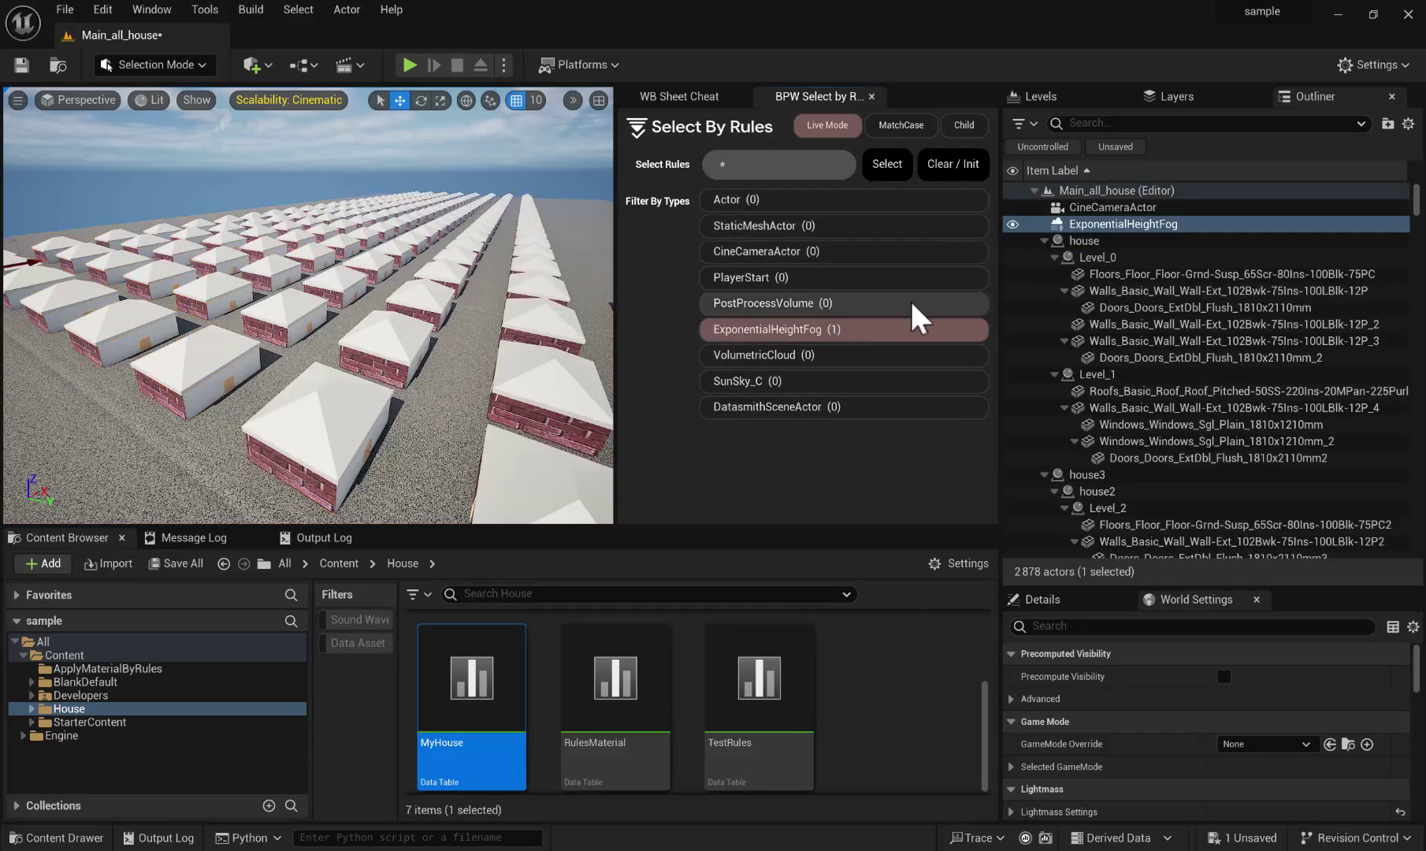
{"action": "left_click", "coordinate": [823, 353]}
{"action": "left_click", "coordinate": [822, 331]}
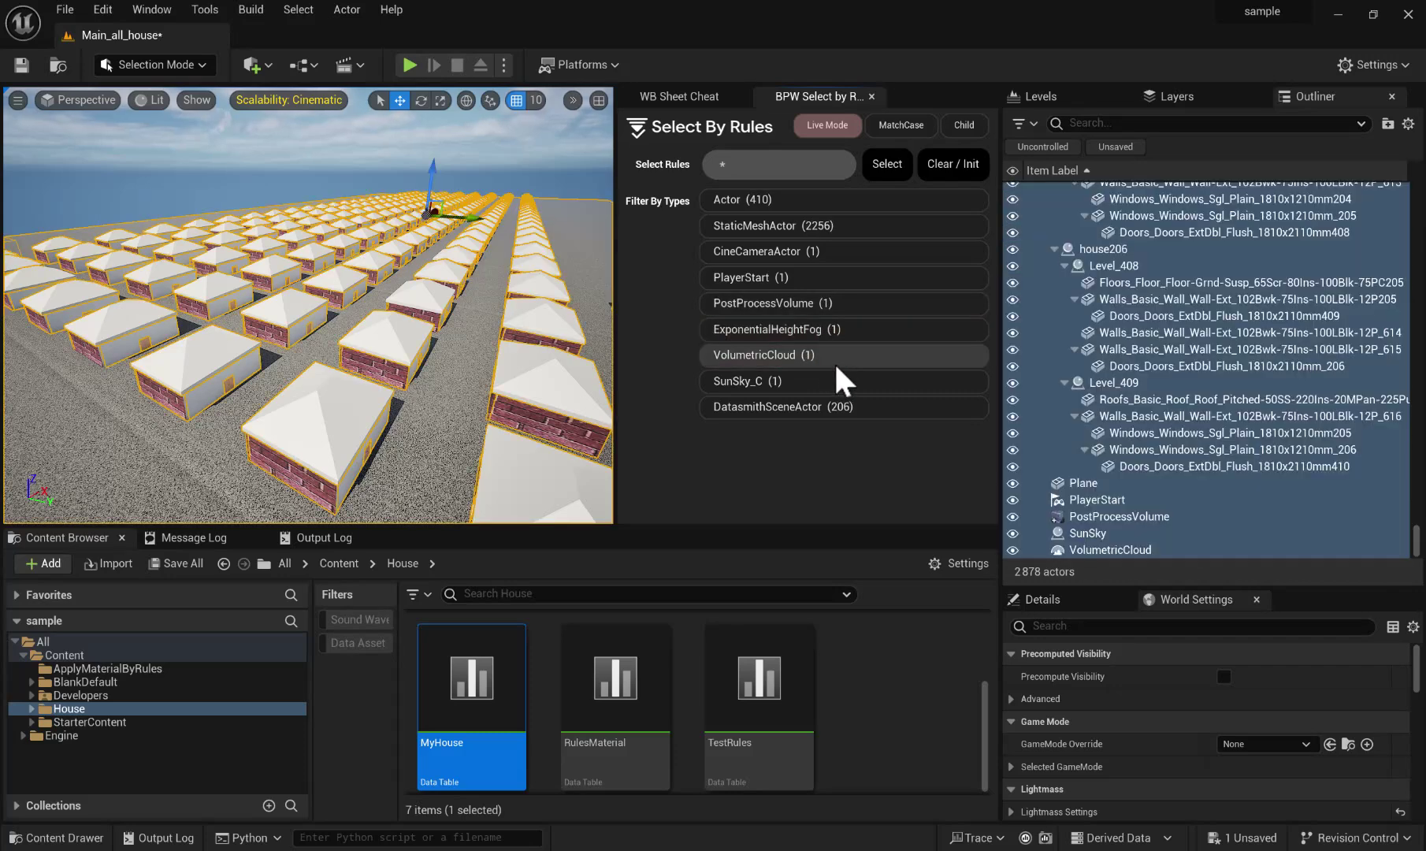
{"action": "left_click", "coordinate": [824, 376]}
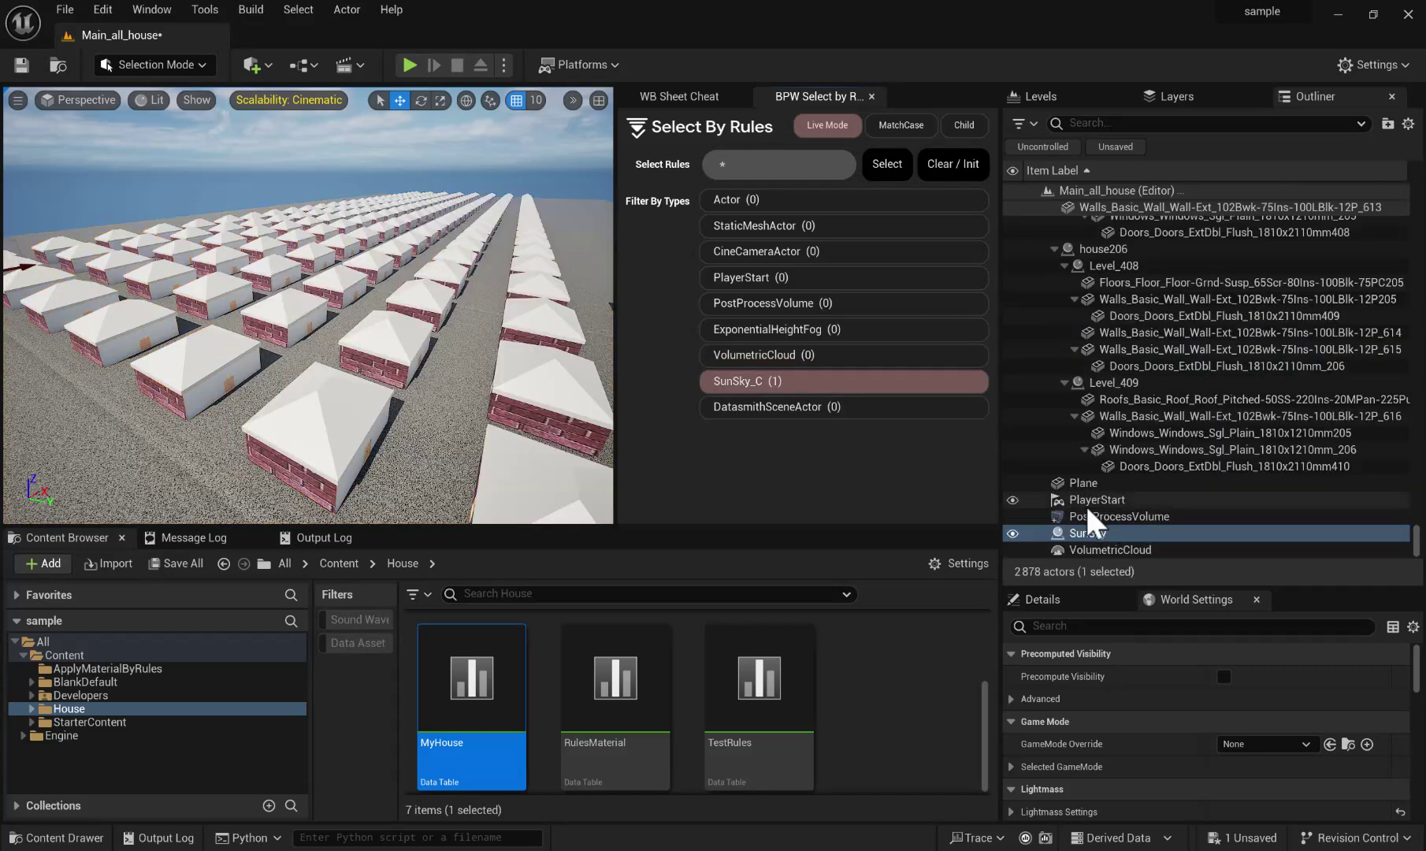
- Clear the SunSky_C type filter and filter the selection by StaticMeshActor instead
{"action": "left_click", "coordinate": [814, 381]}
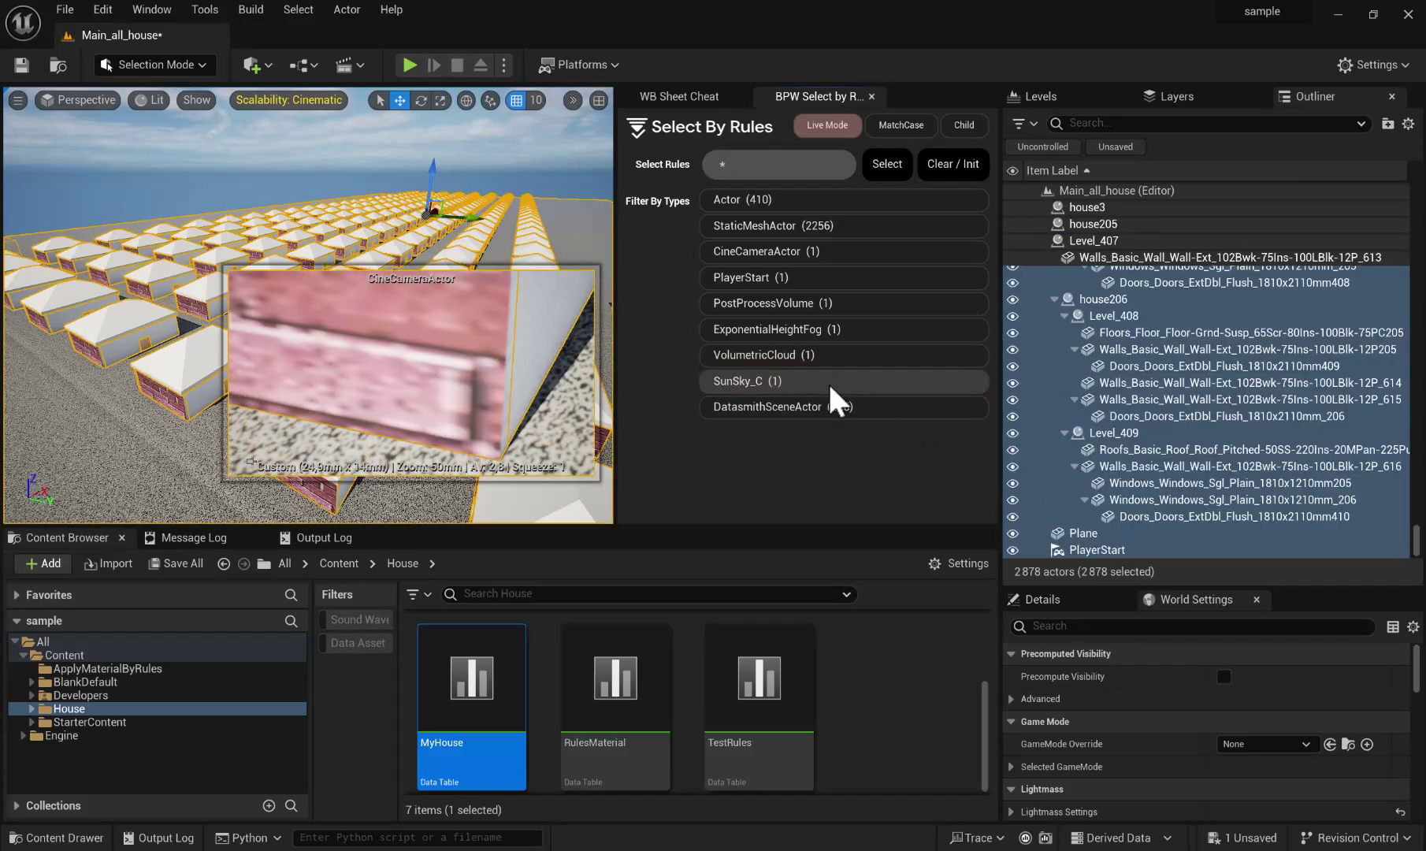
{"action": "left_click", "coordinate": [825, 225]}
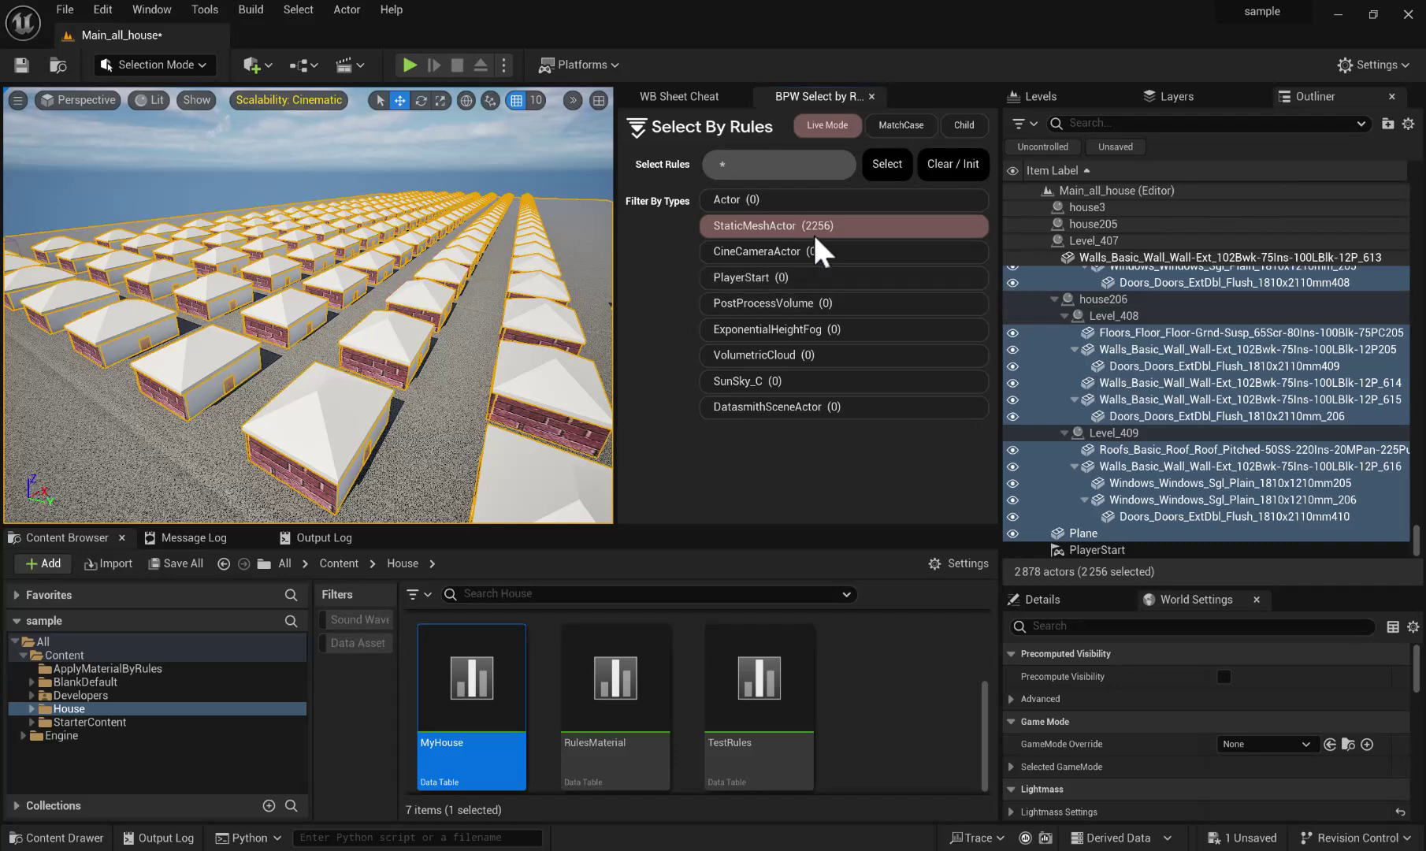
- Open the Apply Material Cheat Sheet
{"action": "left_click", "coordinate": [151, 9]}
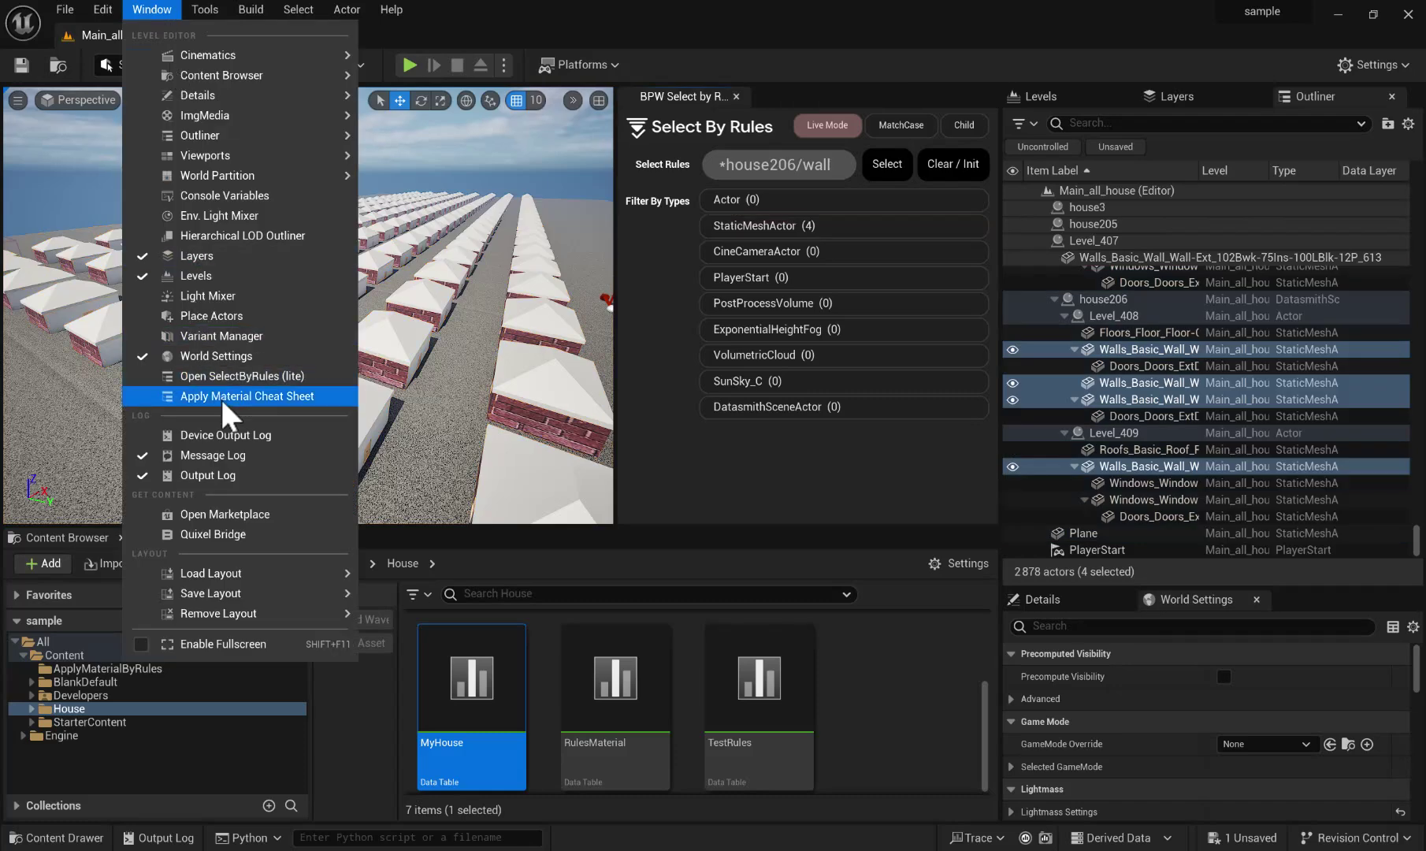
{"action": "left_click", "coordinate": [227, 394]}
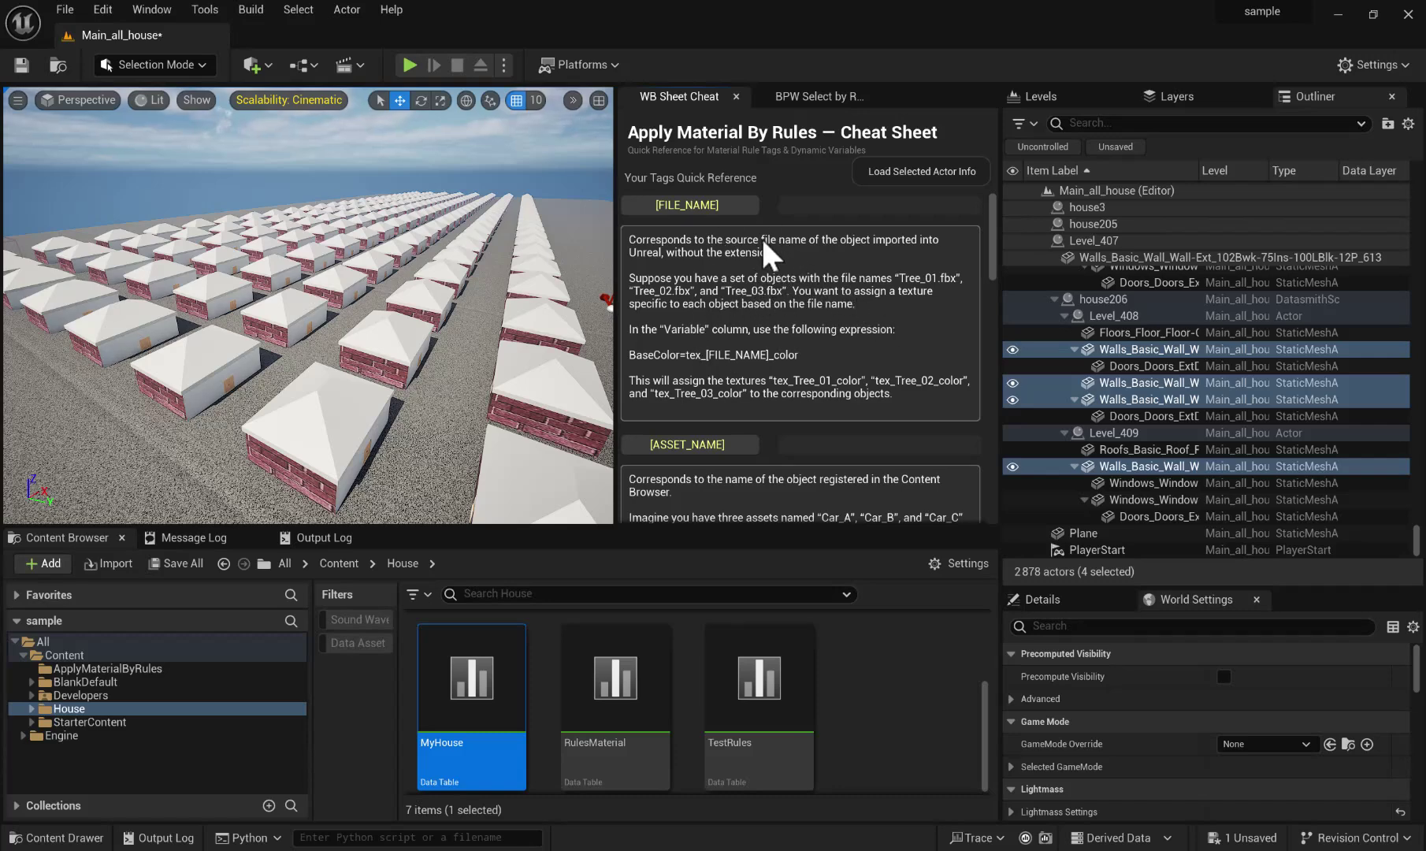
- Open the MyHouse data table, examine the house206 wall rule's material and BaseColor variable, and minimize the table
{"action": "double_click", "coordinate": [477, 681]}
{"action": "scroll", "coordinate": [811, 678], "scroll_direction": "down", "scroll_amount": 2}
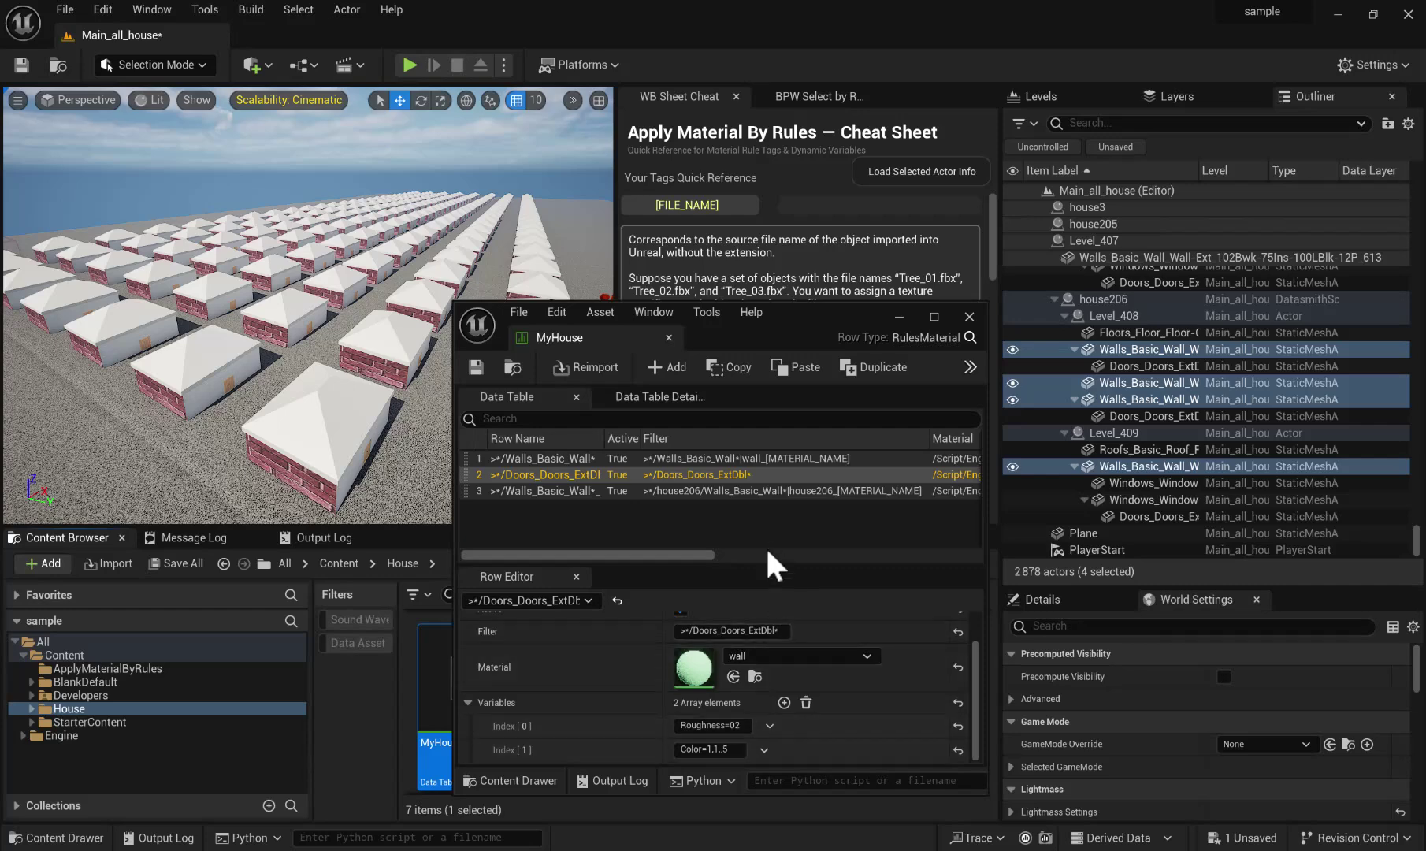
{"action": "scroll", "coordinate": [756, 619], "scroll_direction": "up", "scroll_amount": 1}
{"action": "left_click", "coordinate": [723, 490]}
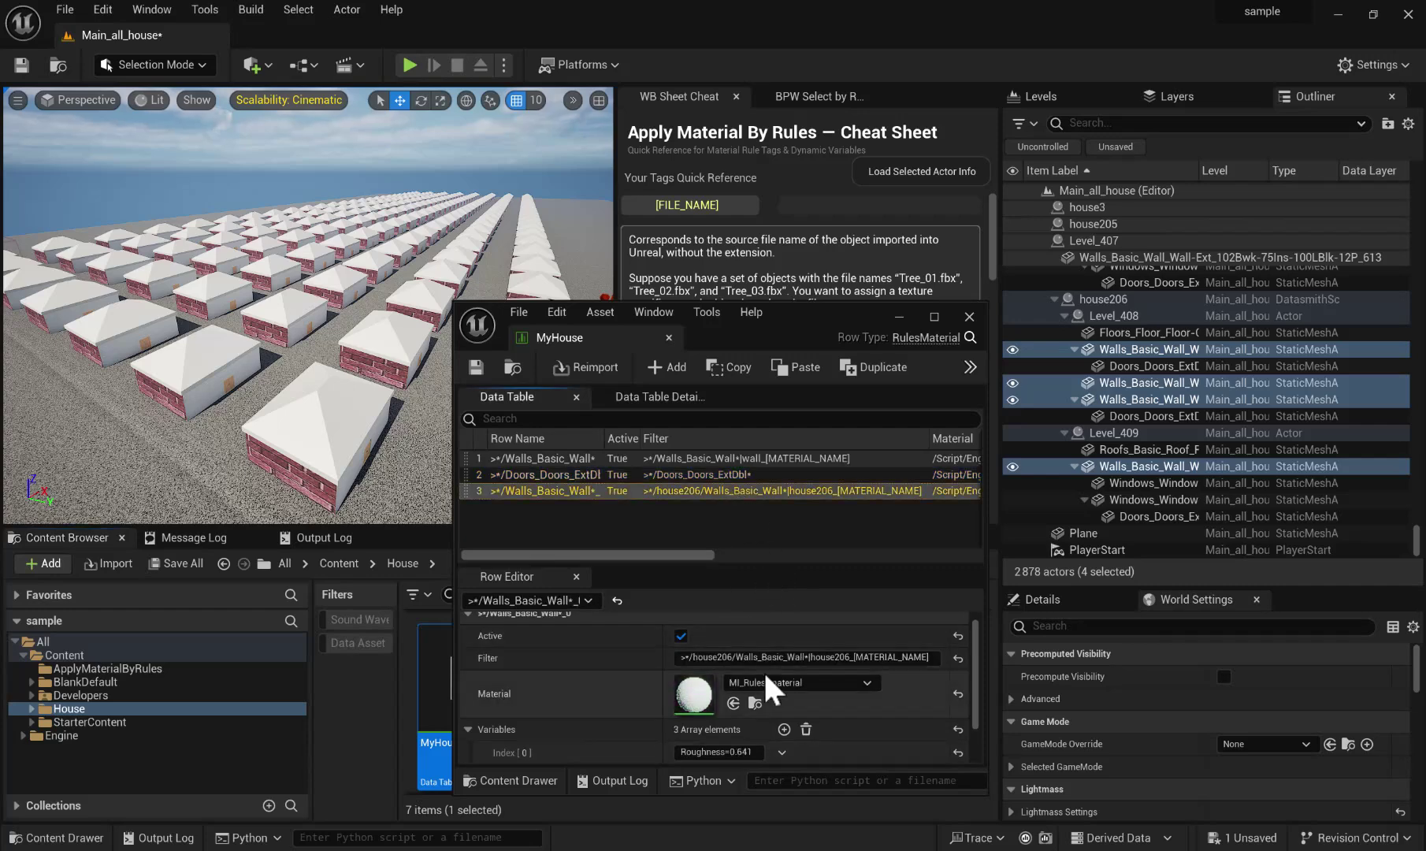
{"action": "scroll", "coordinate": [768, 686], "scroll_direction": "down", "scroll_amount": 2}
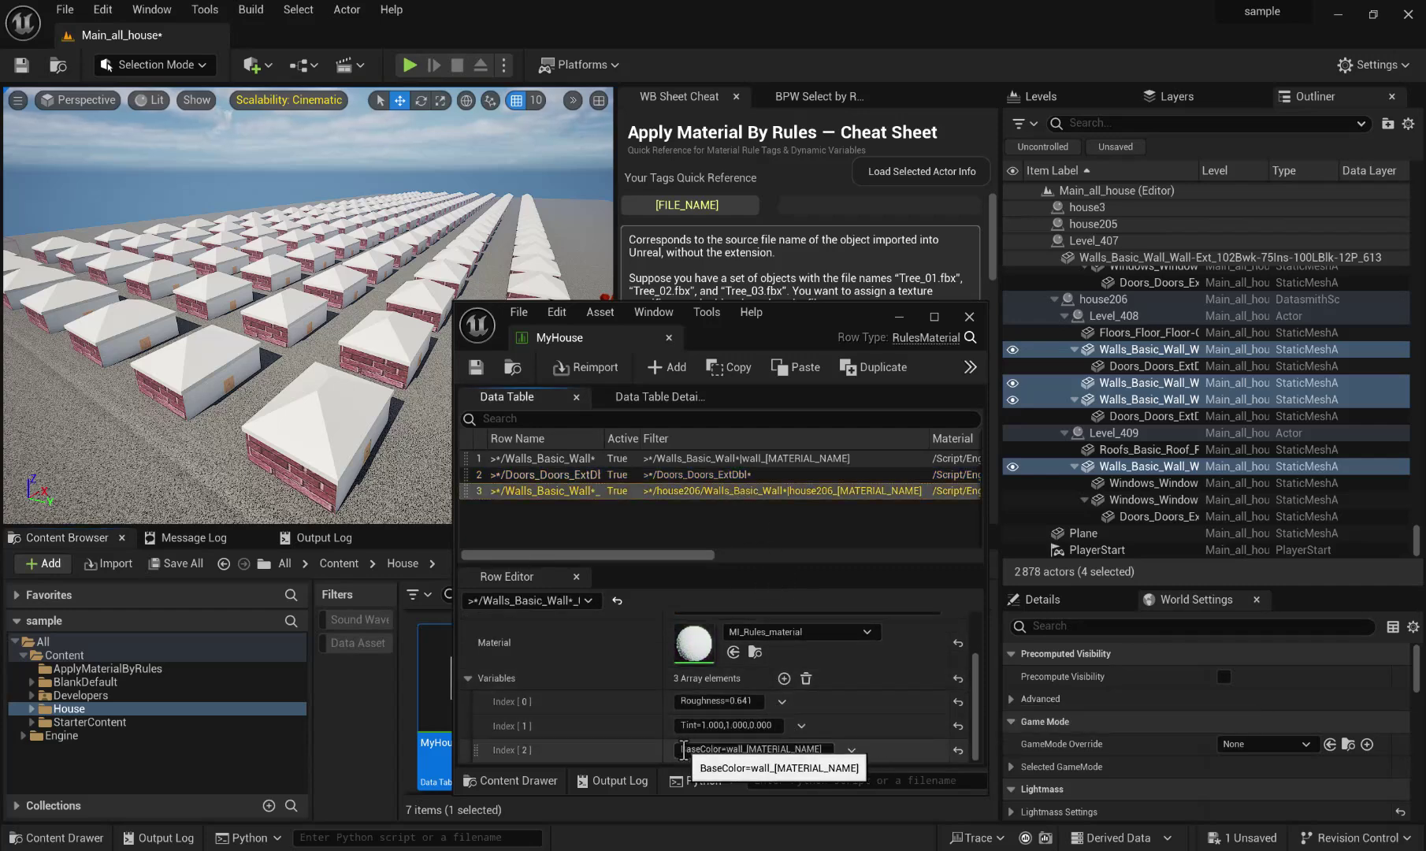
{"action": "left_click", "coordinate": [748, 750]}
{"action": "left_click_drag", "start_coordinate": [745, 750], "coordinate": [837, 751]}
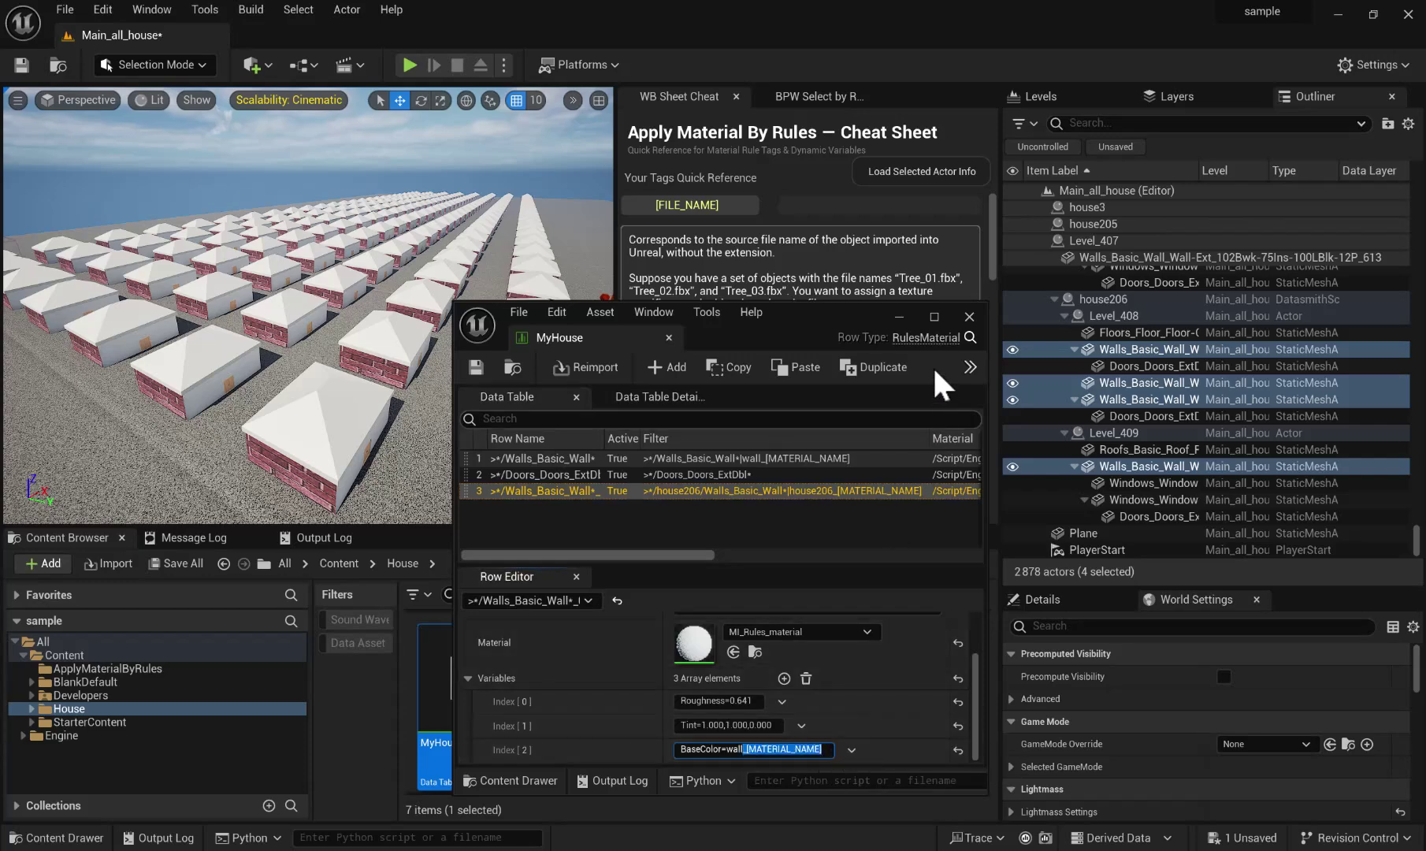
{"action": "left_click", "coordinate": [899, 317]}
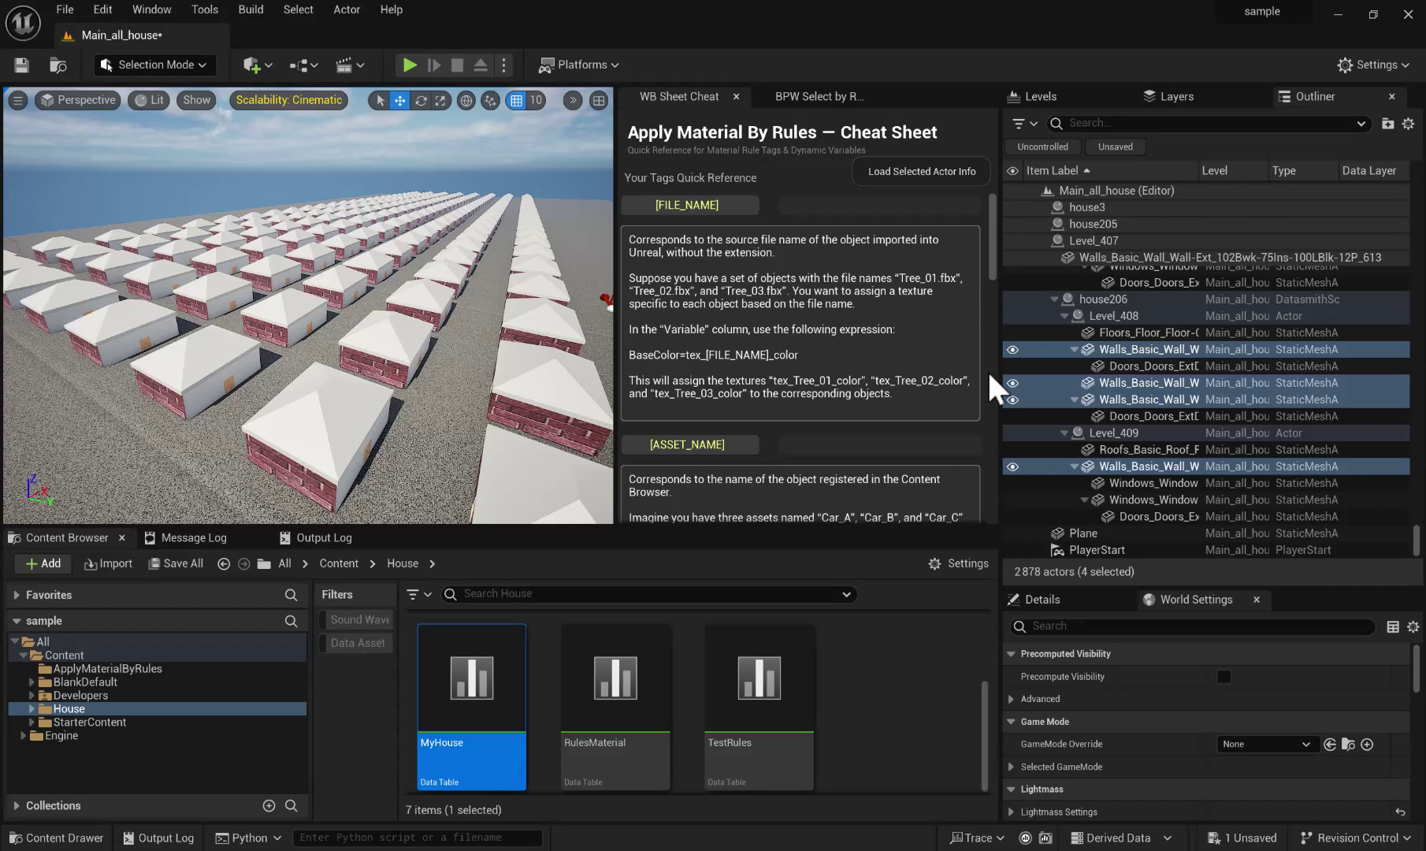
- Load the actor info of the Level_408 wall ending in _614 into the cheat sheet and check its [FILE_NAME] value
{"action": "left_click", "coordinate": [1099, 384]}
{"action": "left_click", "coordinate": [894, 169]}
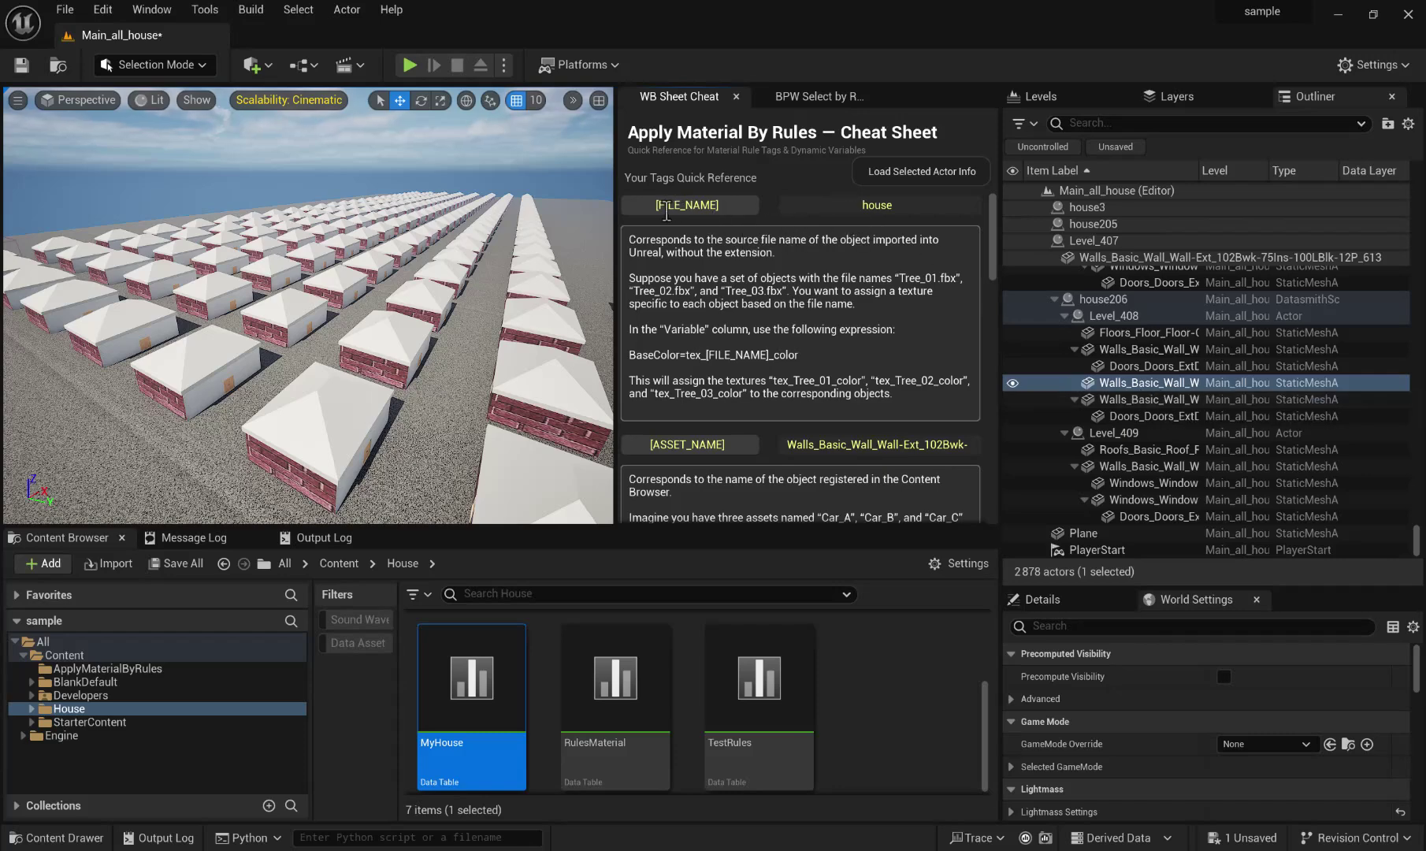
{"action": "left_click_drag", "start_coordinate": [831, 210], "coordinate": [880, 211]}
{"action": "left_click_drag", "start_coordinate": [650, 205], "coordinate": [735, 206]}
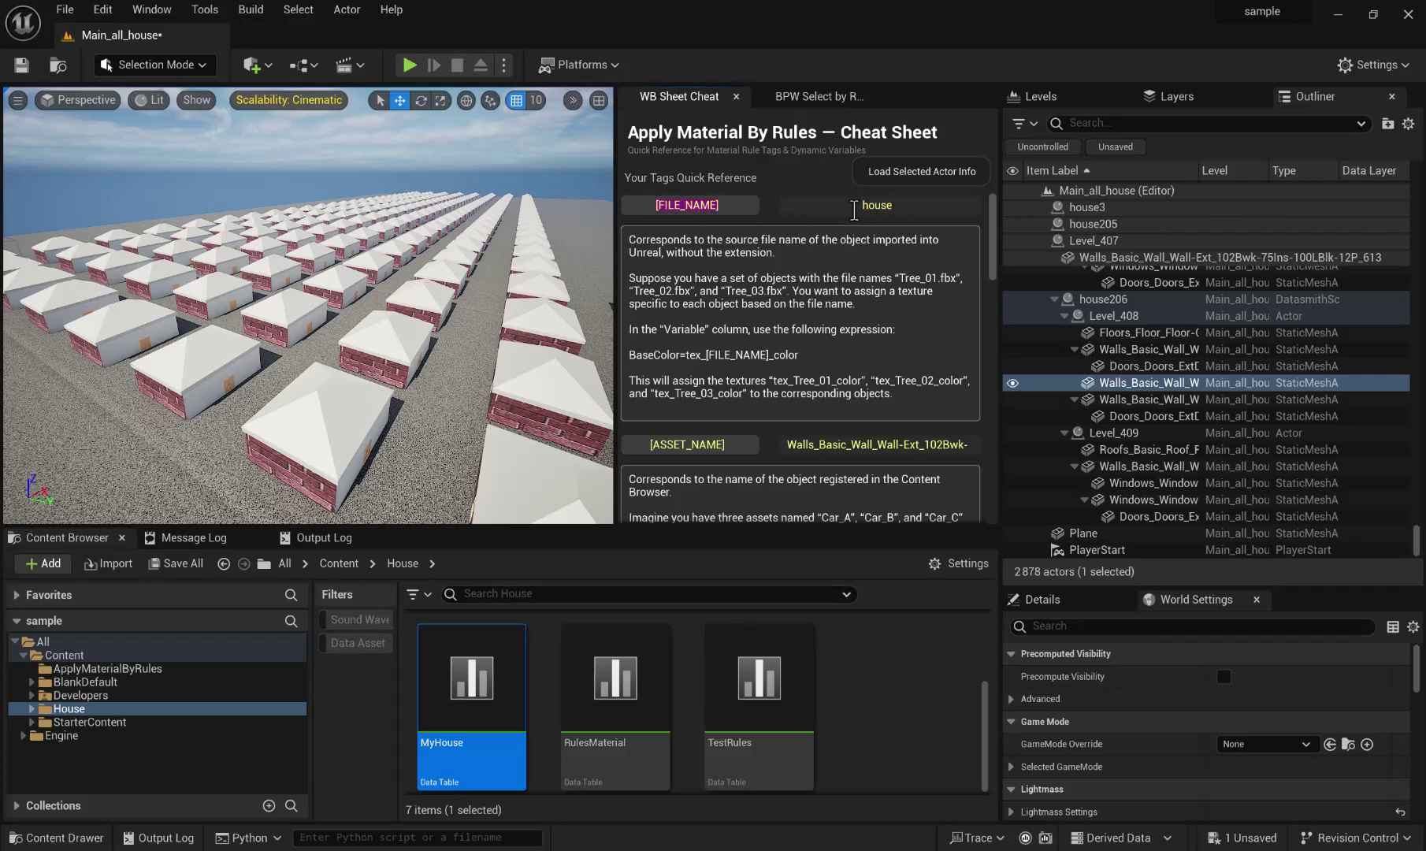
{"action": "left_click_drag", "start_coordinate": [857, 208], "coordinate": [893, 208]}
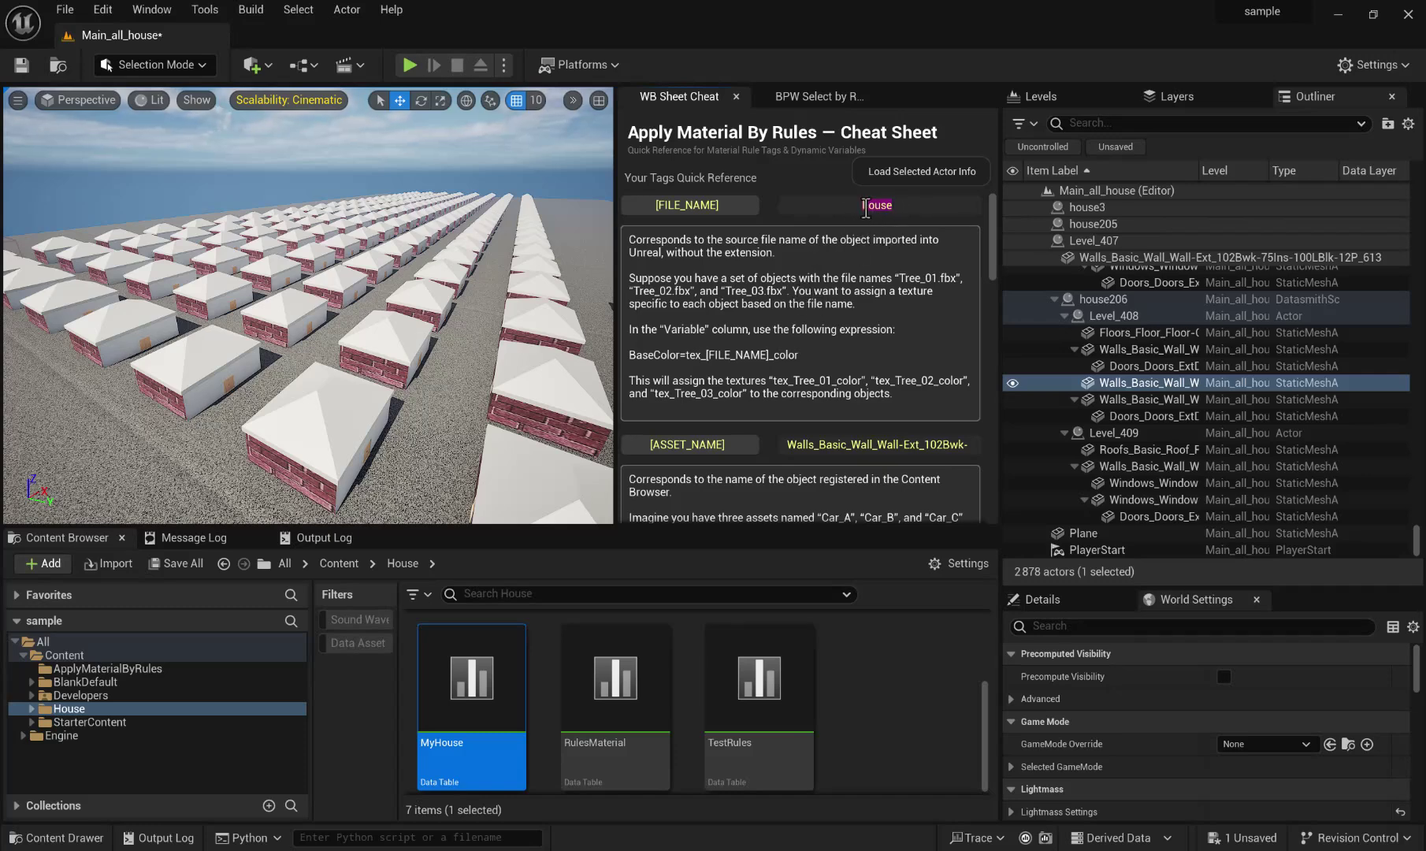
- Examine the cheat sheet's [ASSET_NAME], [MATERIAL_NAME] and [MATERIAL_SLOT] tags and their values for the selected wall
{"action": "scroll", "coordinate": [858, 339], "scroll_direction": "down", "scroll_amount": 2}
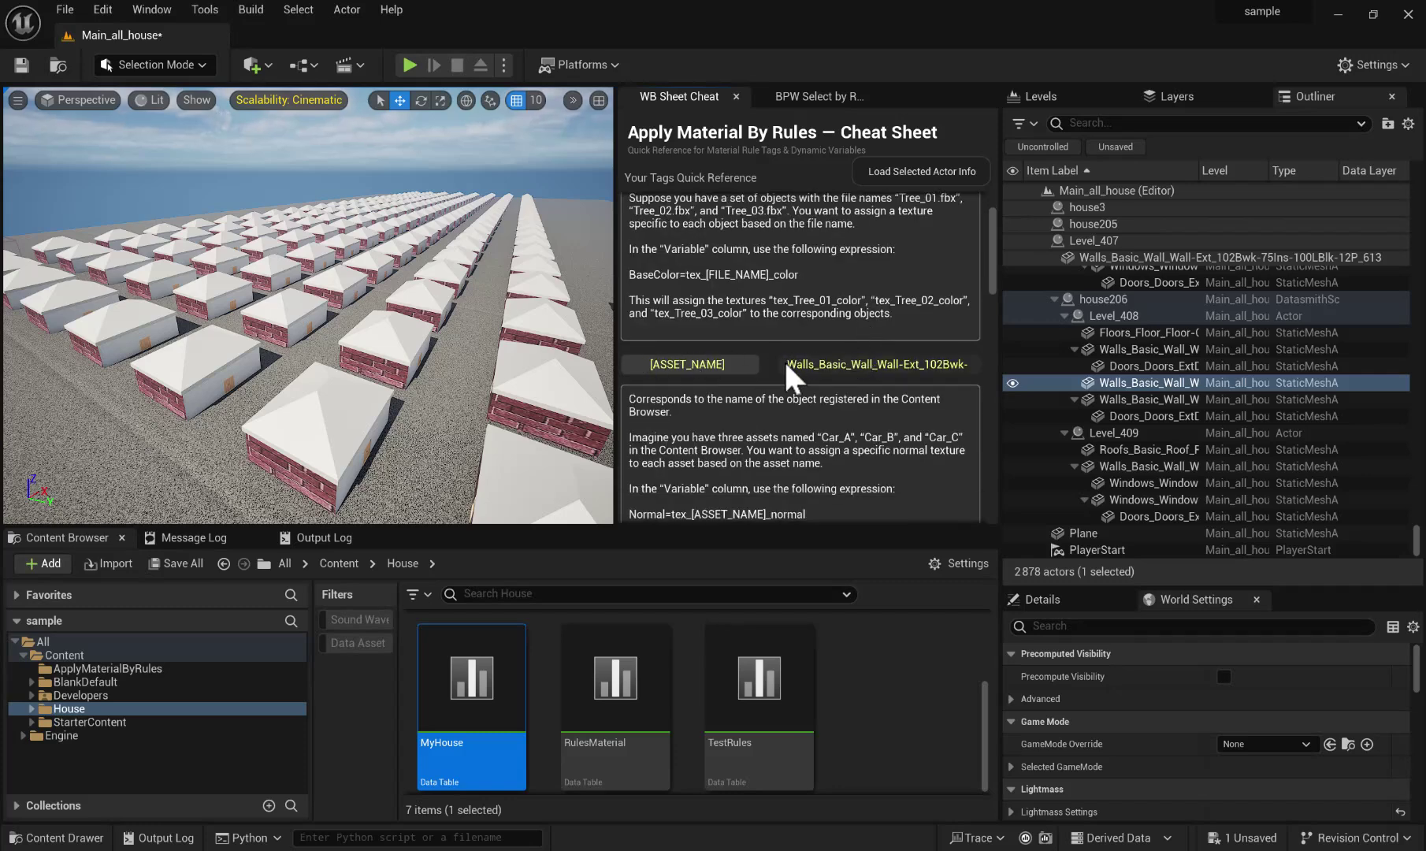
{"action": "scroll", "coordinate": [794, 334], "scroll_direction": "down", "scroll_amount": 2}
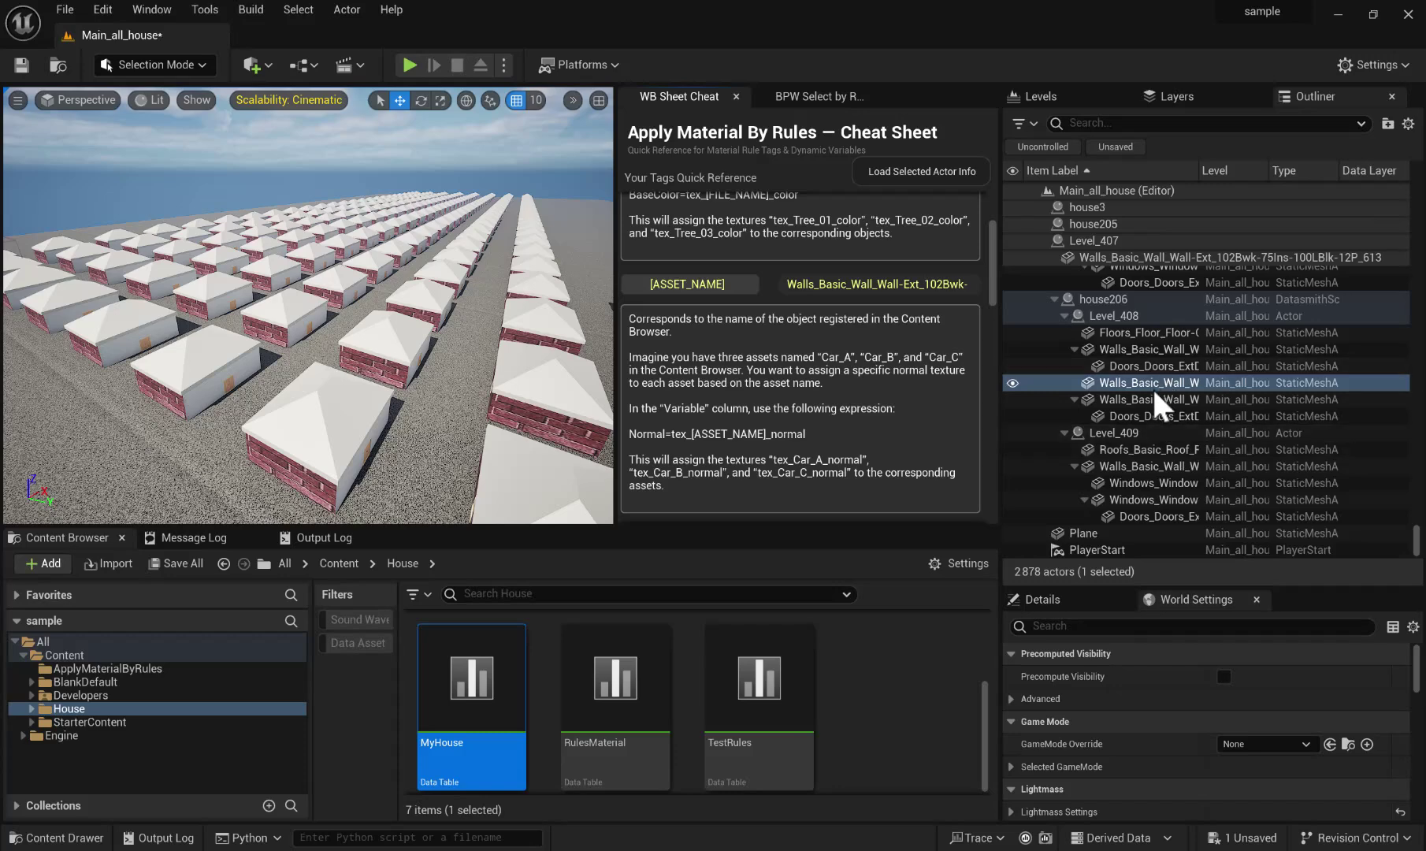
{"action": "scroll", "coordinate": [871, 368], "scroll_direction": "down", "scroll_amount": 3}
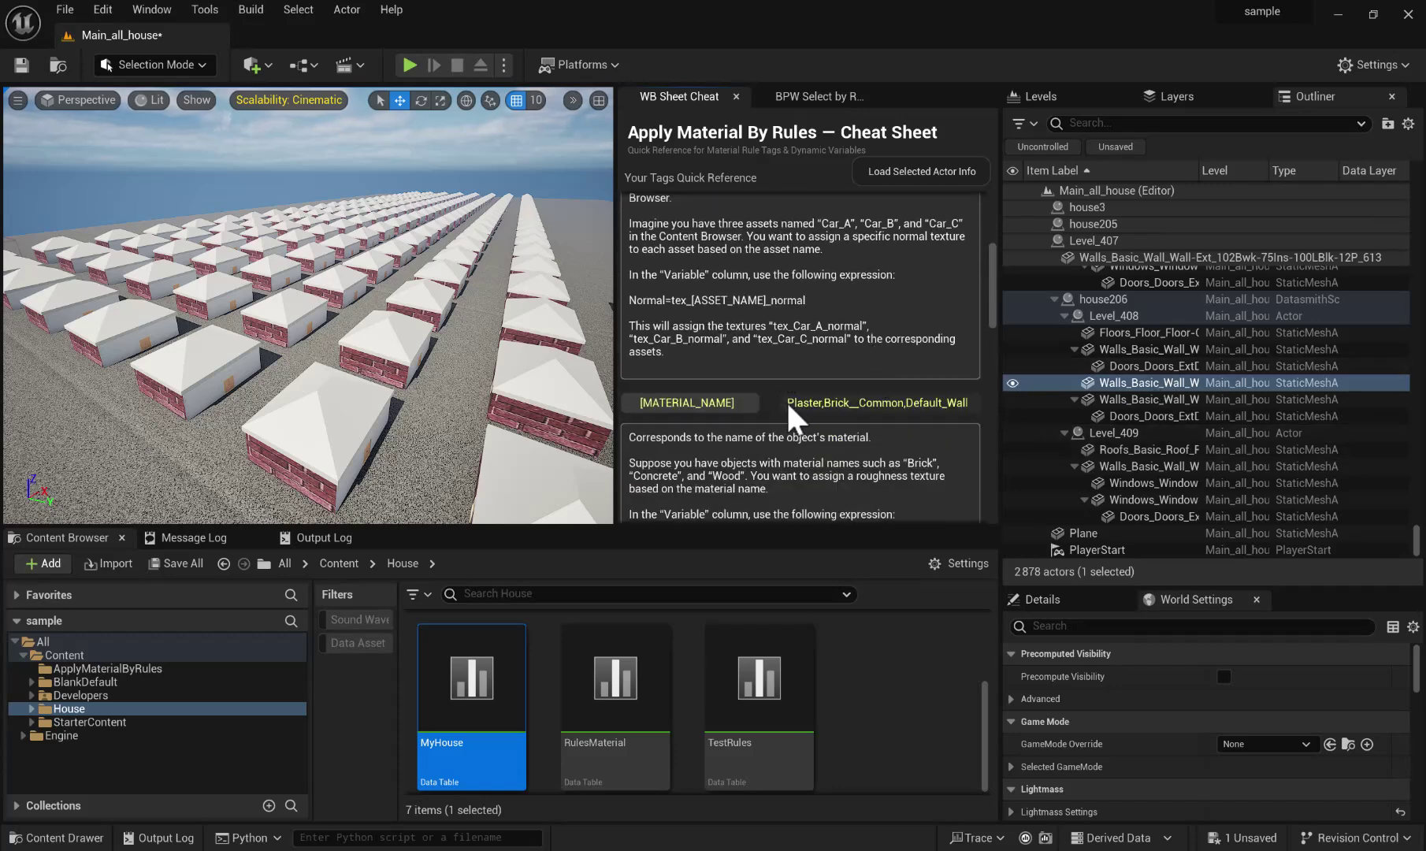
{"action": "left_click_drag", "start_coordinate": [786, 401], "coordinate": [975, 404]}
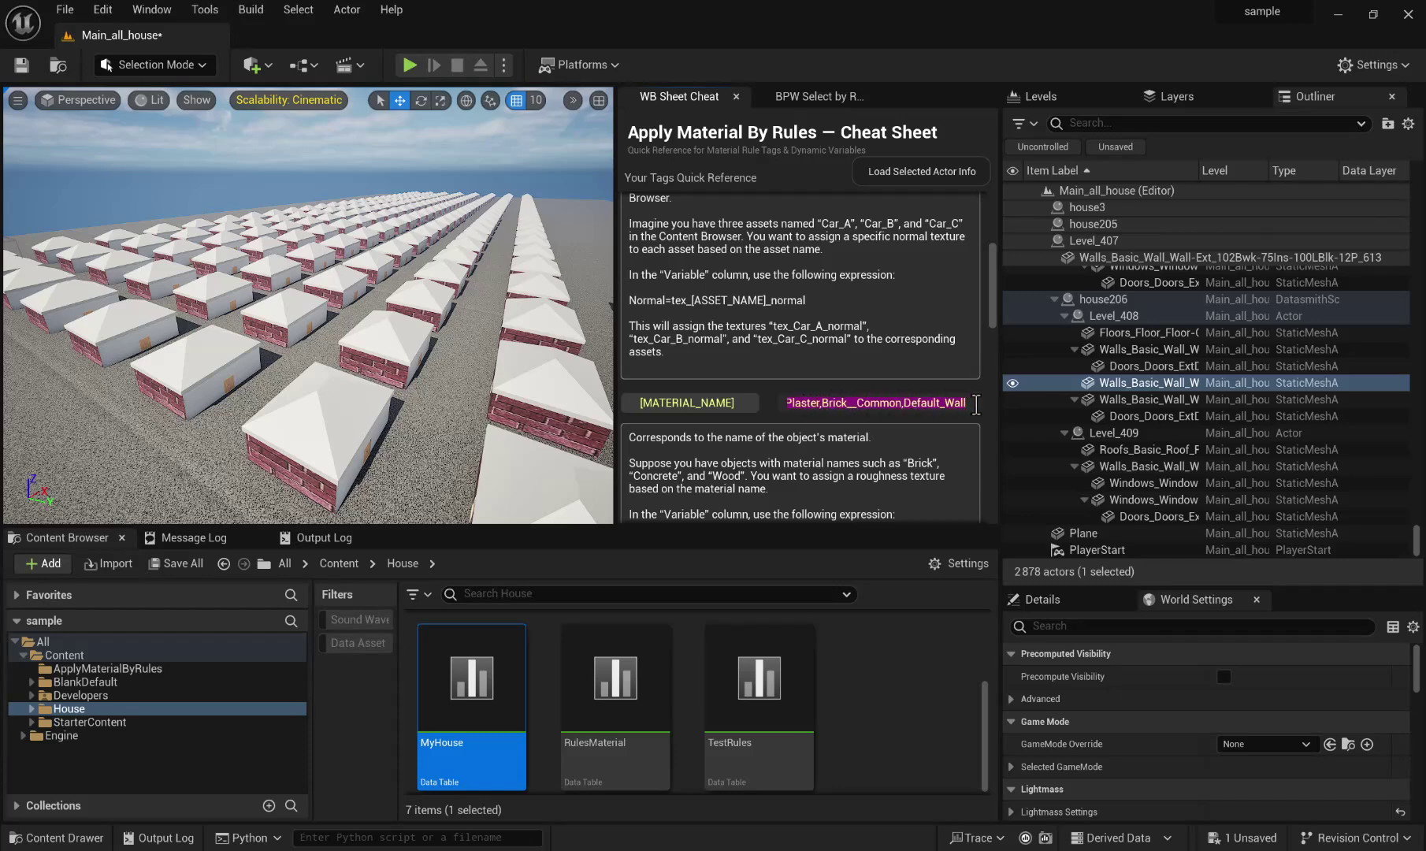
{"action": "scroll", "coordinate": [849, 343], "scroll_direction": "down", "scroll_amount": 3}
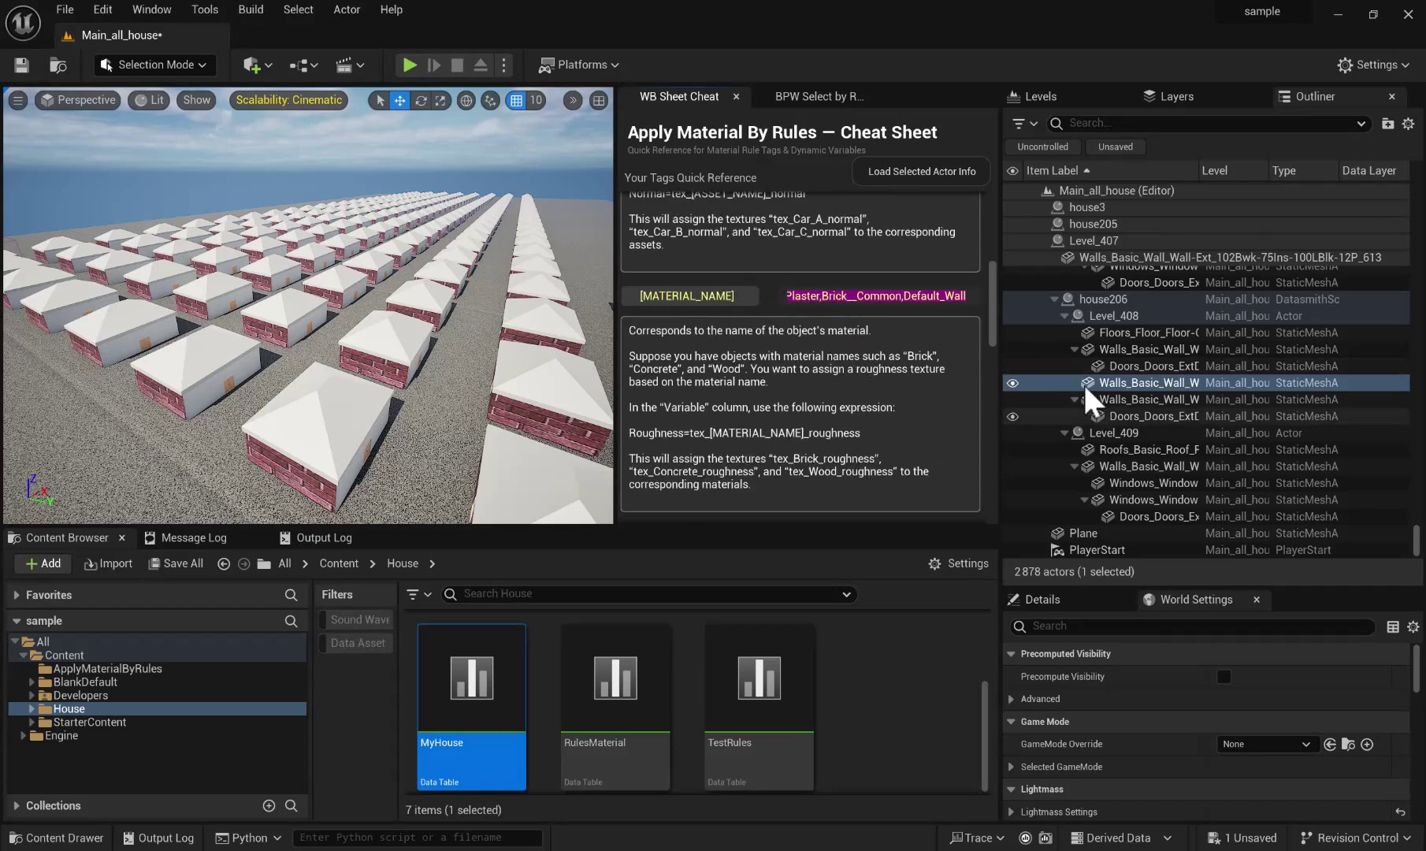
{"action": "scroll", "coordinate": [839, 346], "scroll_direction": "down", "scroll_amount": 4}
{"action": "scroll", "coordinate": [839, 343], "scroll_direction": "down", "scroll_amount": 1}
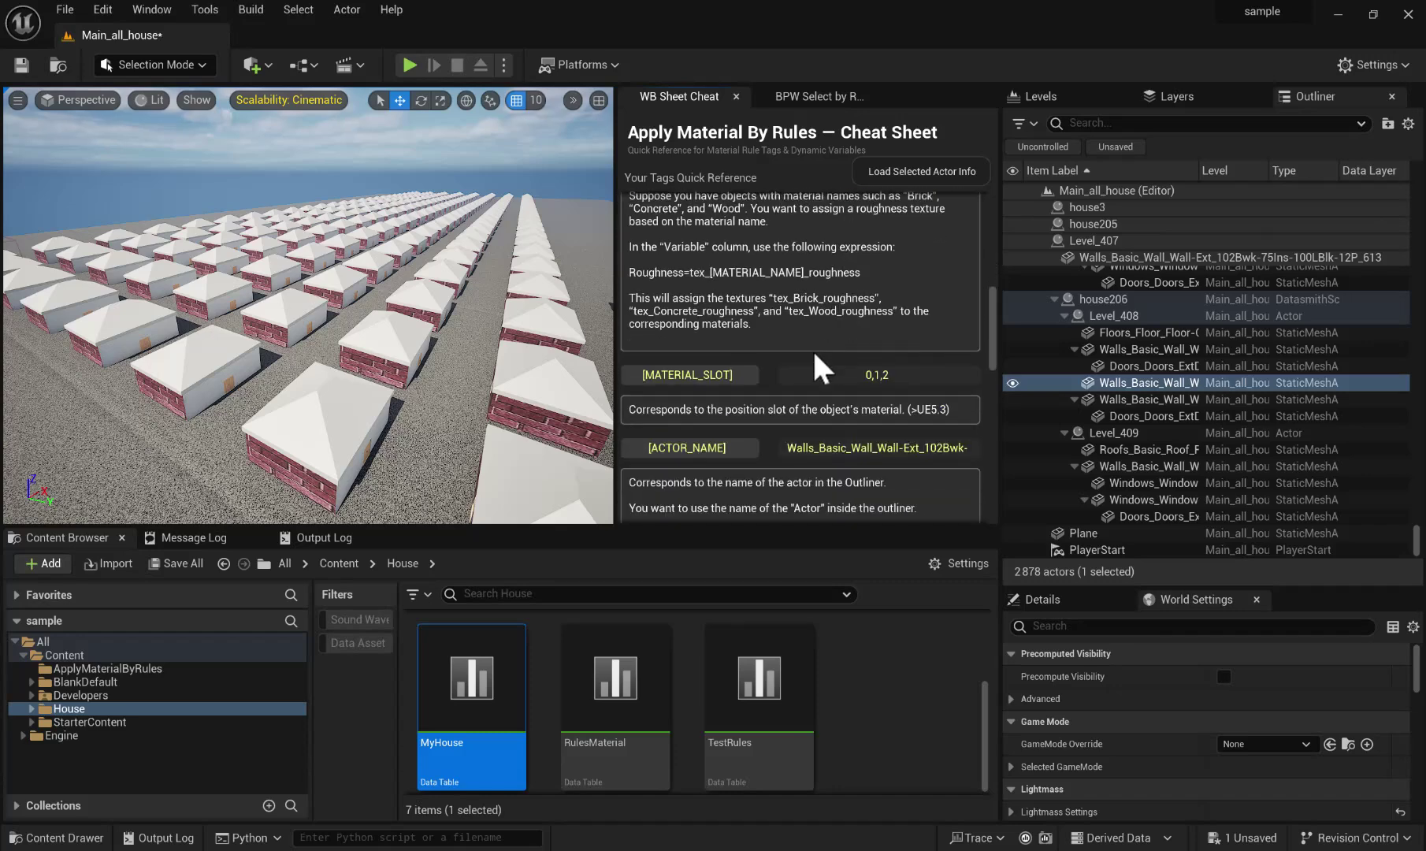
{"action": "left_click_drag", "start_coordinate": [863, 375], "coordinate": [899, 375]}
{"action": "scroll", "coordinate": [834, 391], "scroll_direction": "down", "scroll_amount": 2}
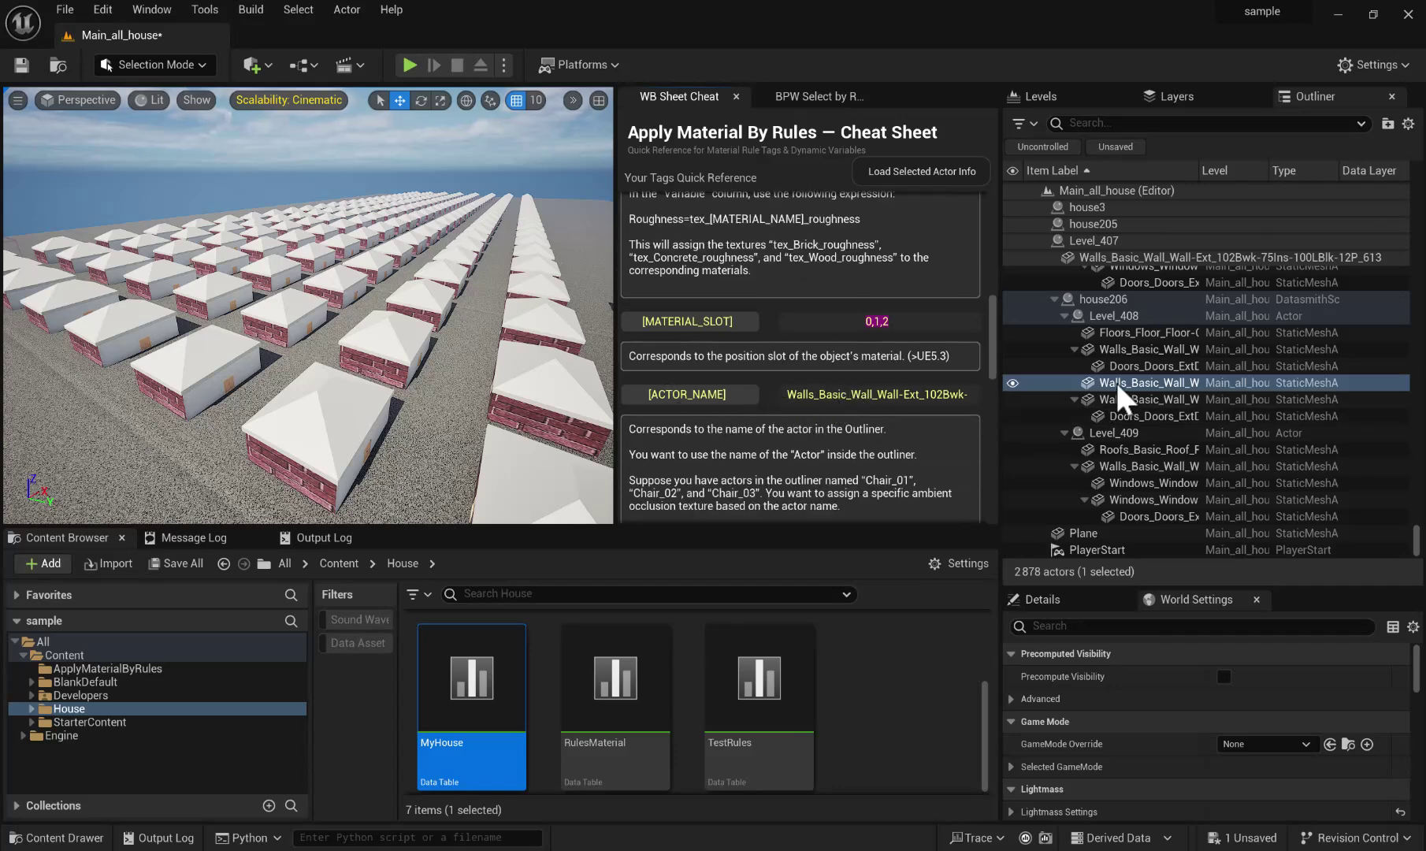
- Examine the [ACTOR_NAME], [ACTOR_LAST_INDEX], [R0-9] and [RANDF:min,max] tag explanations, comparing the index with the wall's name in the Outliner
{"action": "scroll", "coordinate": [843, 382], "scroll_direction": "down", "scroll_amount": 6}
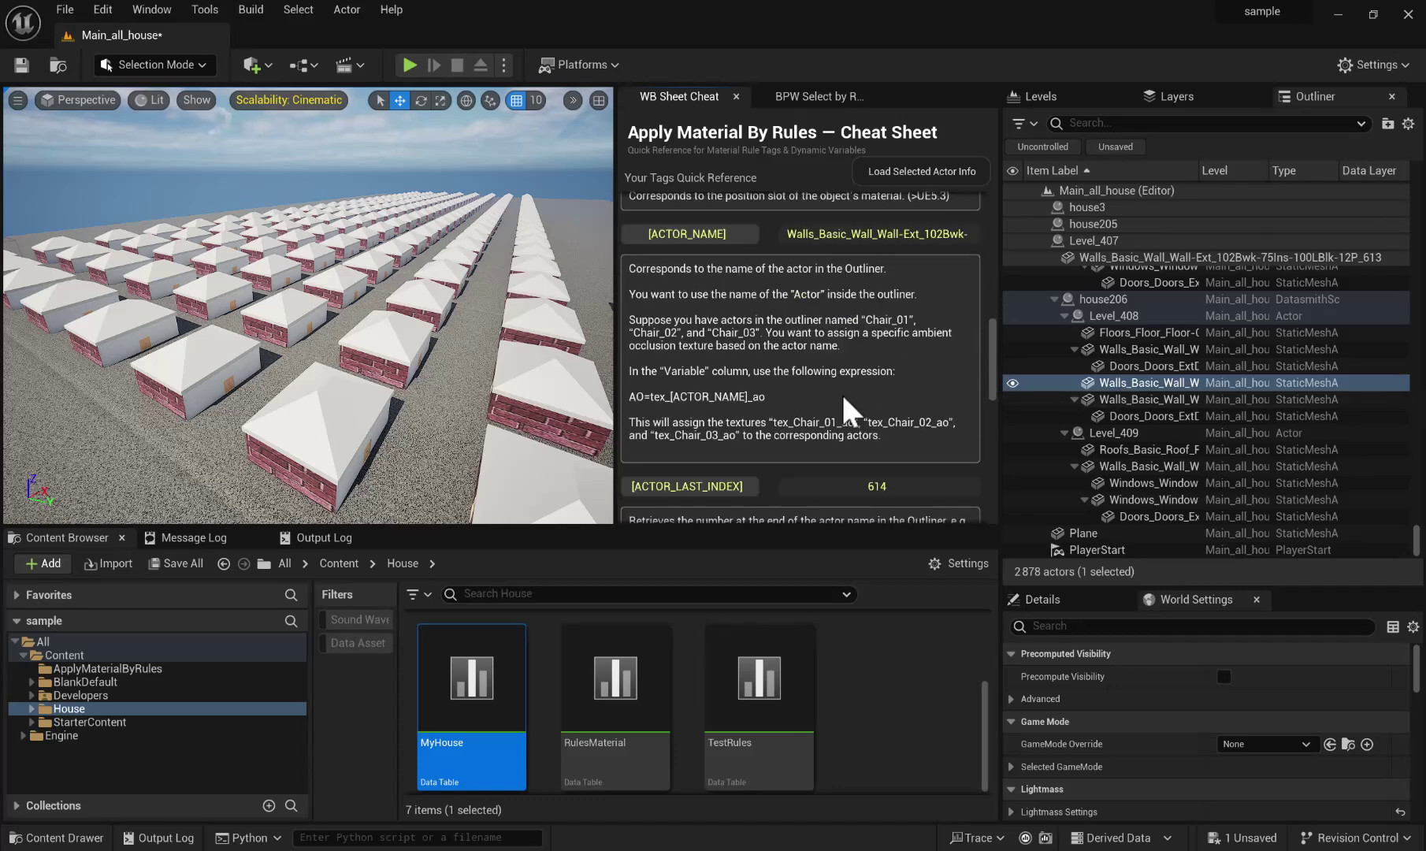
{"action": "scroll", "coordinate": [844, 408], "scroll_direction": "down", "scroll_amount": 4}
{"action": "scroll", "coordinate": [848, 418], "scroll_direction": "down", "scroll_amount": 1}
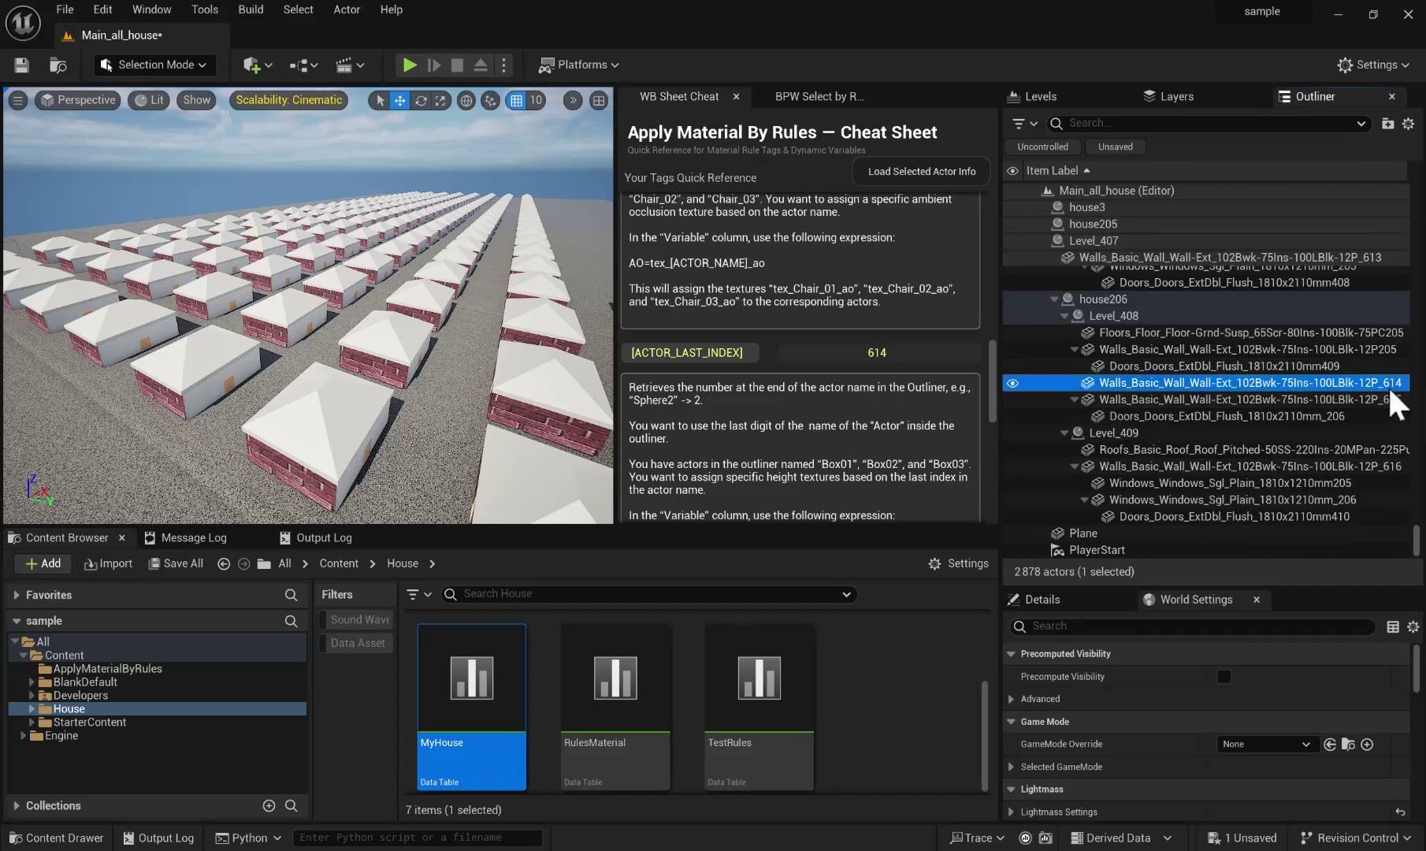
{"action": "scroll", "coordinate": [815, 315], "scroll_direction": "down", "scroll_amount": 10}
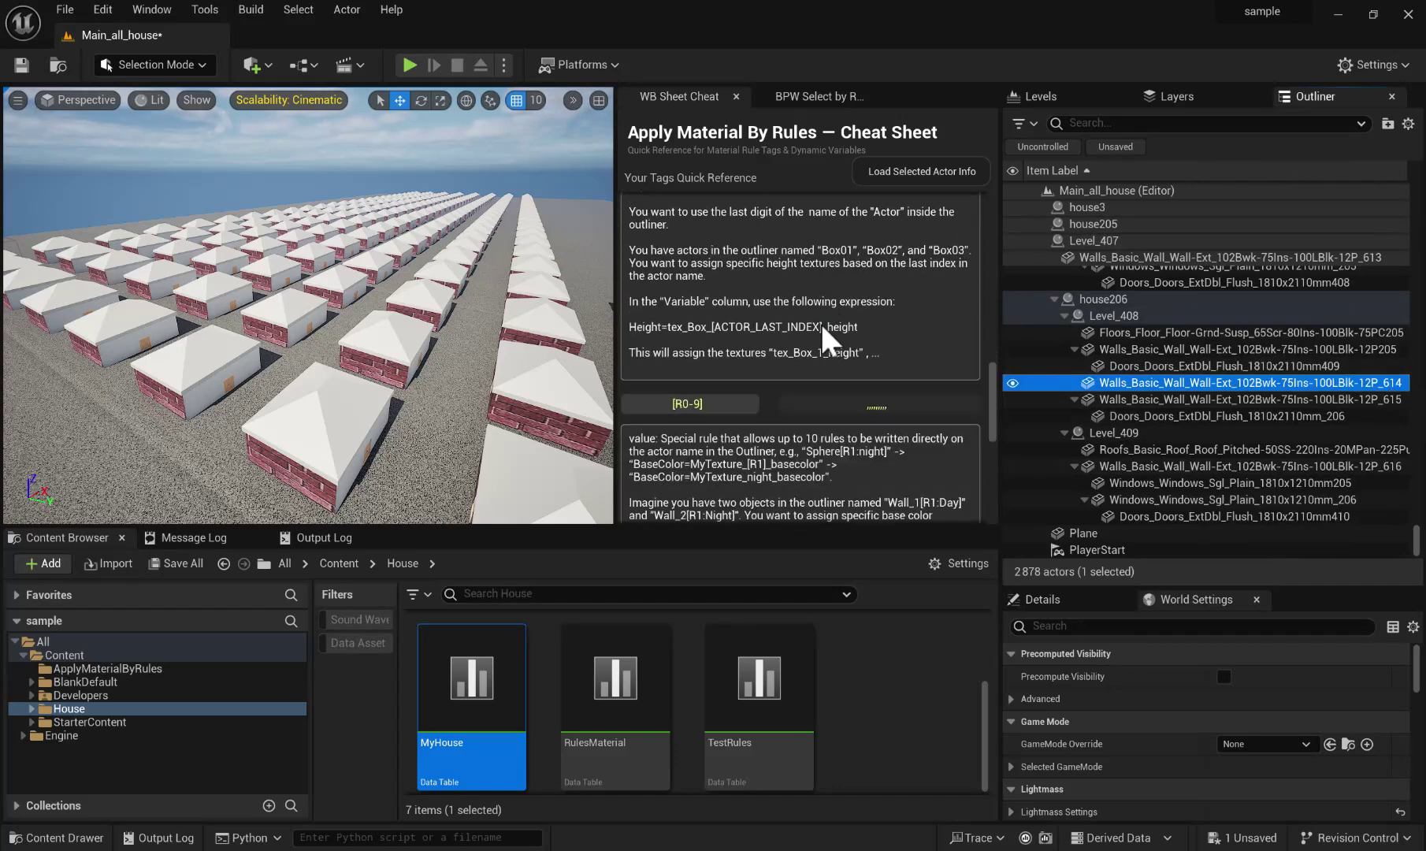
{"action": "scroll", "coordinate": [827, 322], "scroll_direction": "down", "scroll_amount": 10}
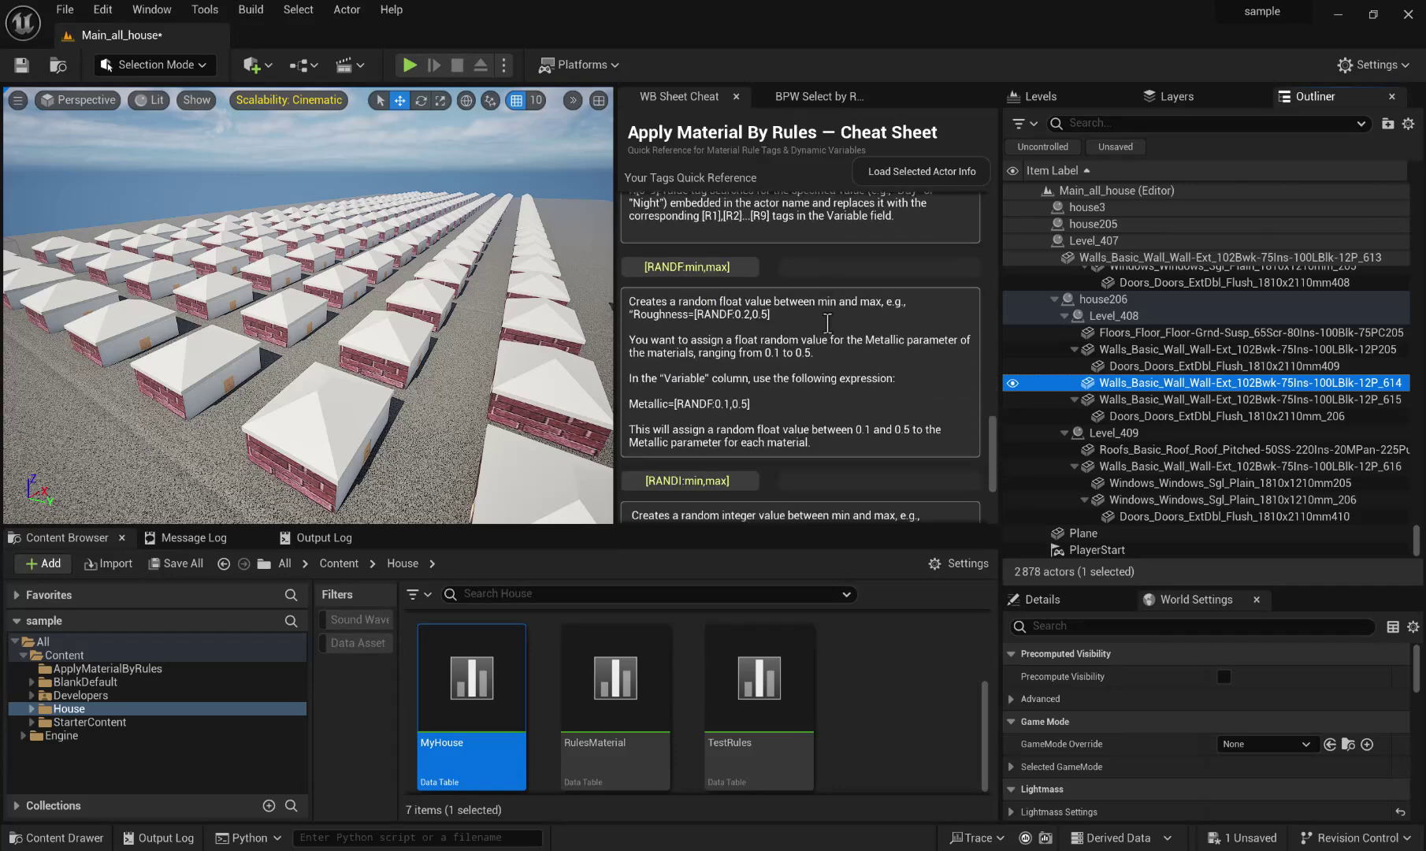
{"action": "scroll", "coordinate": [758, 377], "scroll_direction": "down", "scroll_amount": 6}
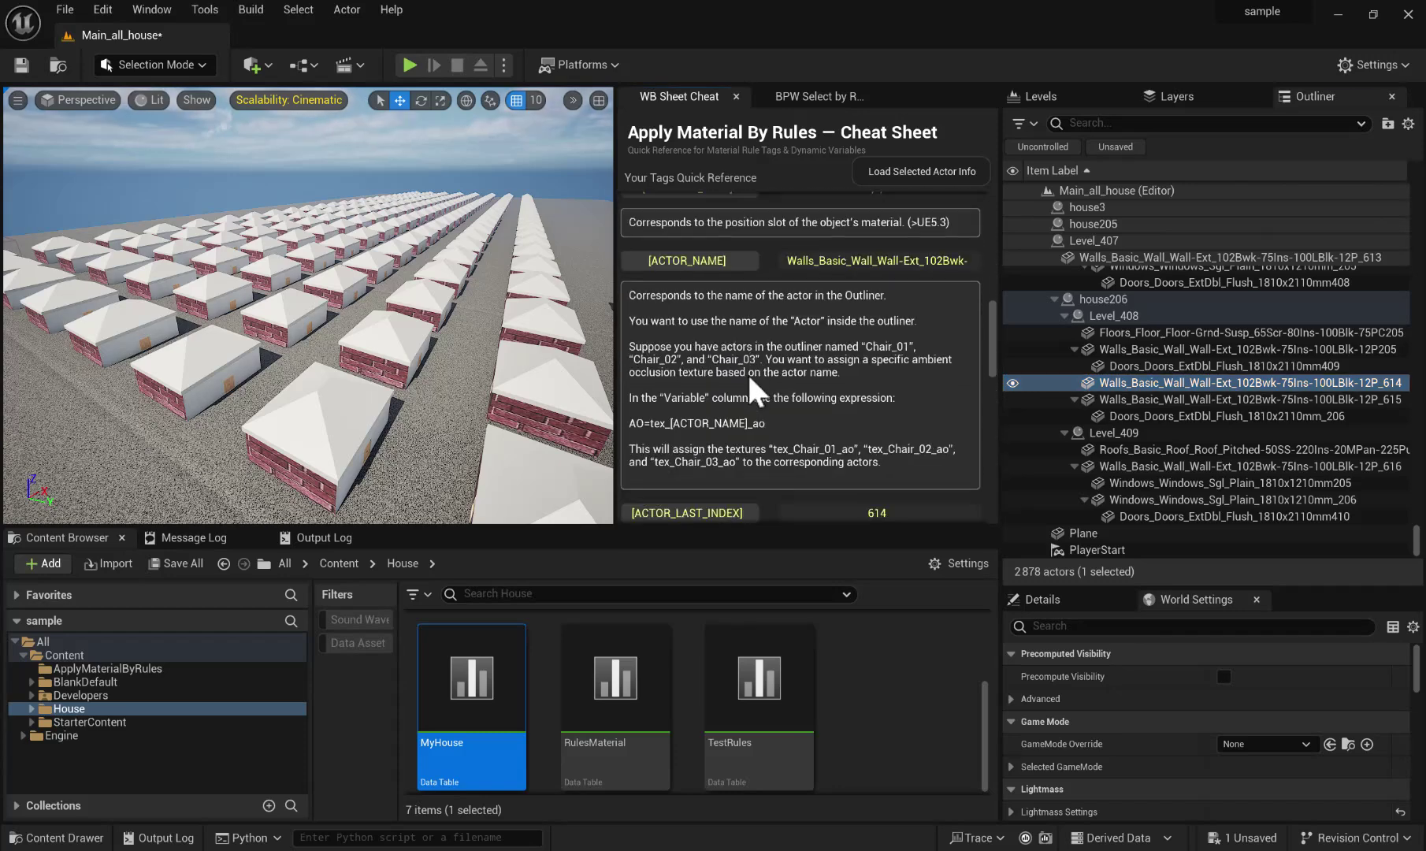
{"action": "scroll", "coordinate": [732, 318], "scroll_direction": "down", "scroll_amount": 8}
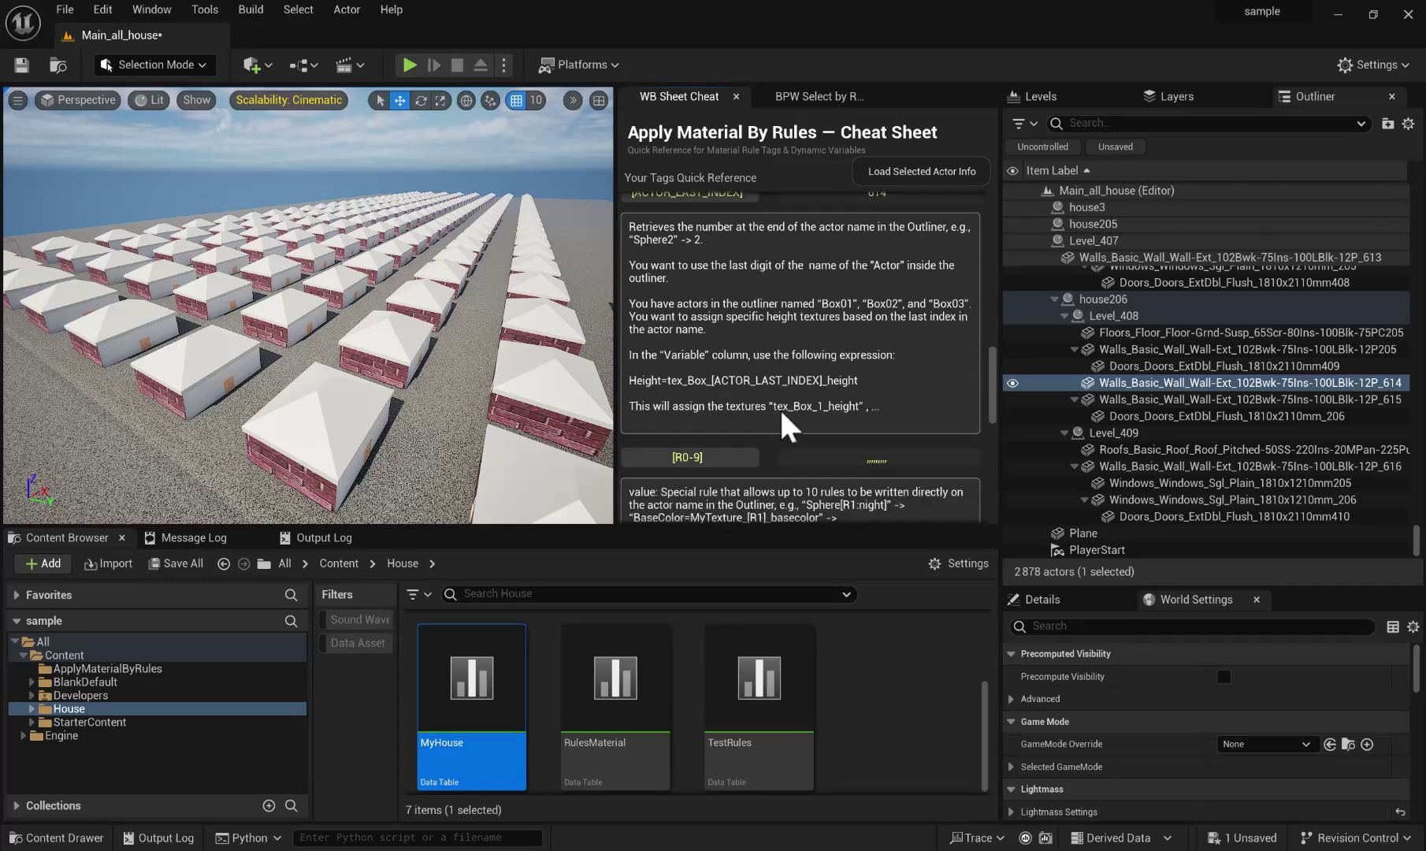
{"action": "scroll", "coordinate": [780, 409], "scroll_direction": "down", "scroll_amount": 8}
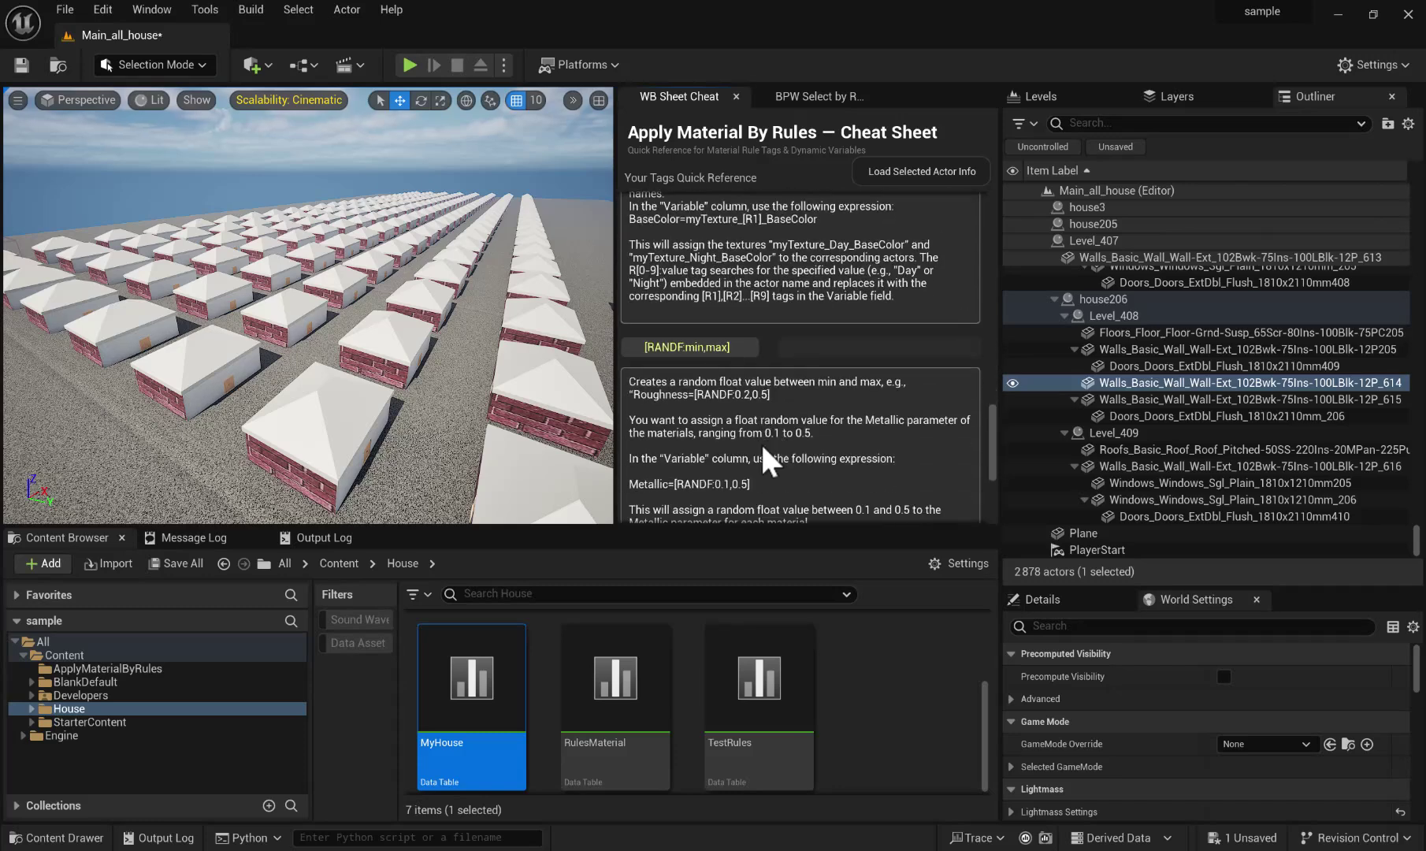
{"action": "scroll", "coordinate": [746, 464], "scroll_direction": "up", "scroll_amount": 15}
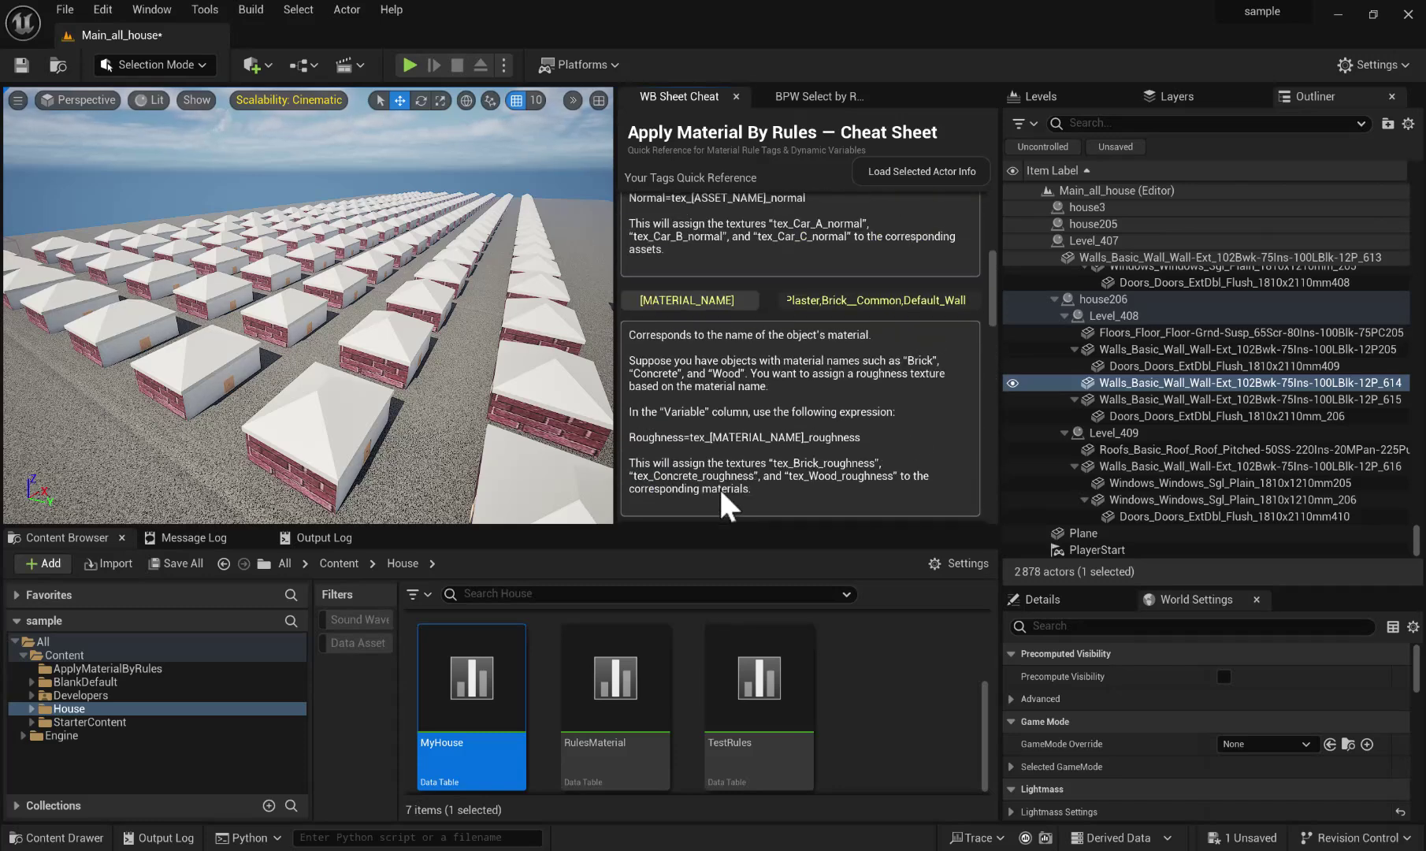
- Reopen the MyHouse data table to review how the house206 wall rule uses the tags, and minimize it again
{"action": "double_click", "coordinate": [465, 678]}
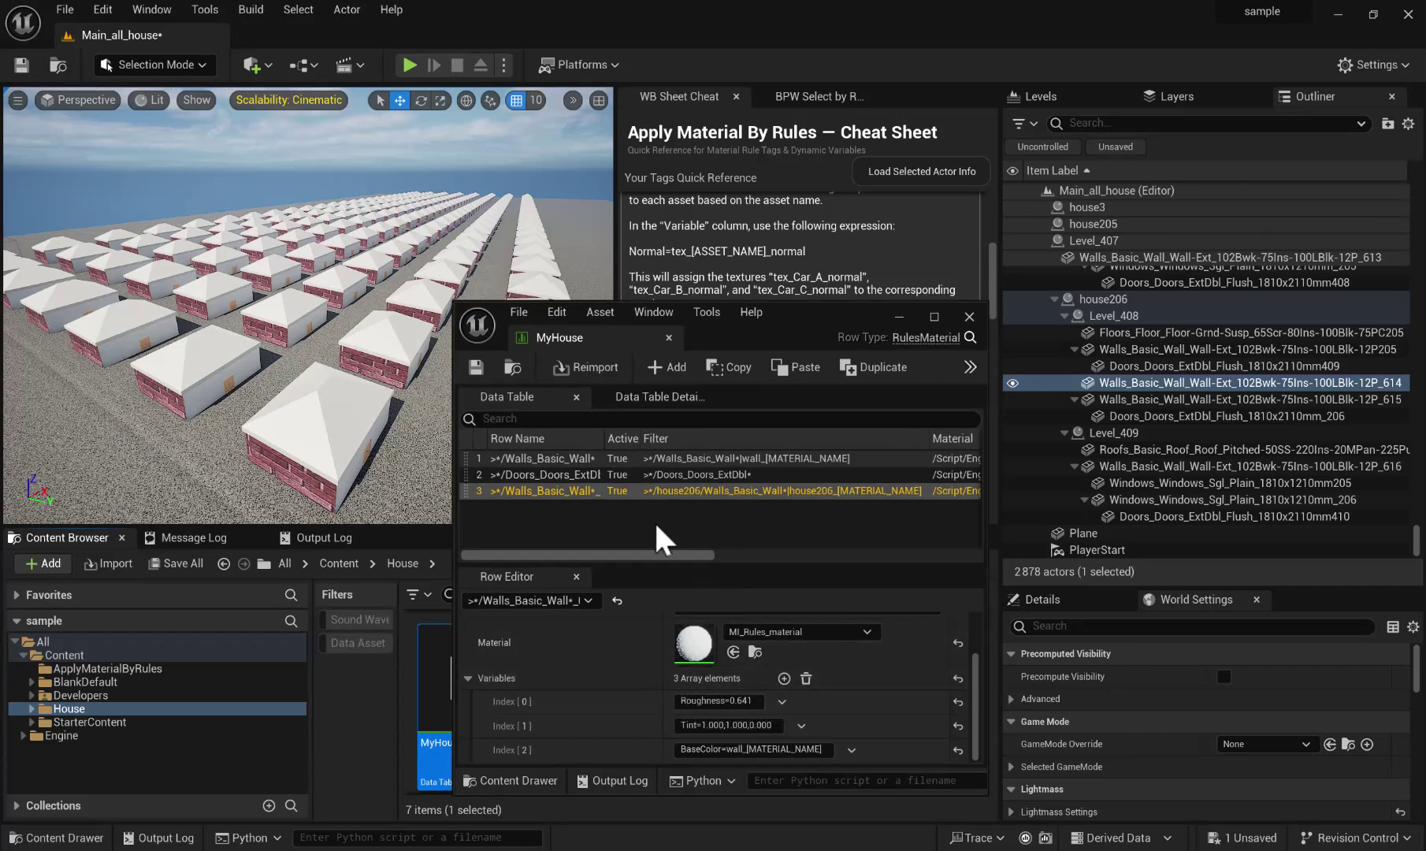
{"action": "left_click", "coordinate": [895, 314]}
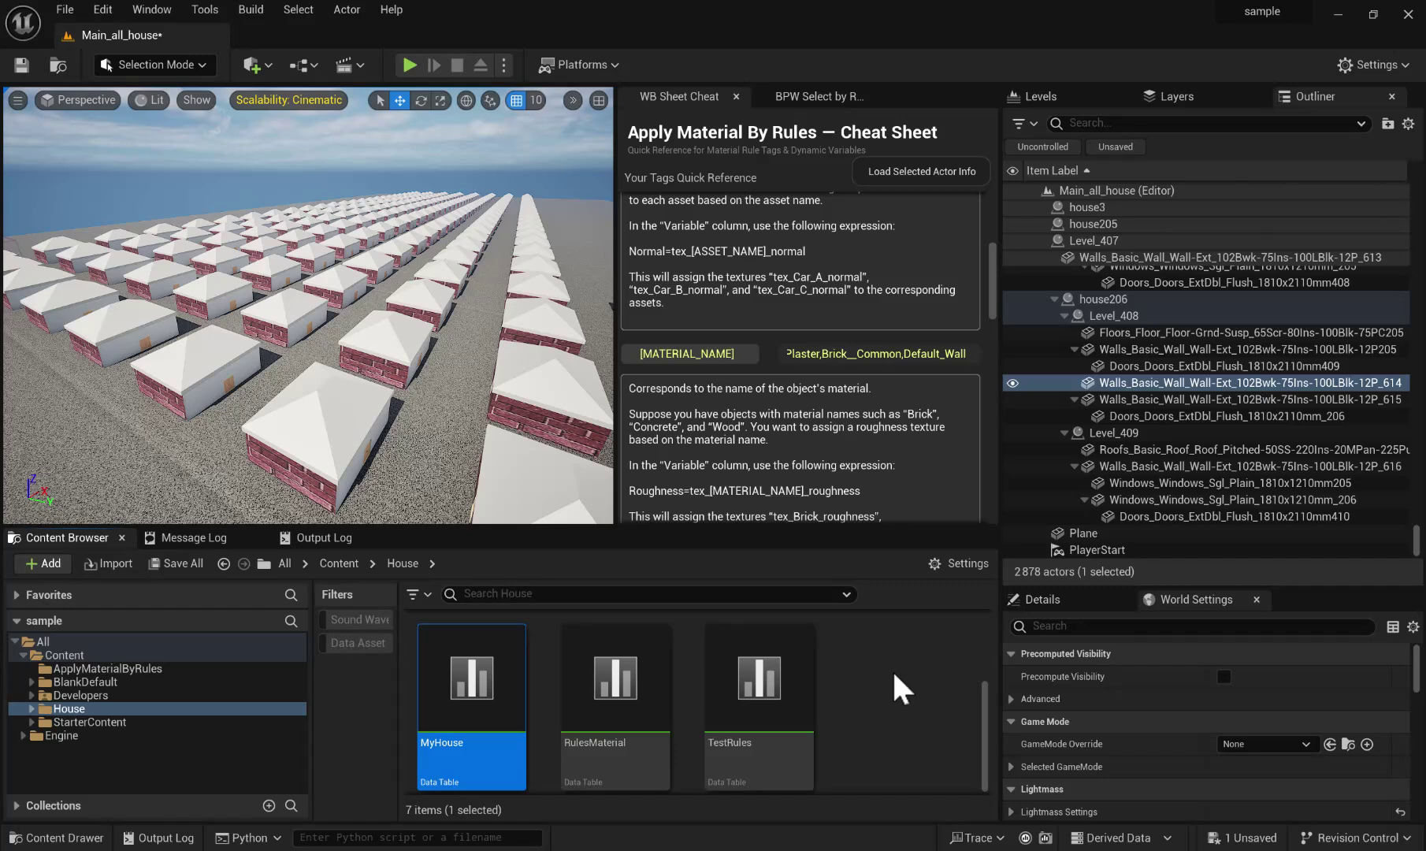